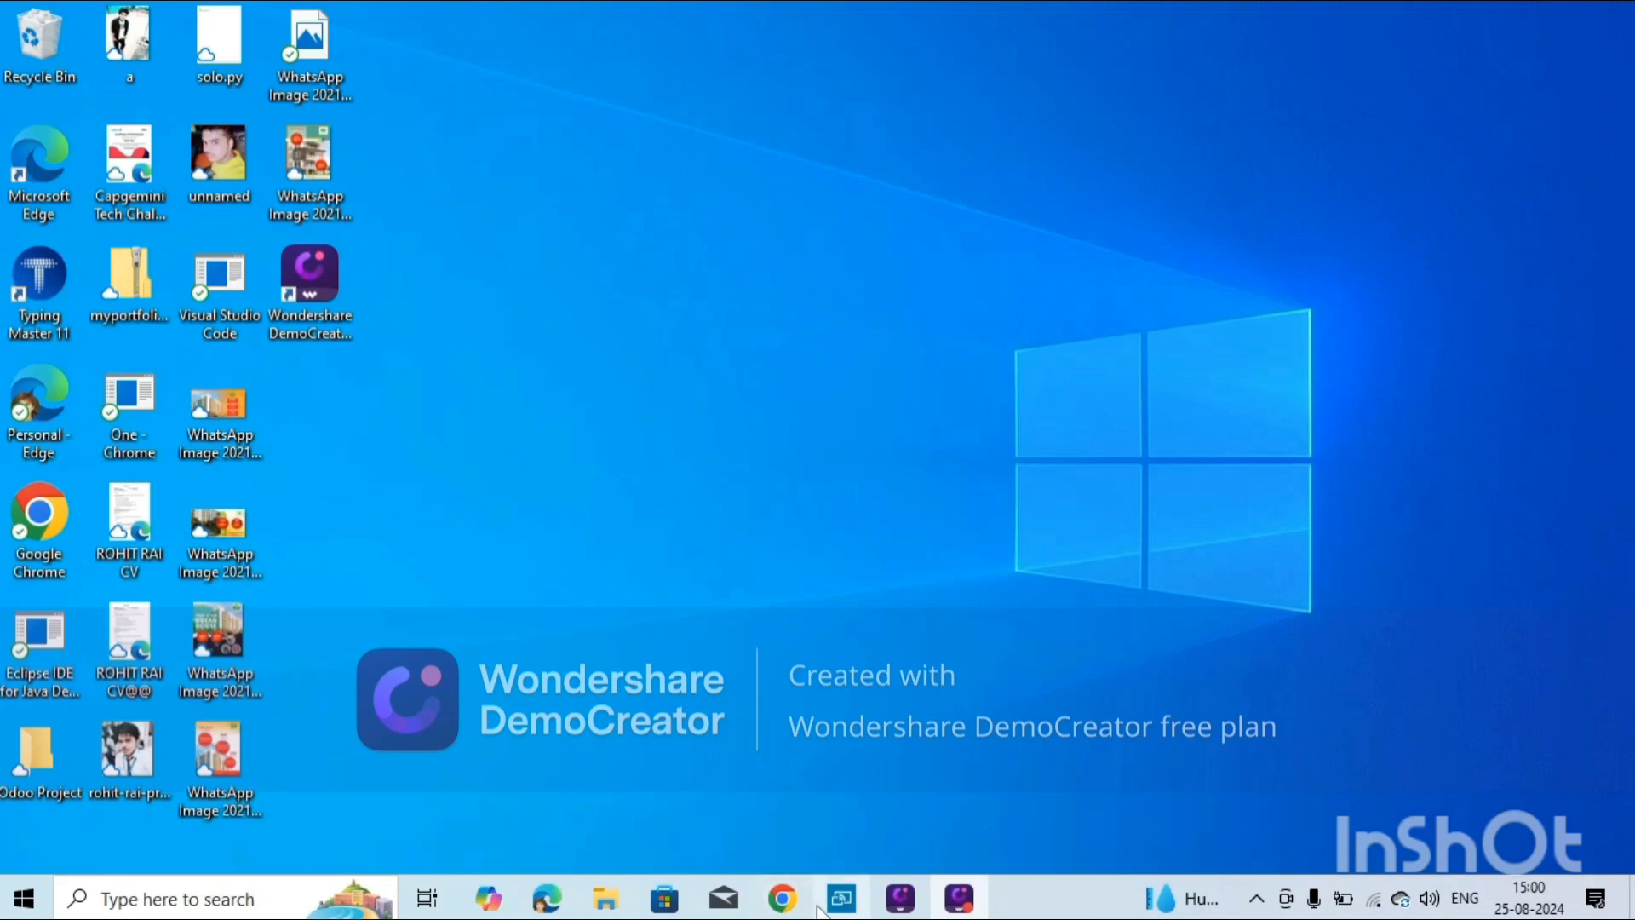
Open Google Forms in Chrome from the Google apps grid.
click(781, 899)
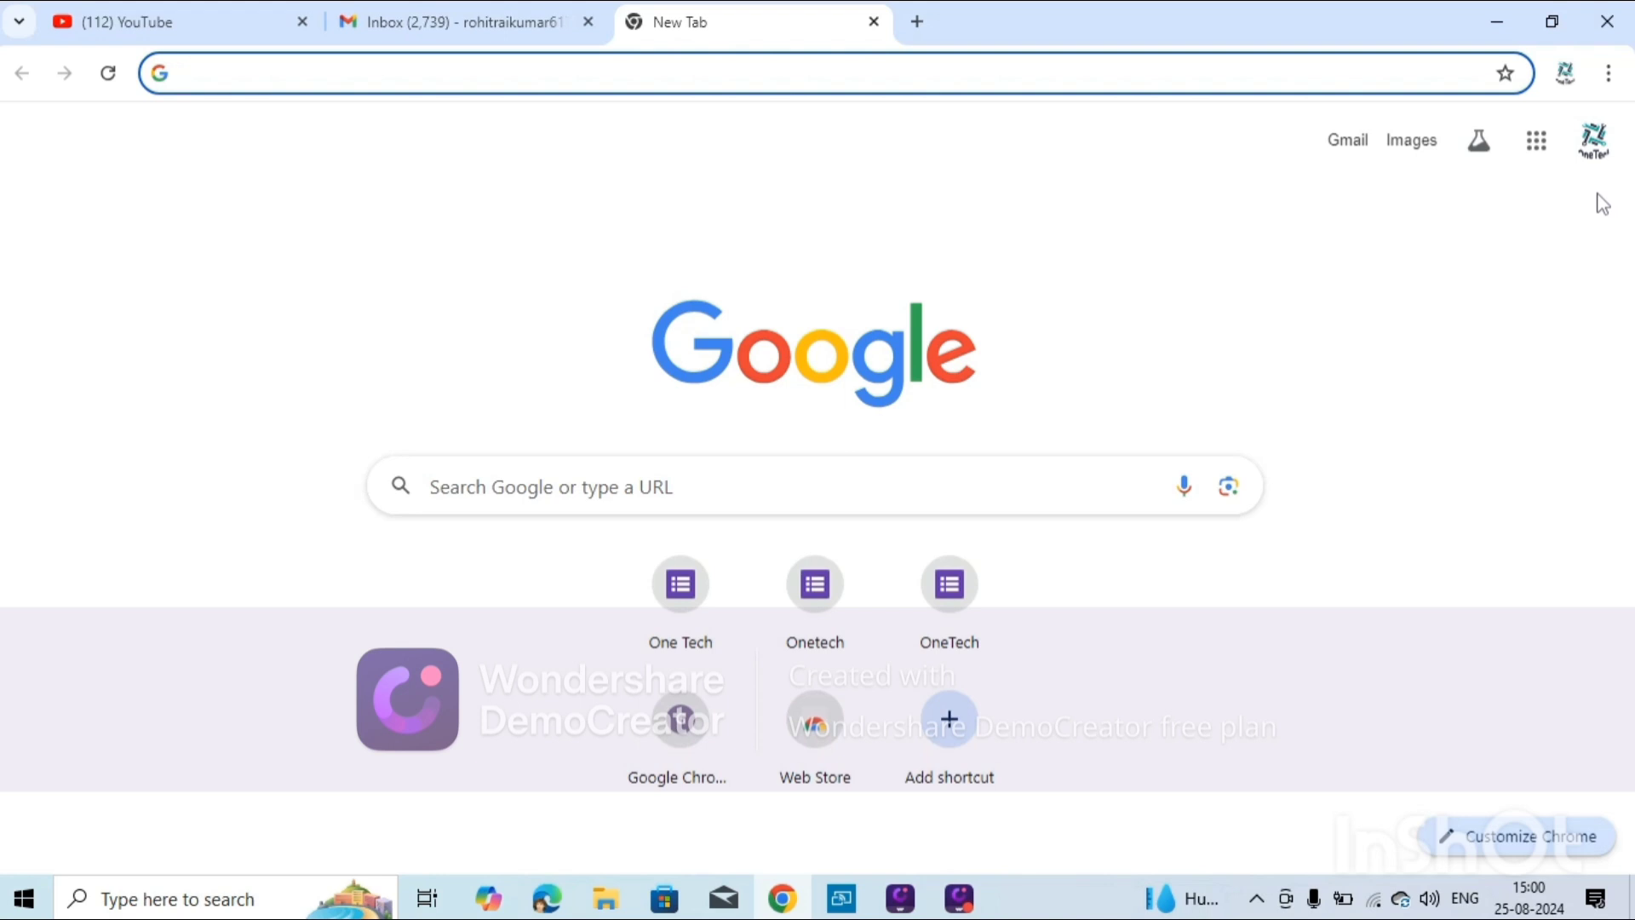
click(1537, 145)
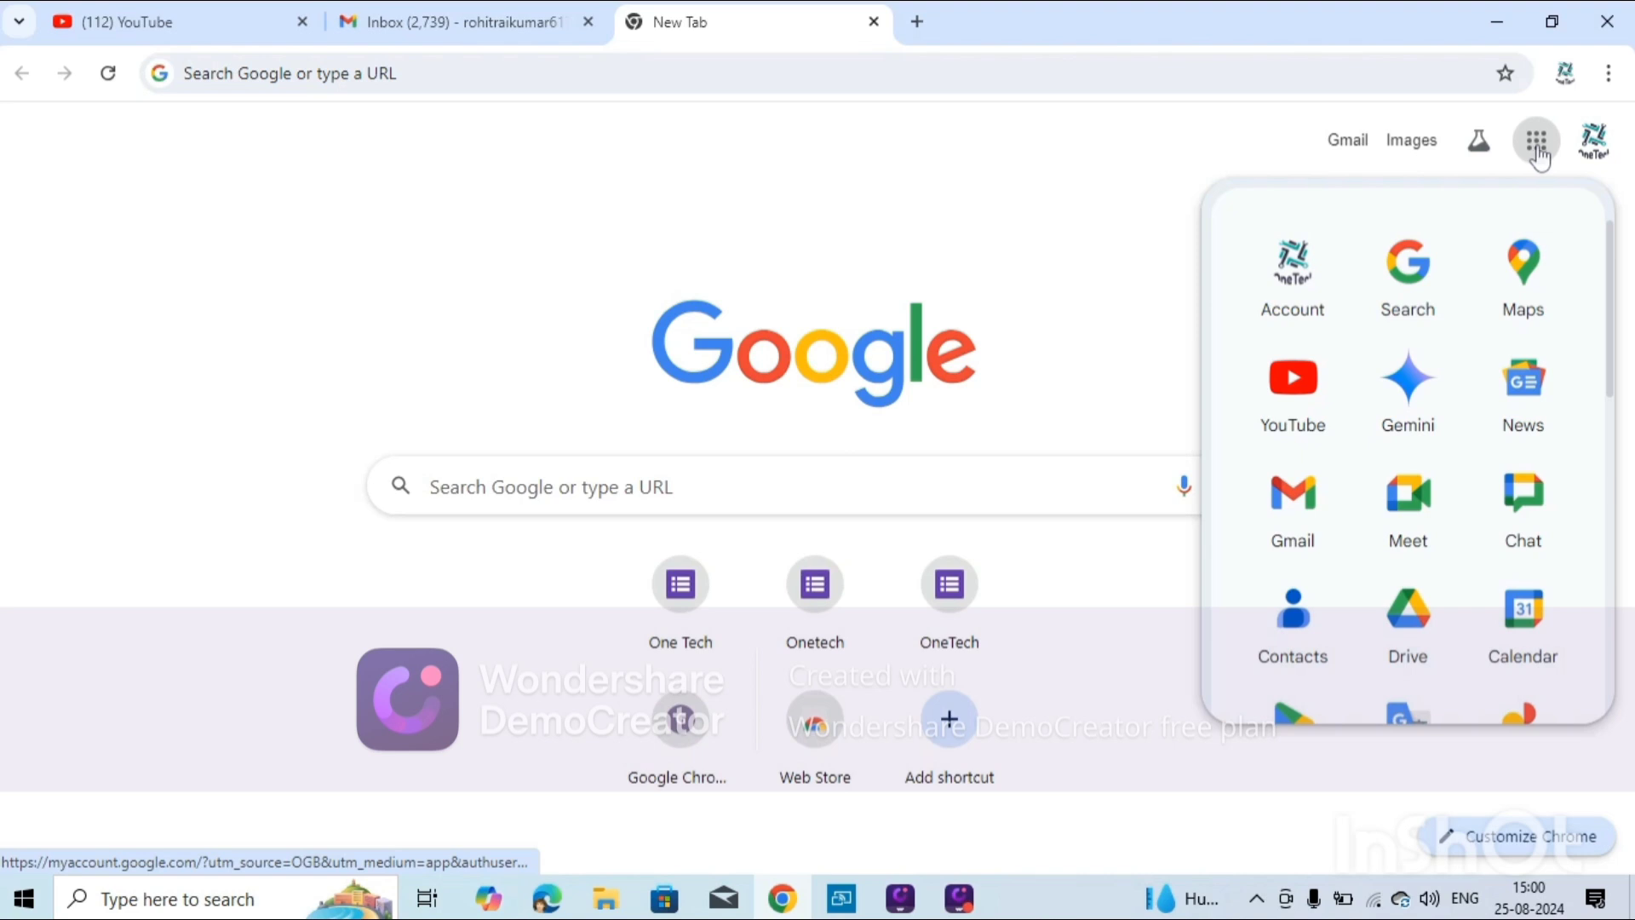
scroll(1521, 392, down, 8)
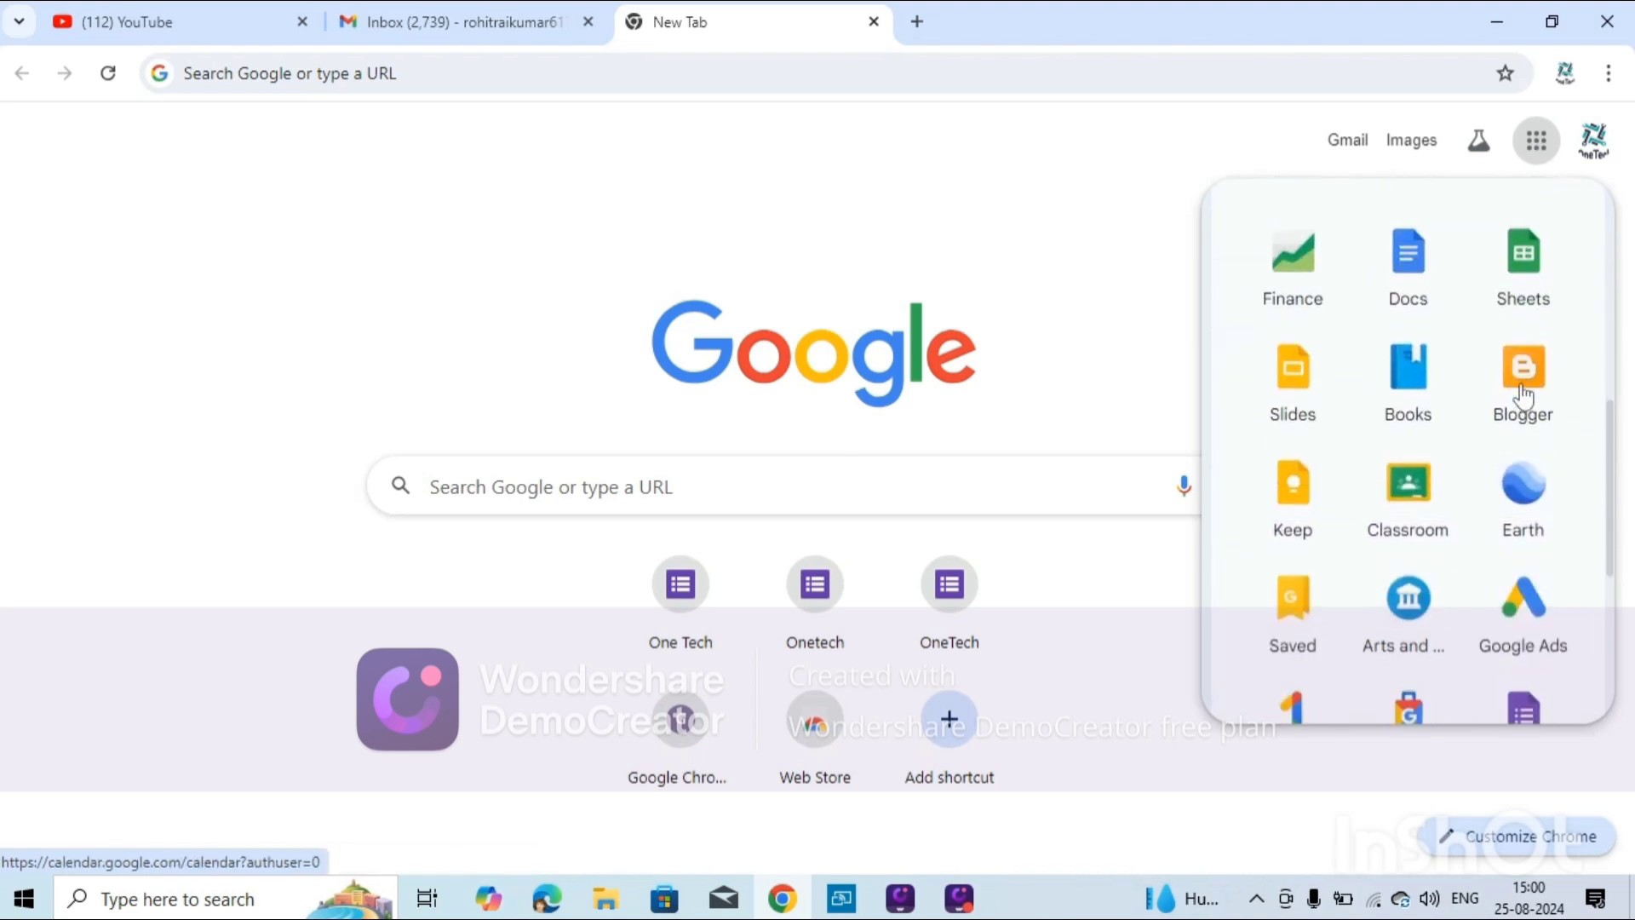
scroll(1524, 393, down, 4)
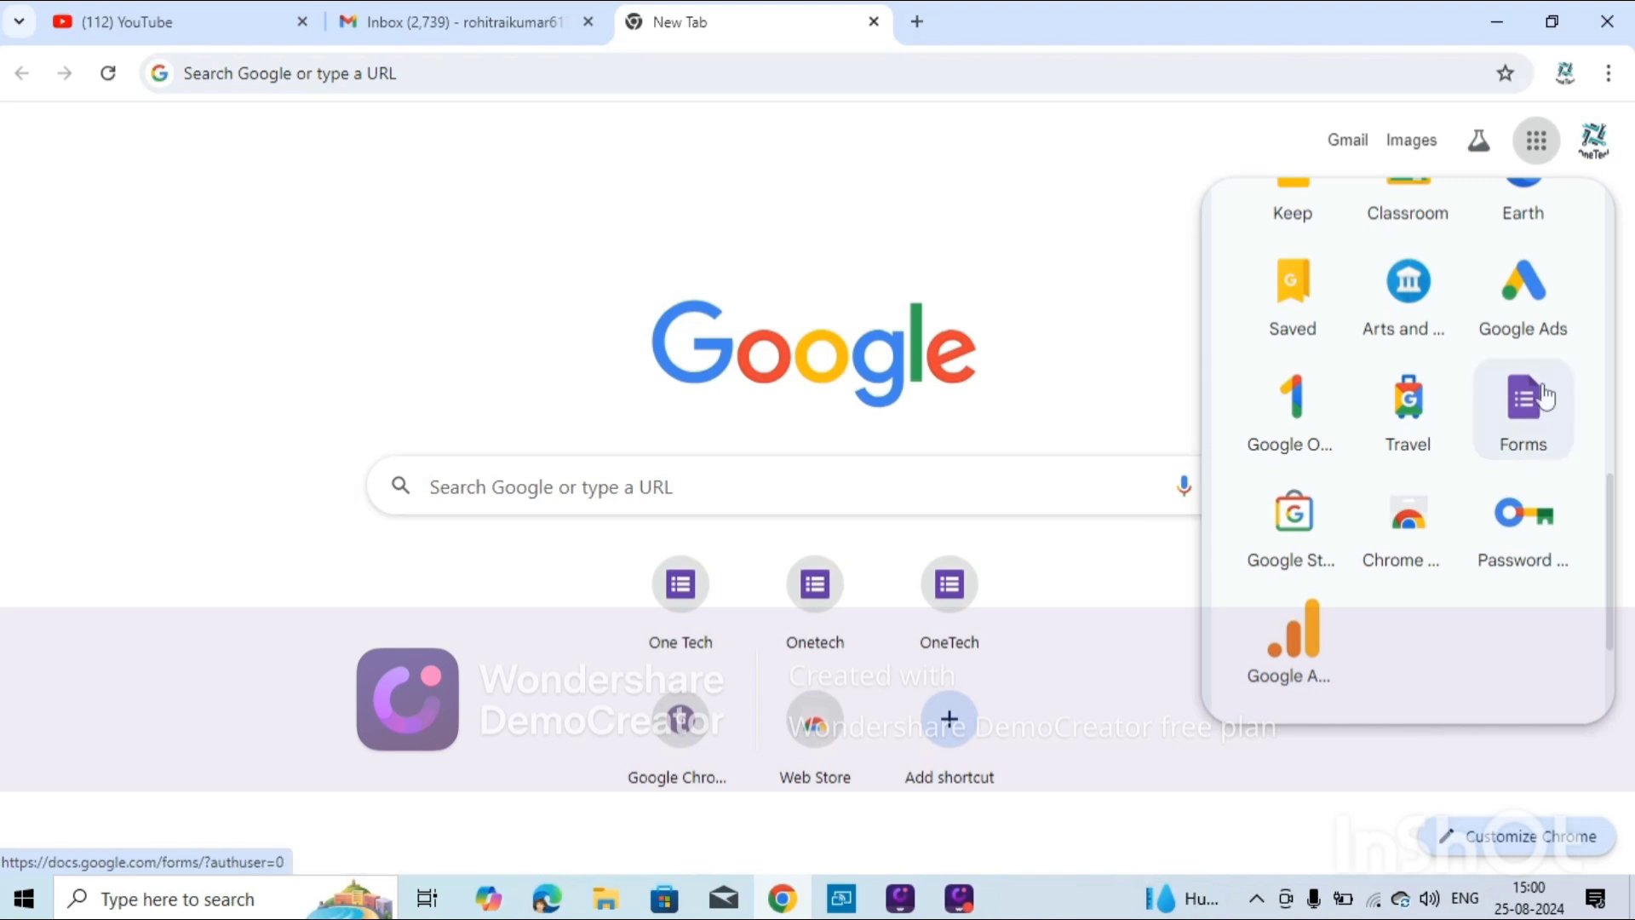
click(1513, 428)
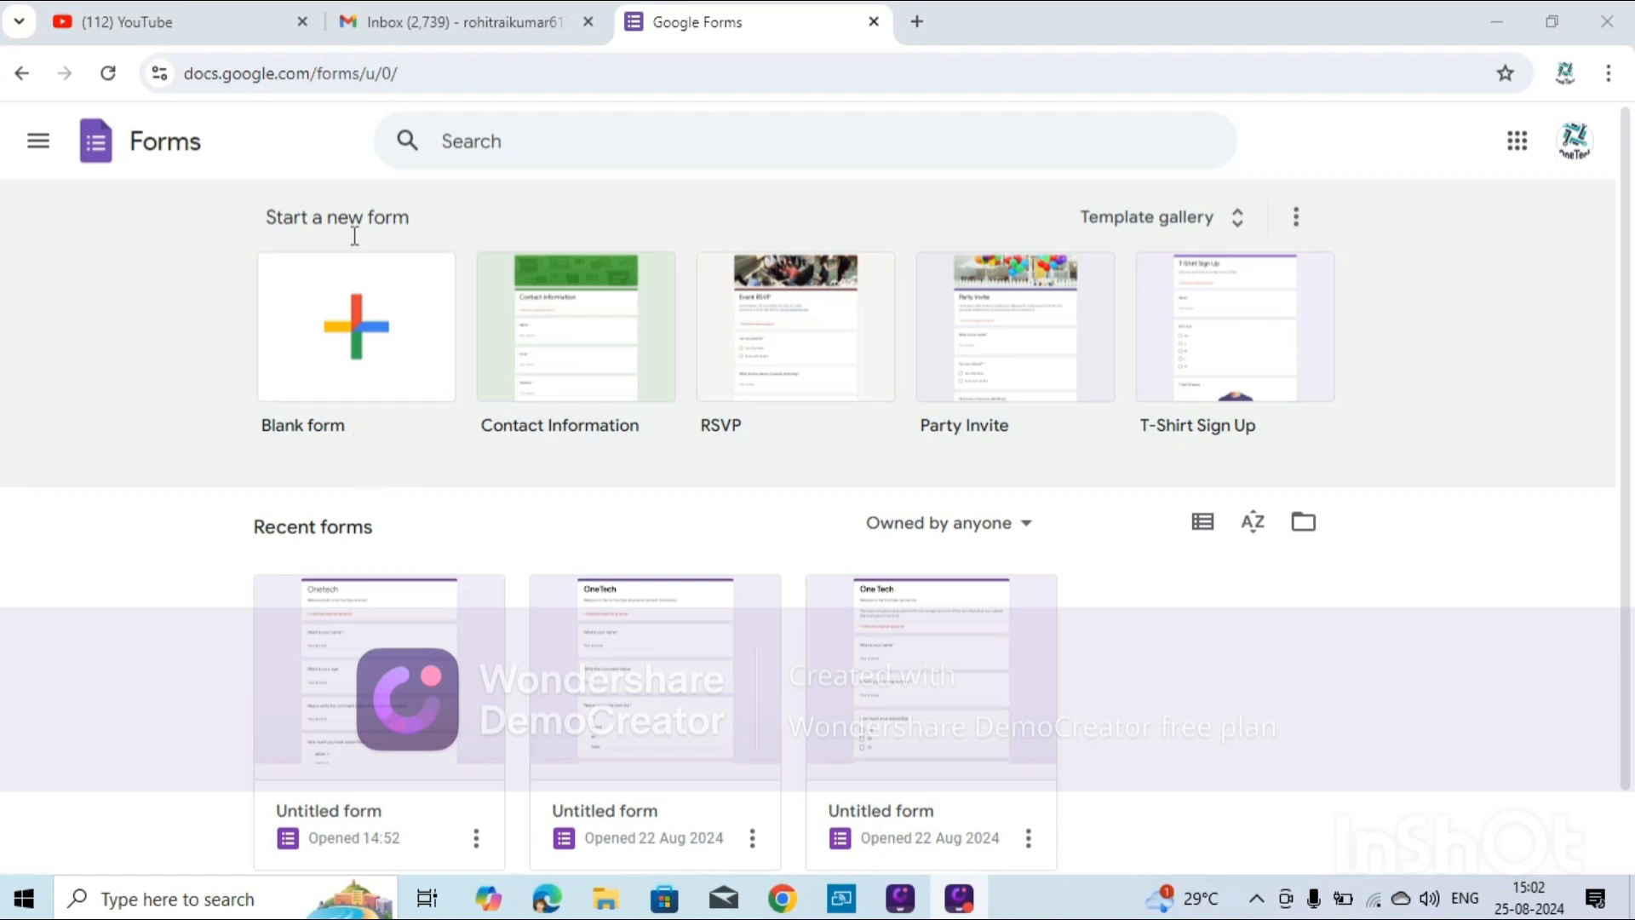
Create a blank form and begin editing its description.
click(399, 357)
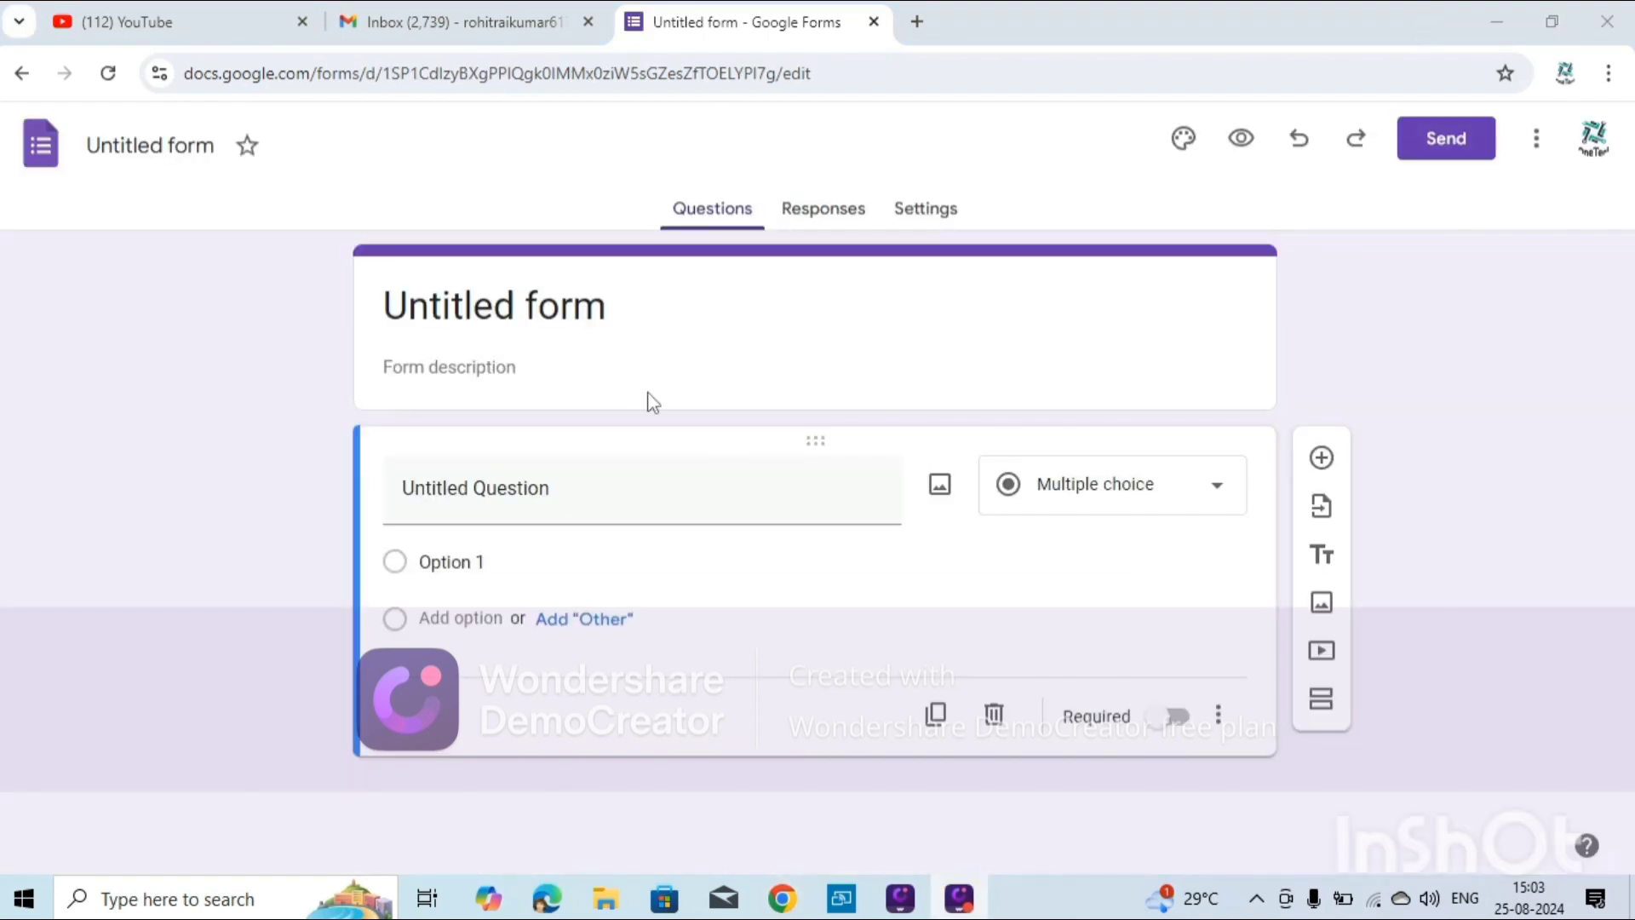
click(539, 387)
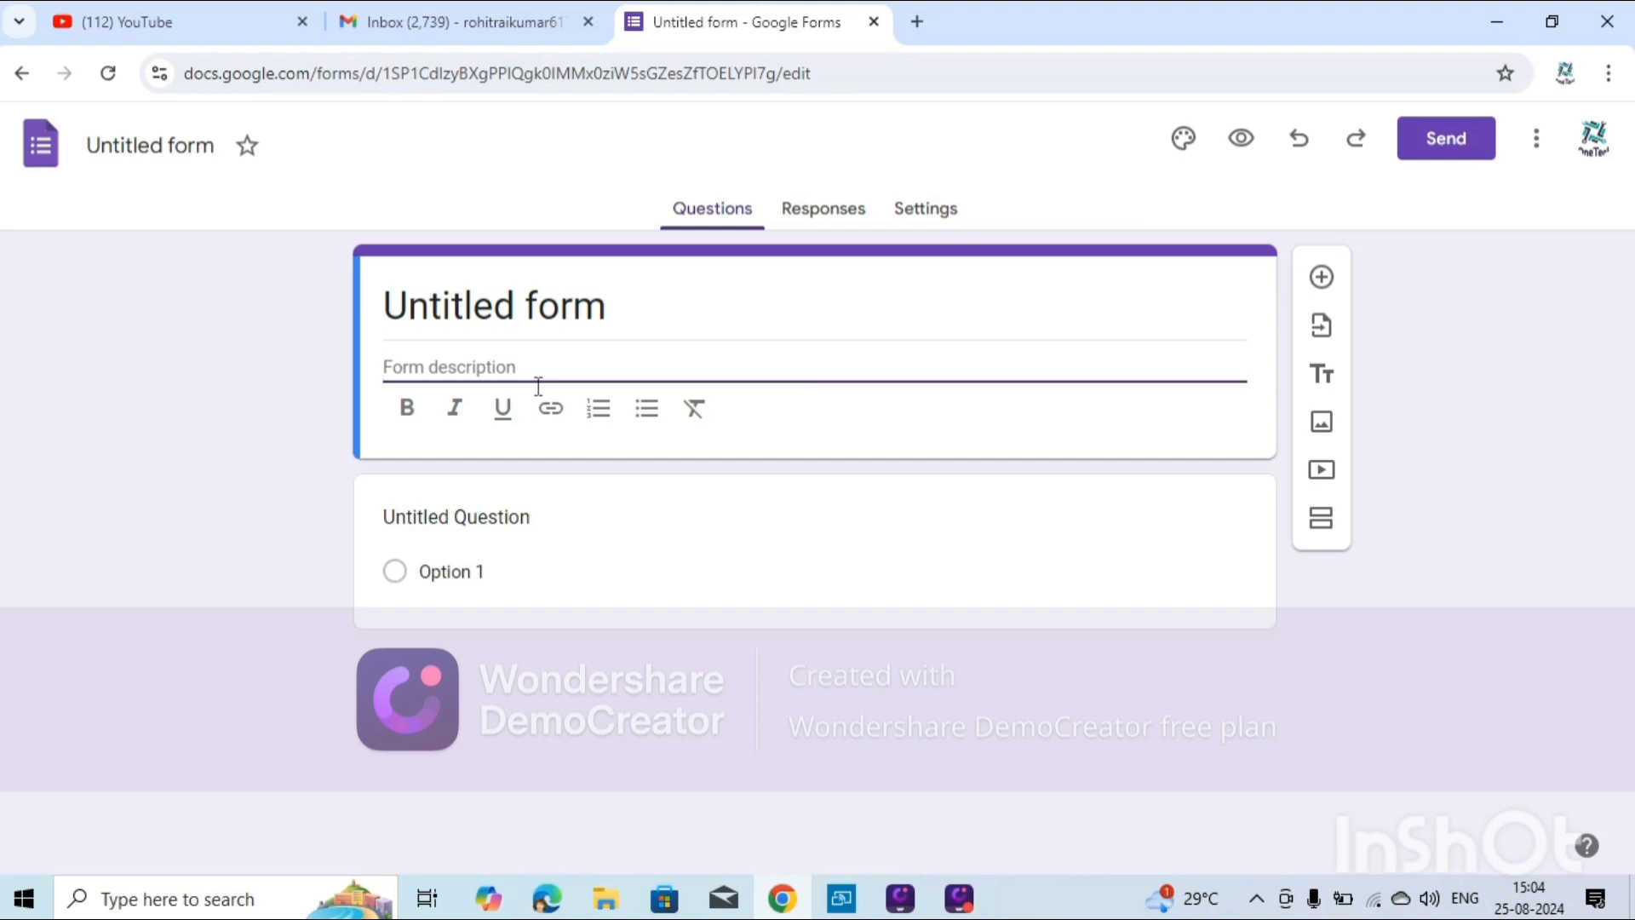
Write the description 'Welcome back to the my you Tube channel' and make it bold.
text(Welcom)
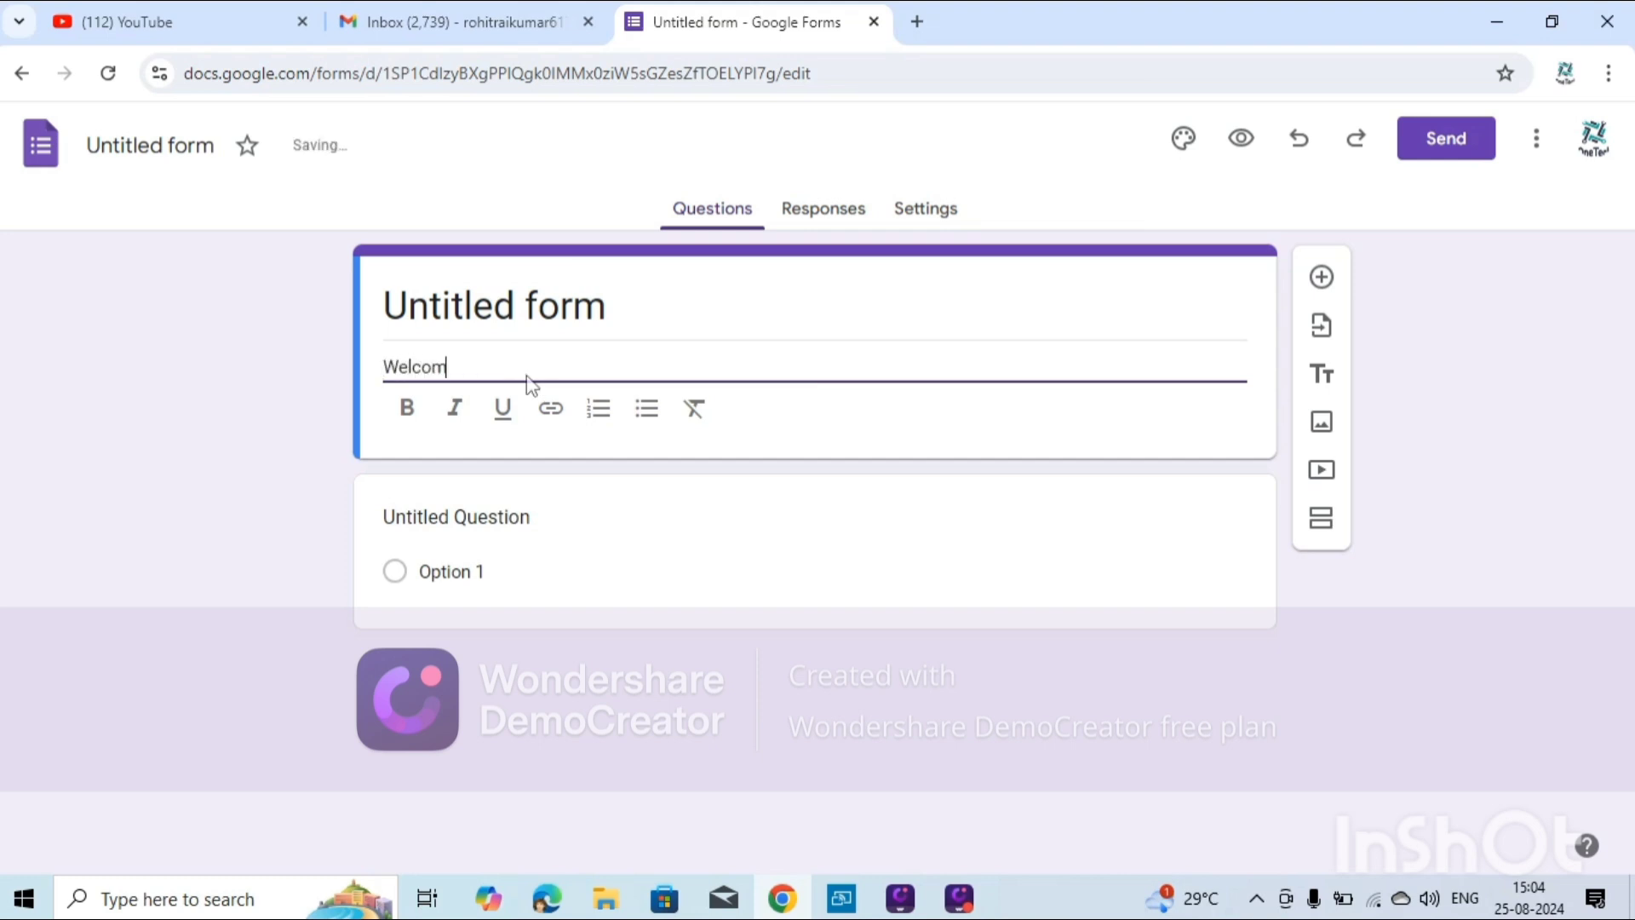
text(e to)
key(BackSpace)
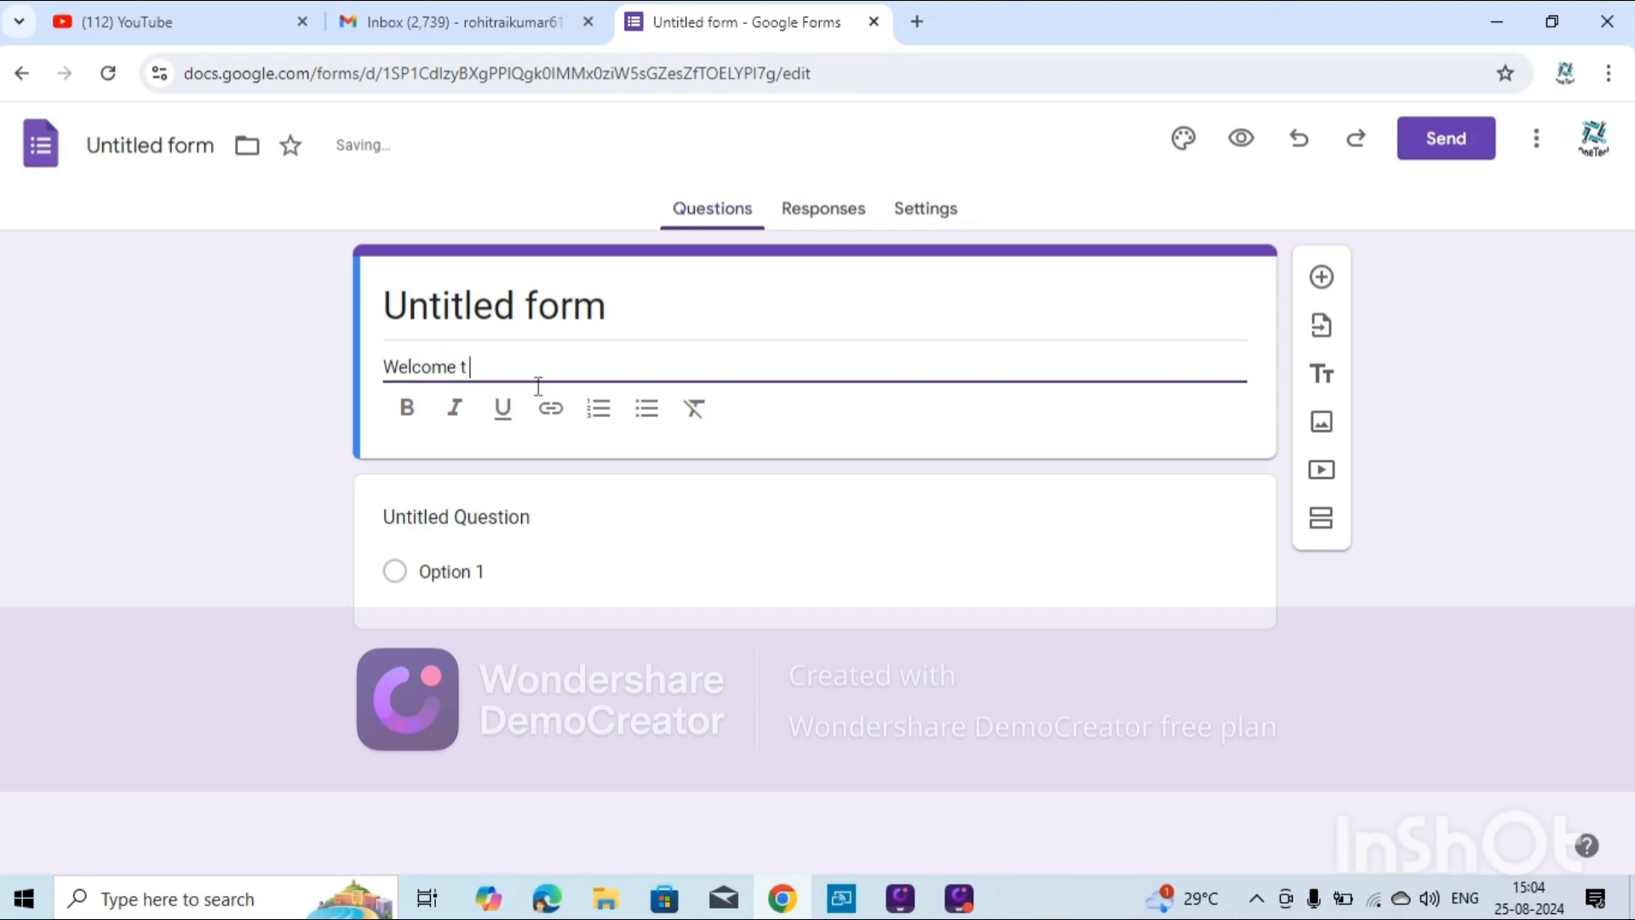
text(back to)
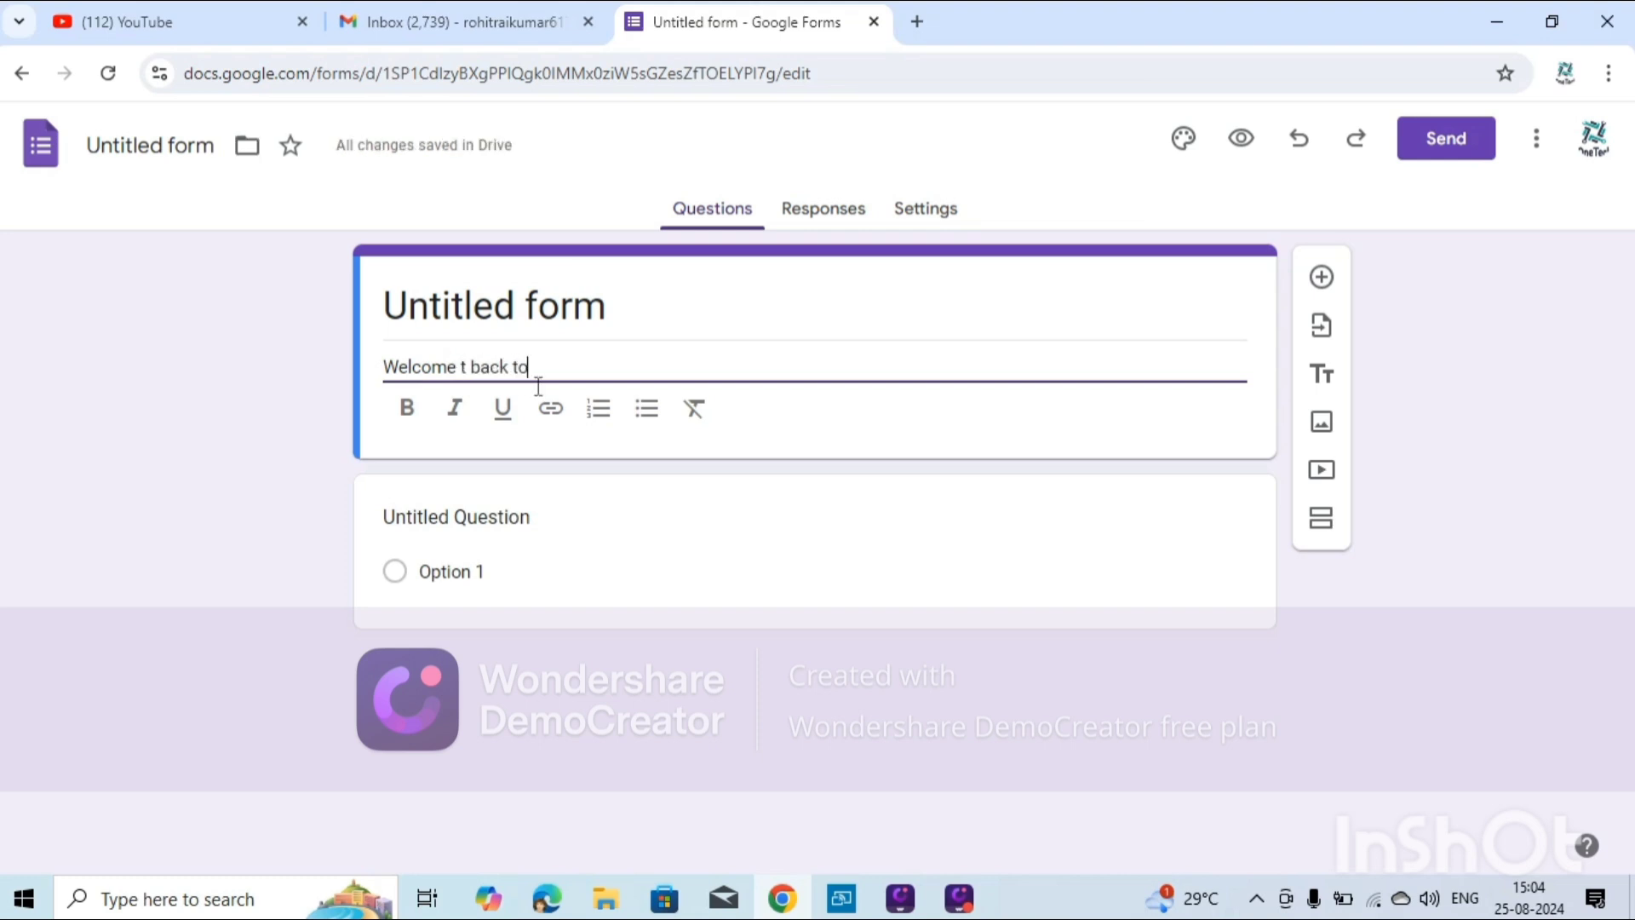
text( the )
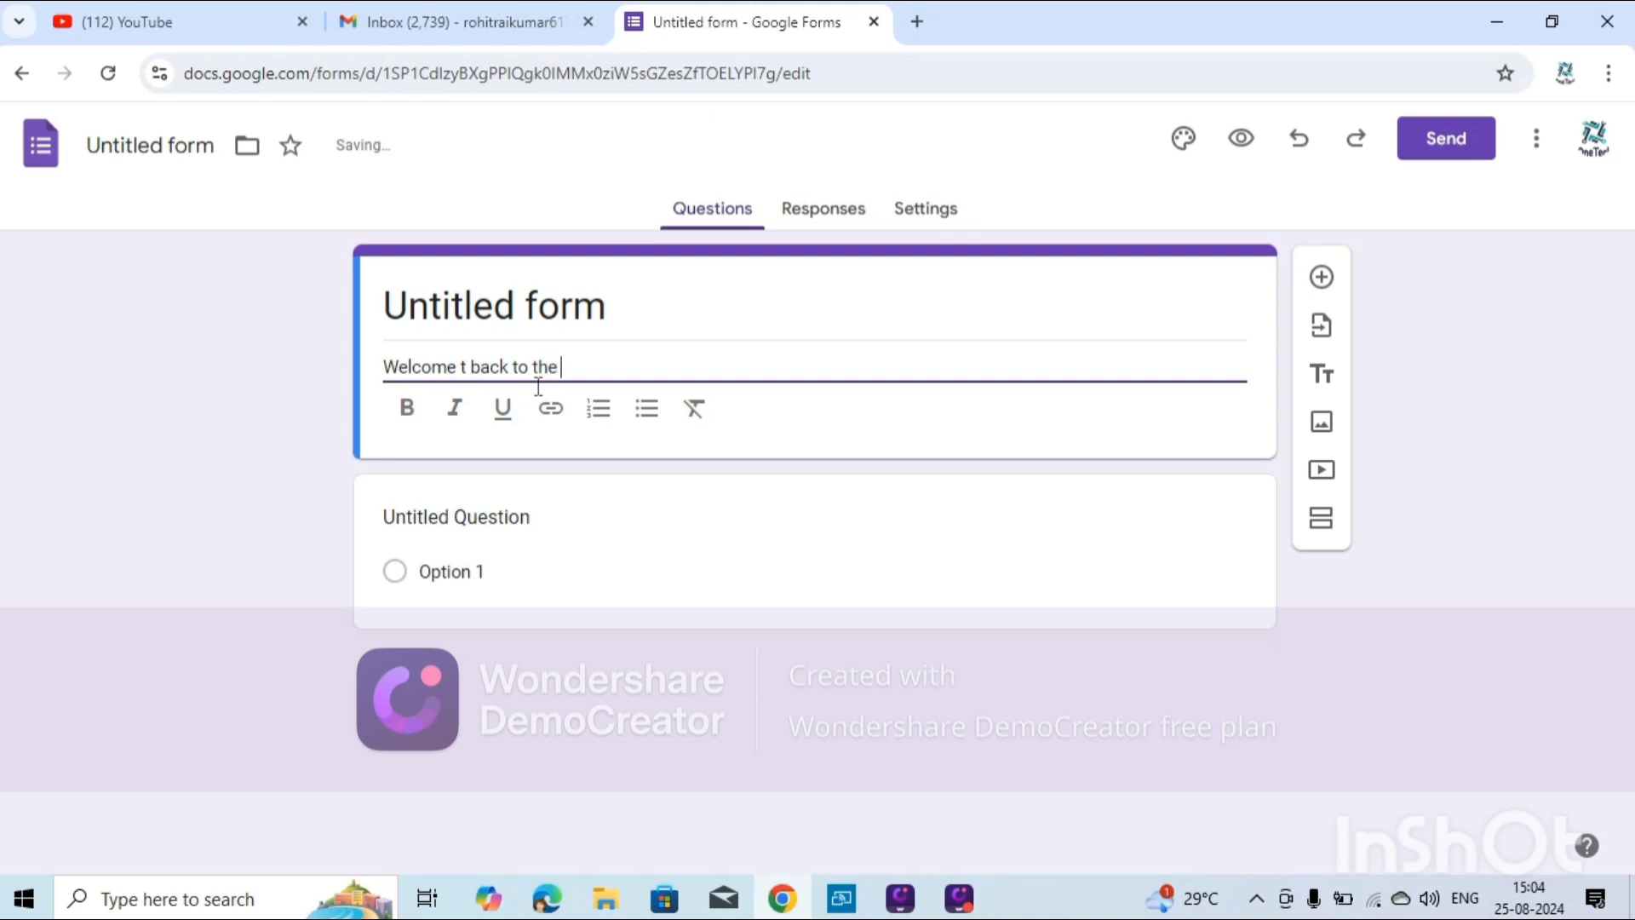
text(my you c)
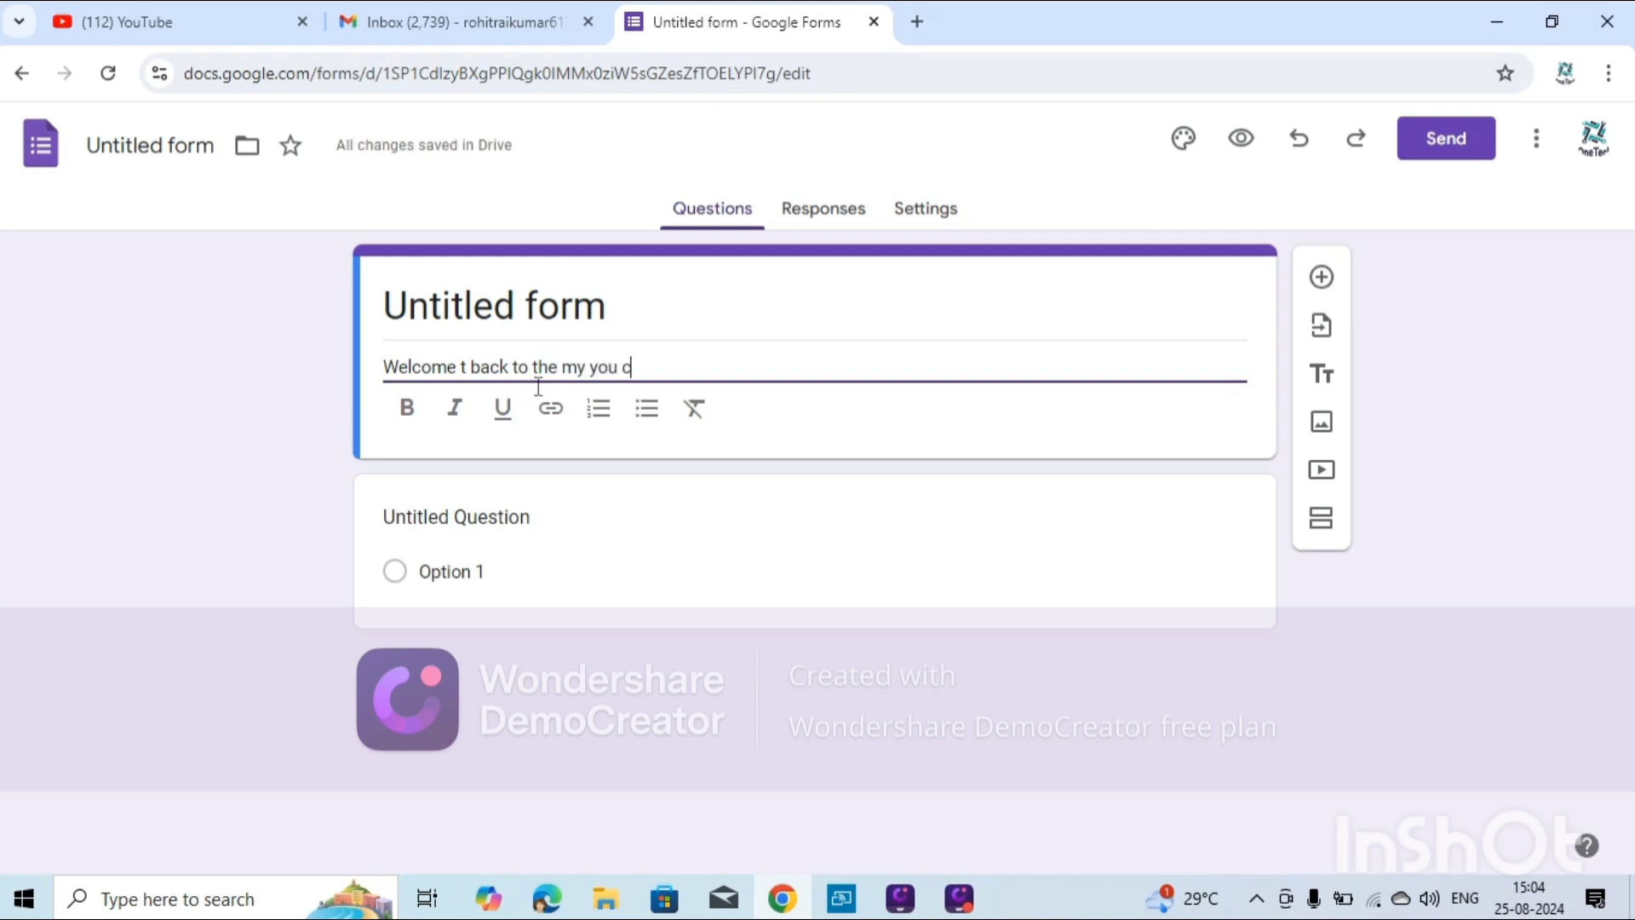
key(BackSpace)
text(T)
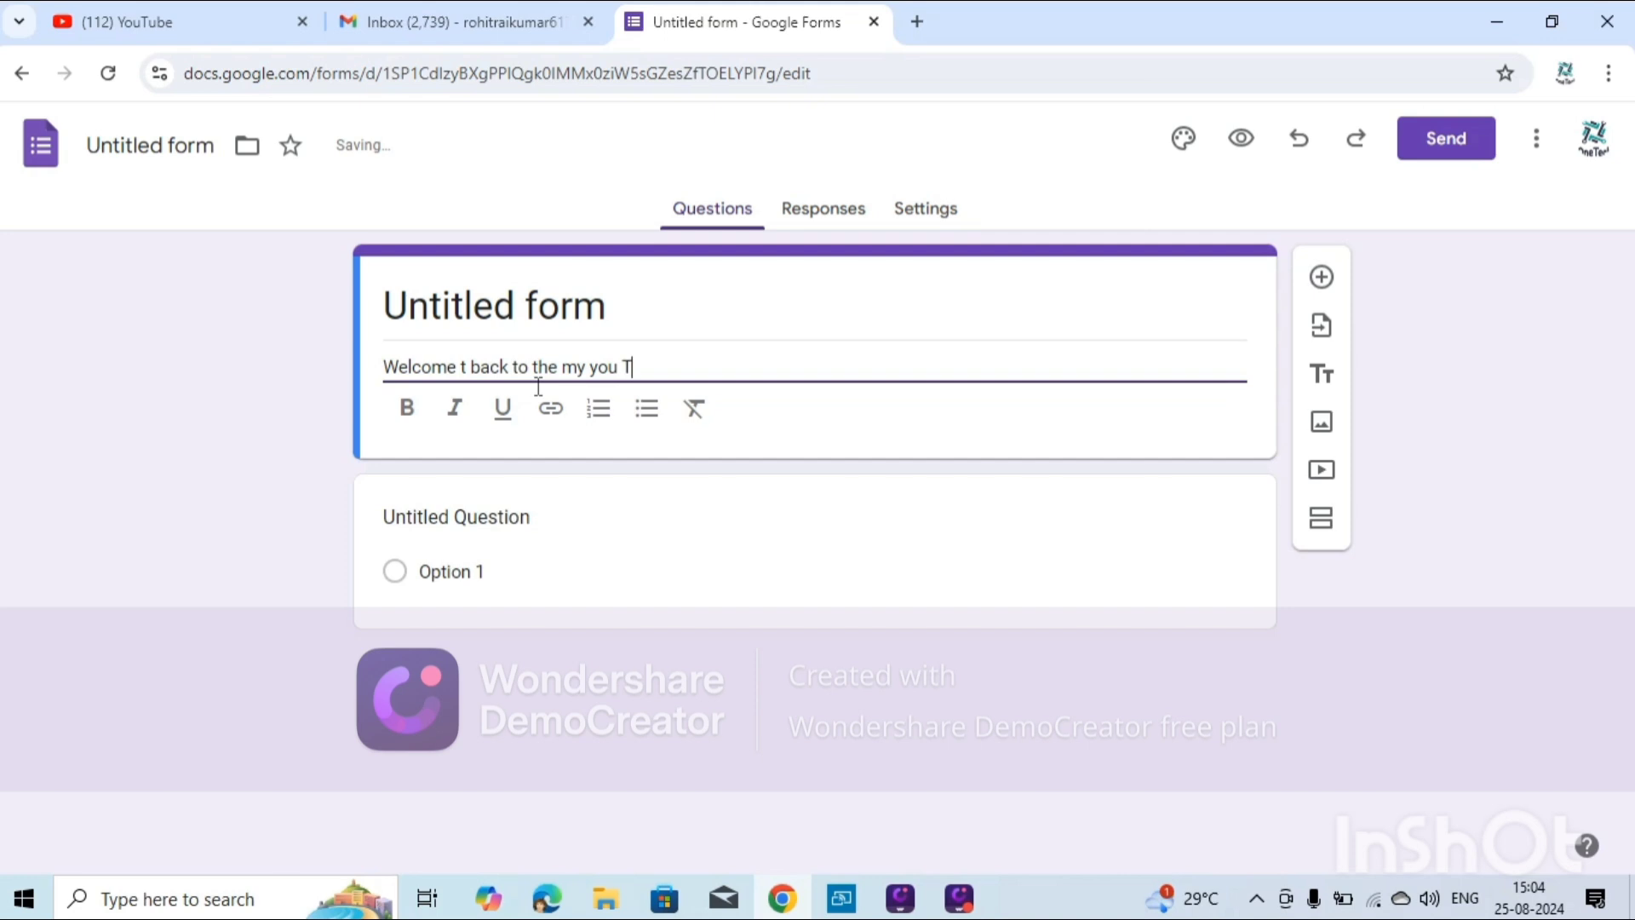
text(ube channell)
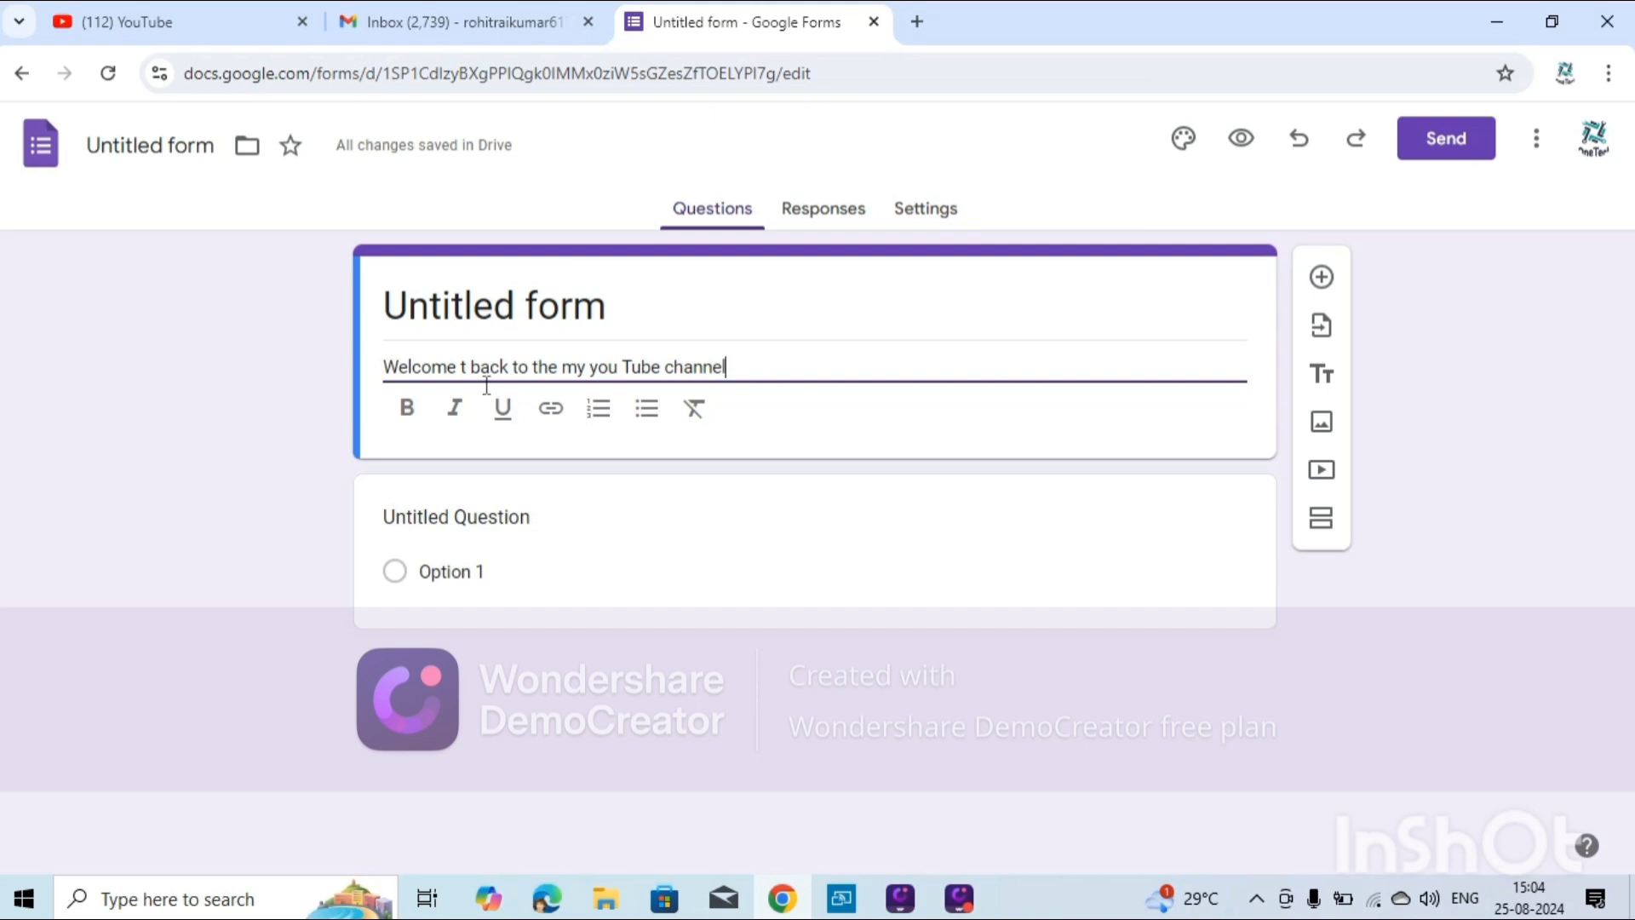
key(BackSpace)
key(BackSpace)
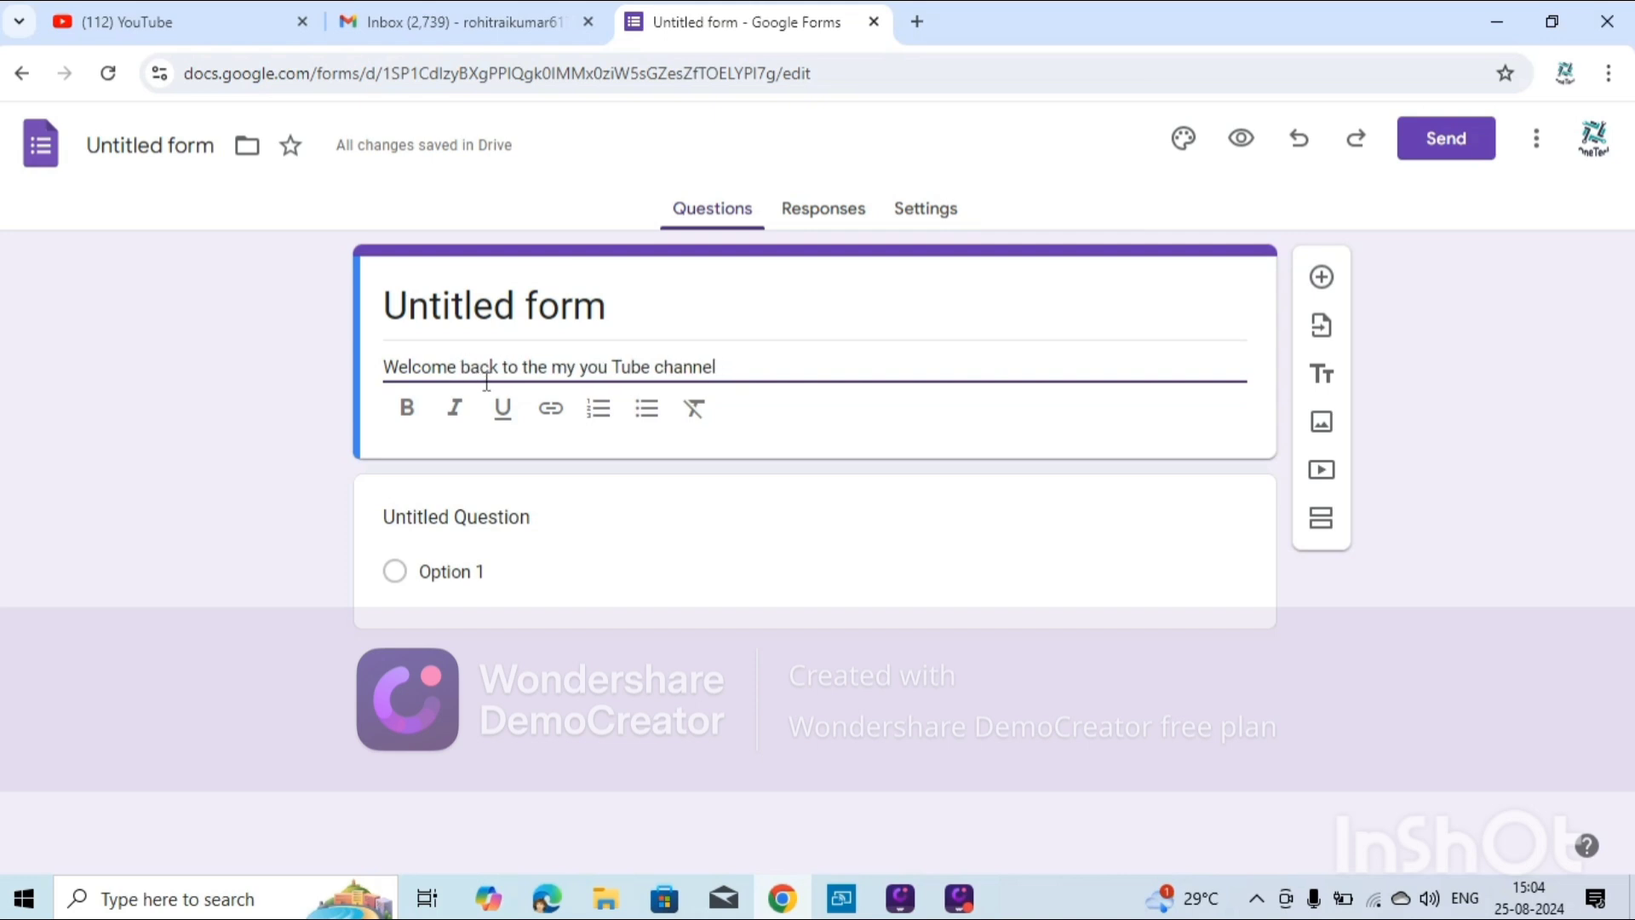
key(ctrl+a)
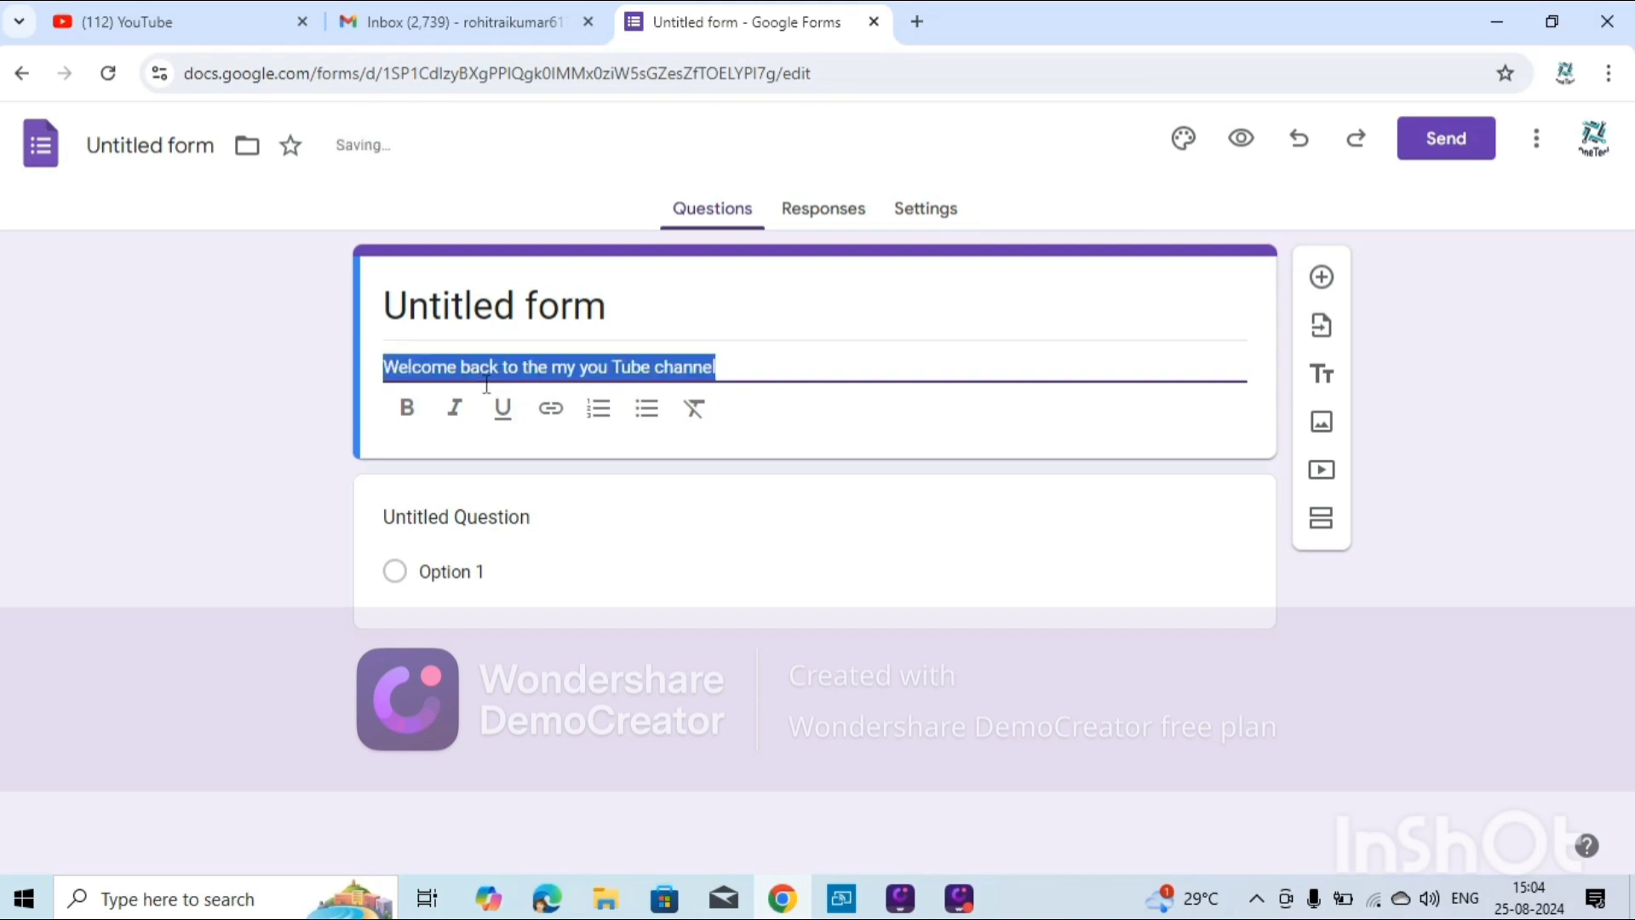
click(416, 411)
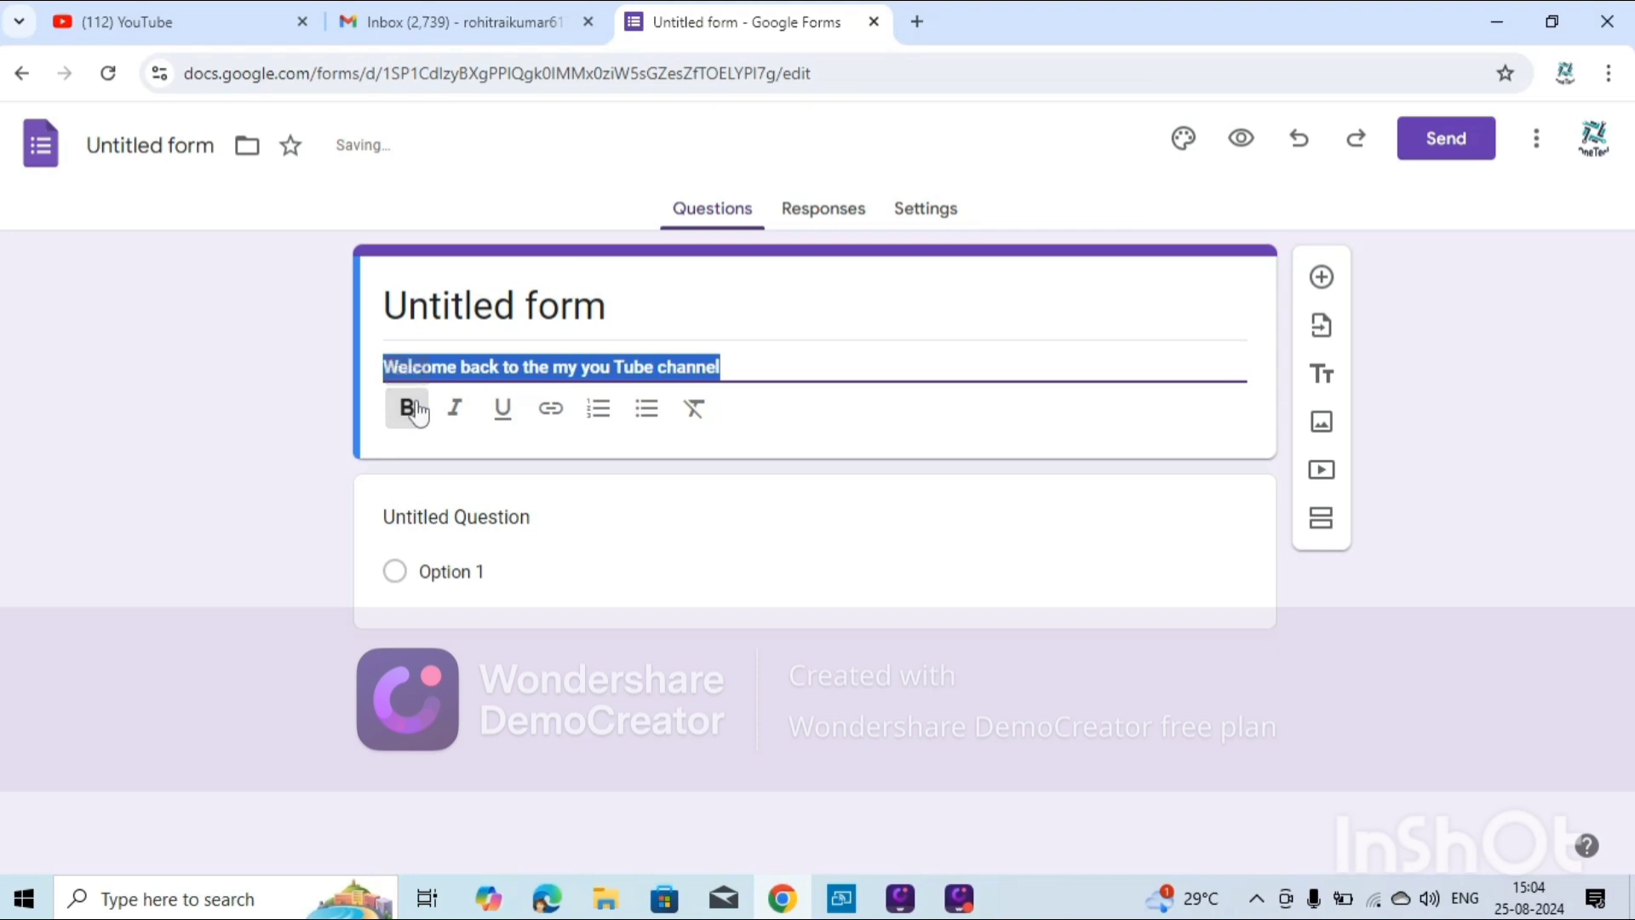
click(655, 314)
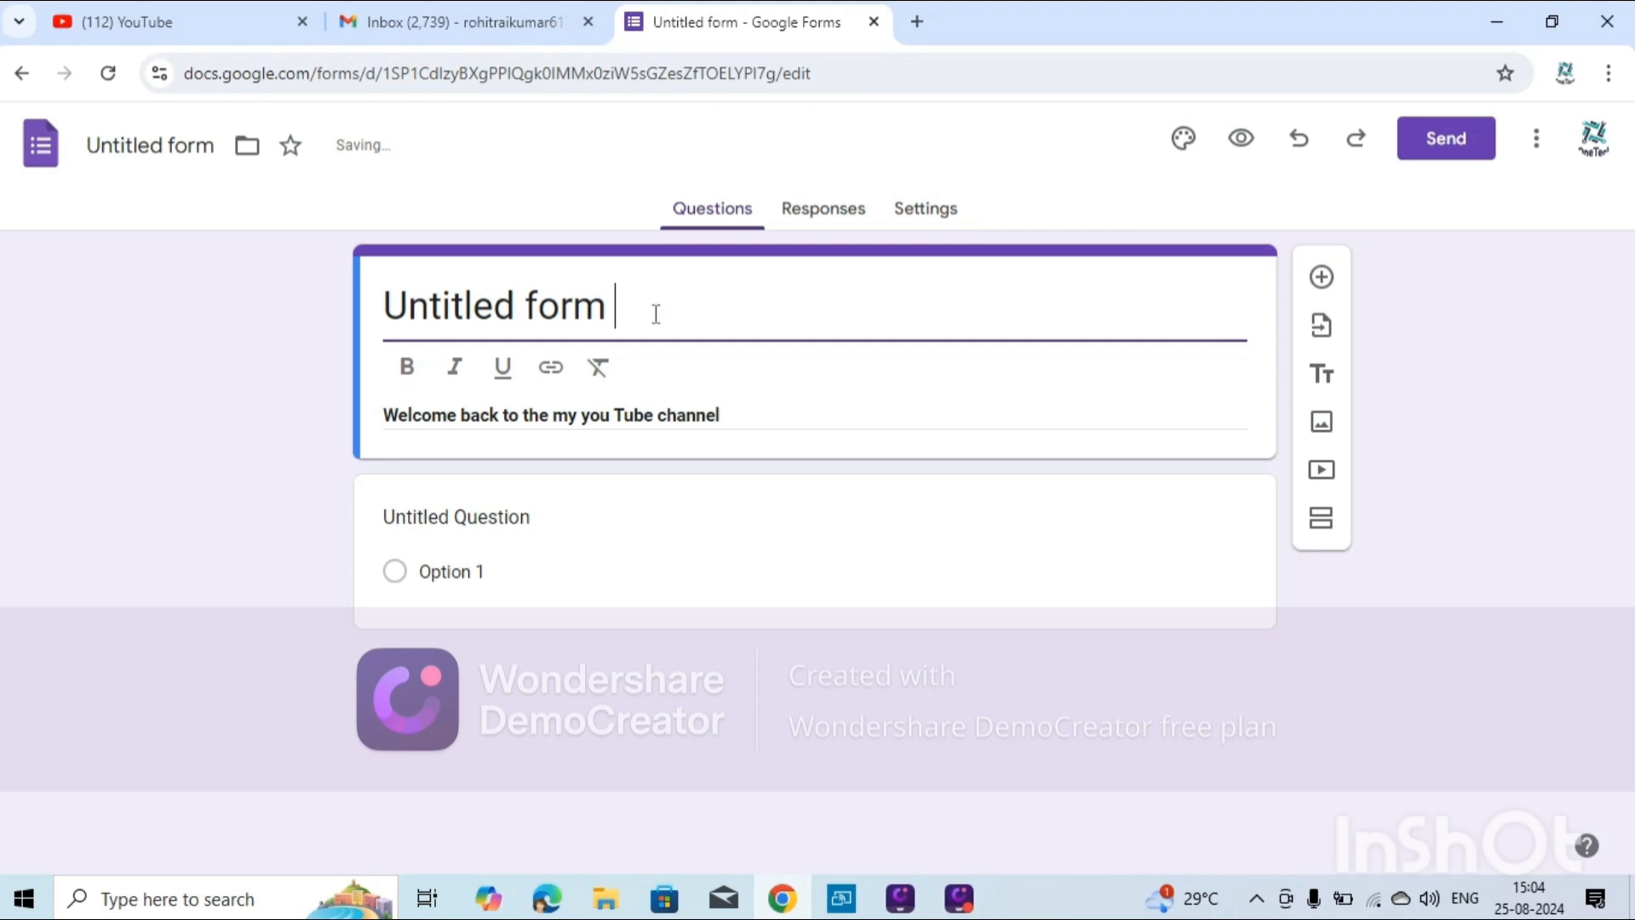
Replace the 'Untitled form' title with 'OneTech'.
text(OneTech)
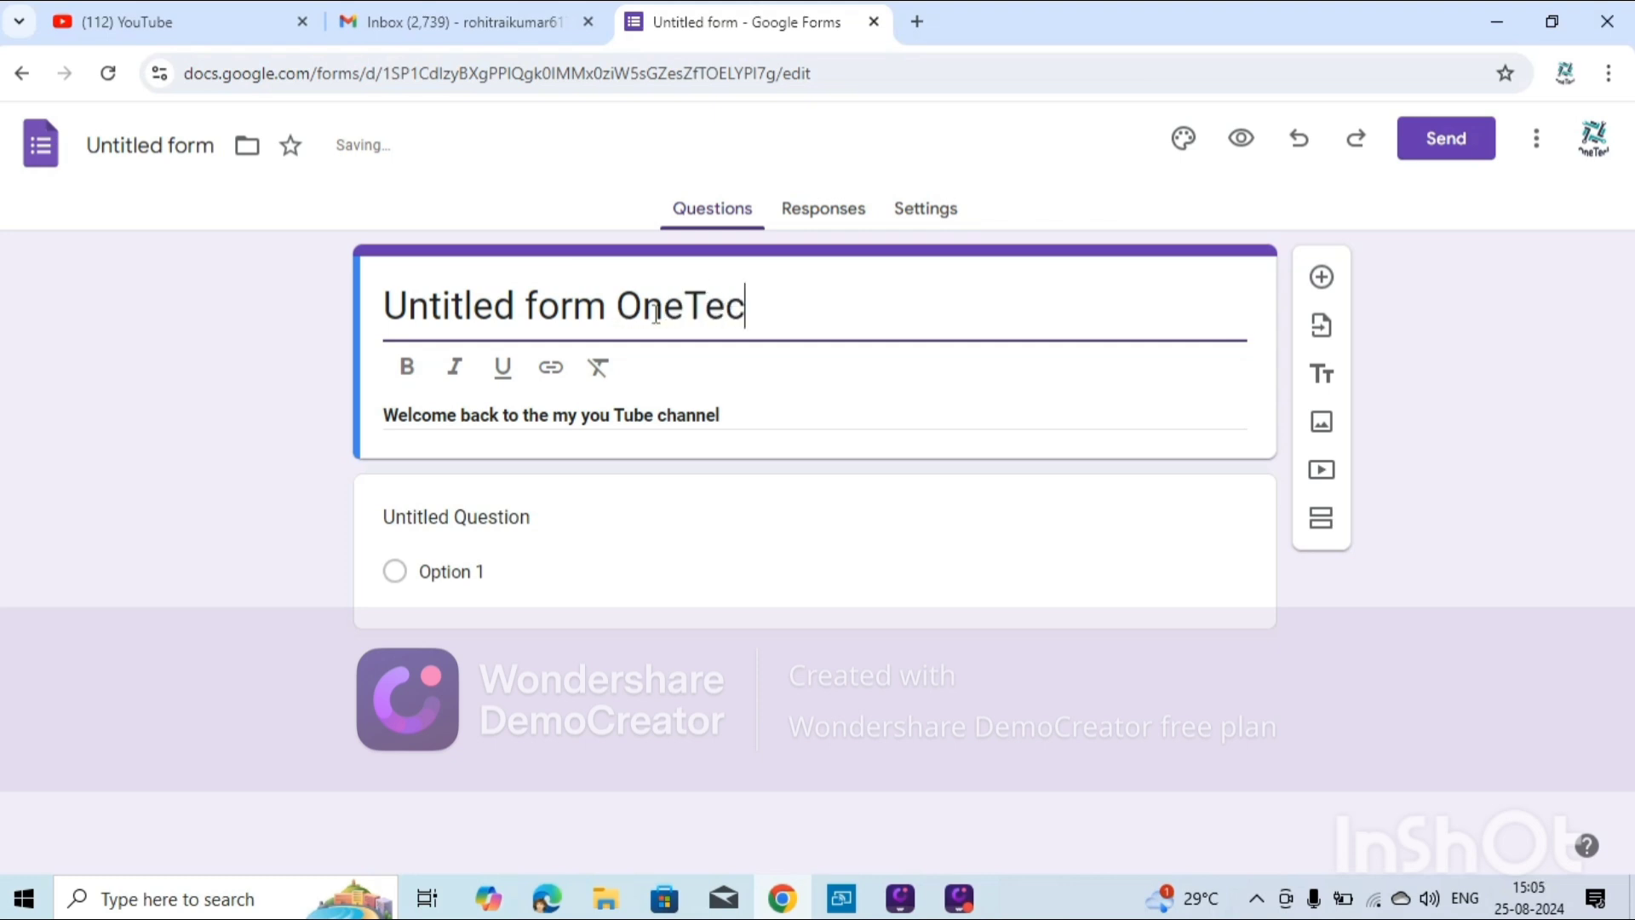
key(Left)
key(Left)
key(Left)
key(Left)
key(Left)
key(Left)
key(Left)
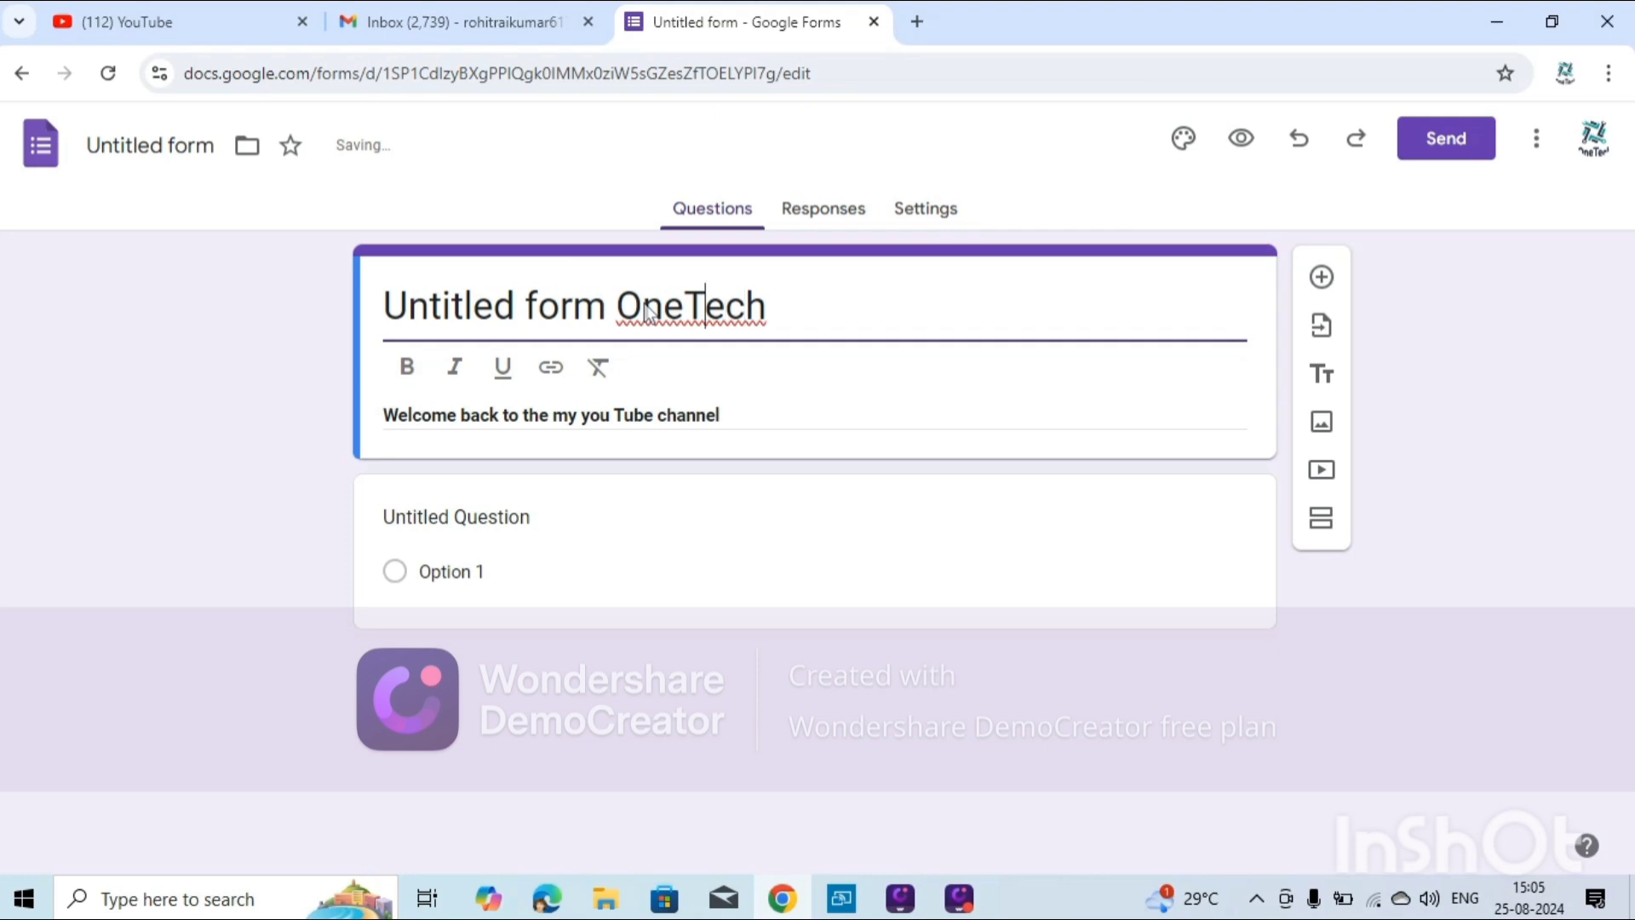
key(BackSpace)
key(BackSpace)
key(BackSpace)
key(BackSpace)
key(BackSpace)
key(BackSpace)
key(BackSpace)
key(BackSpace)
key(BackSpace)
key(BackSpace)
key(BackSpace)
key(BackSpace)
key(BackSpace)
key(BackSpace)
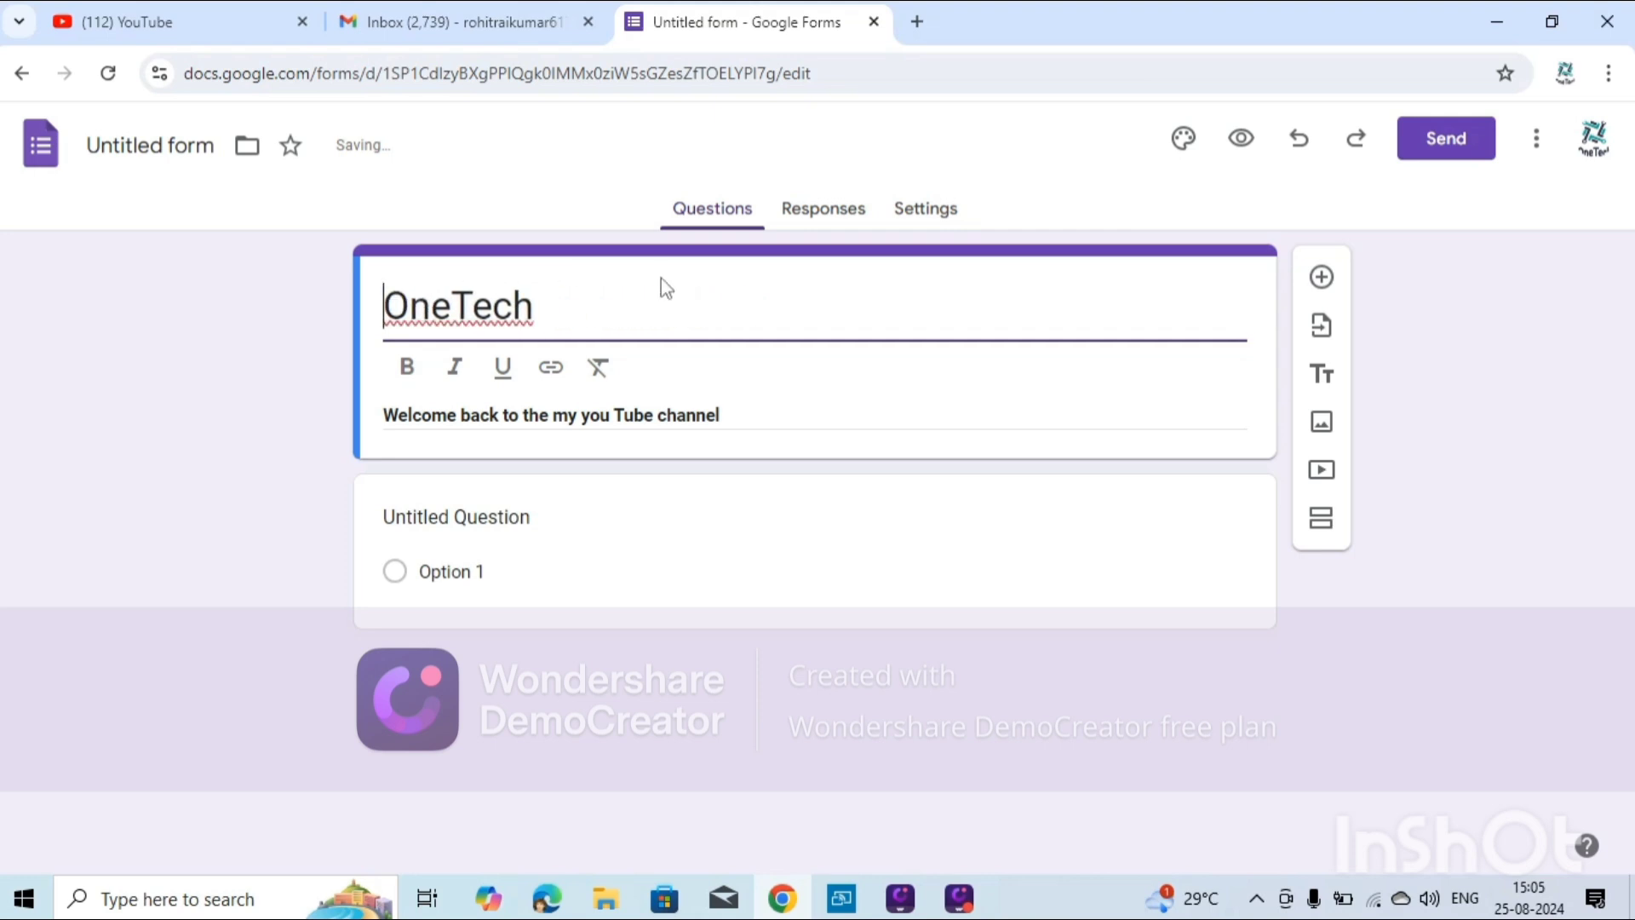
click(732, 543)
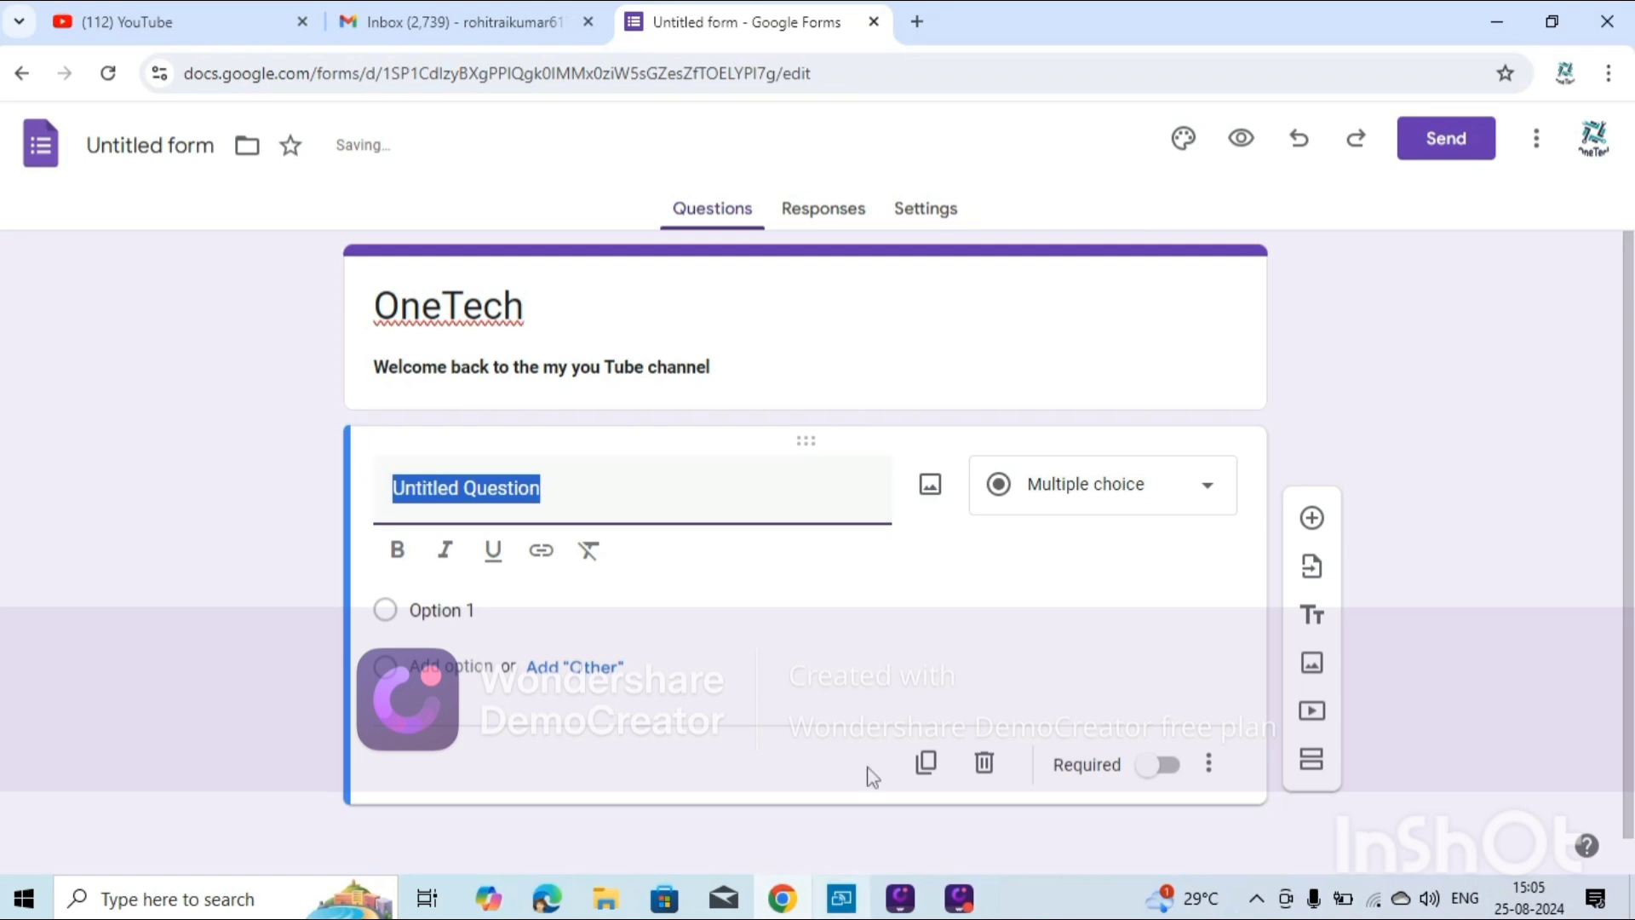
Make the first question a required Short answer titled 'What is your Name :'.
click(1079, 483)
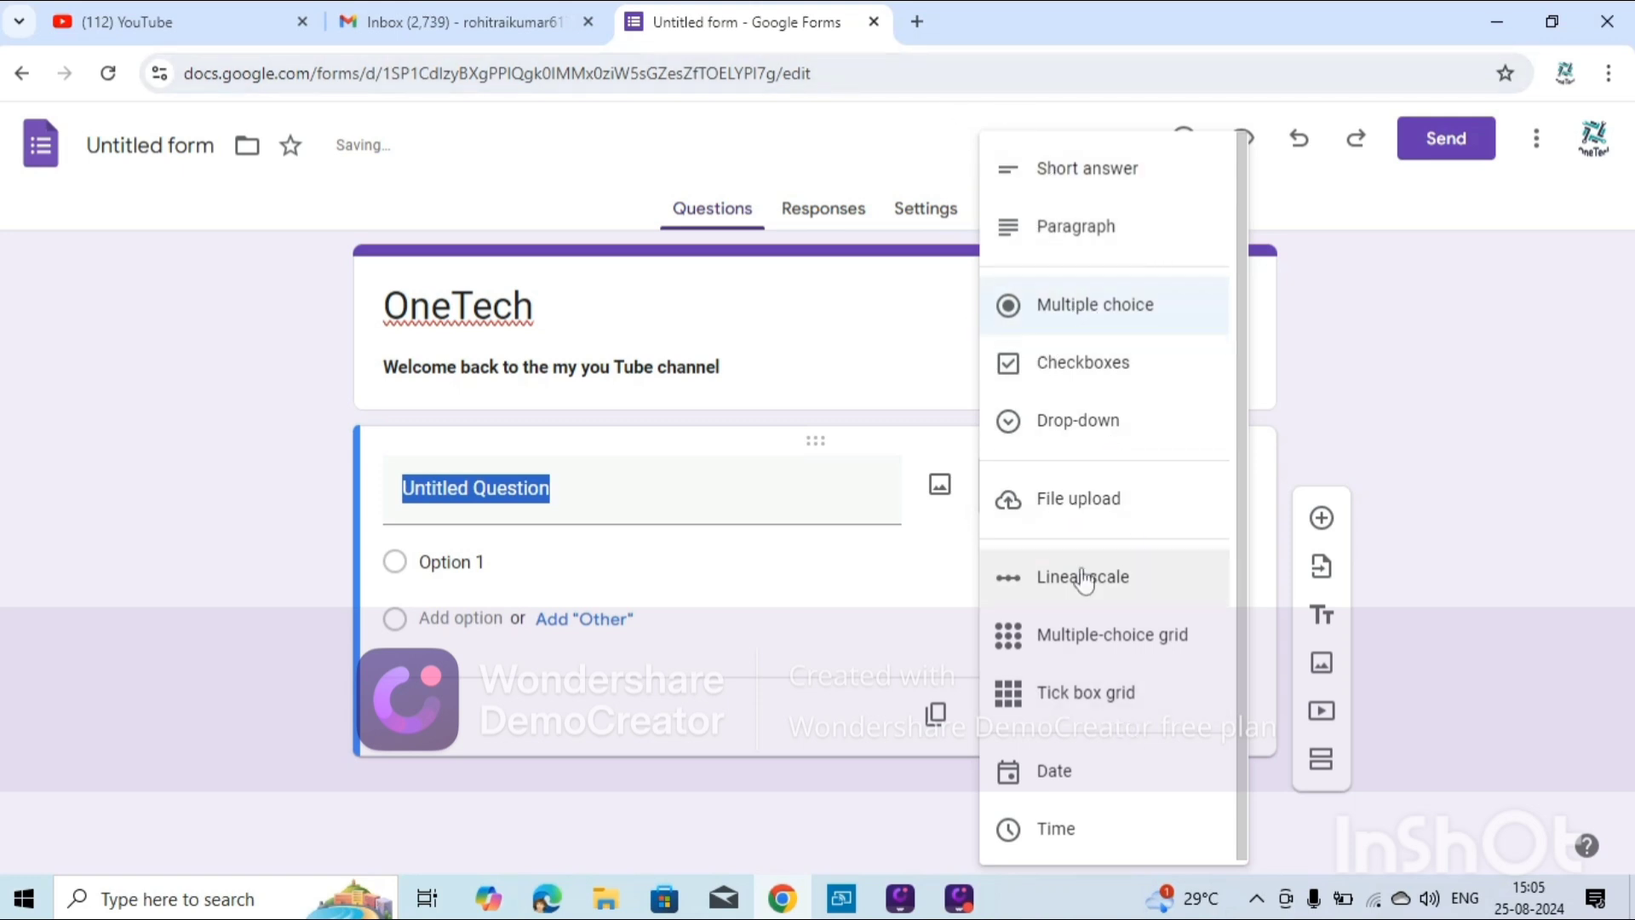
click(1086, 170)
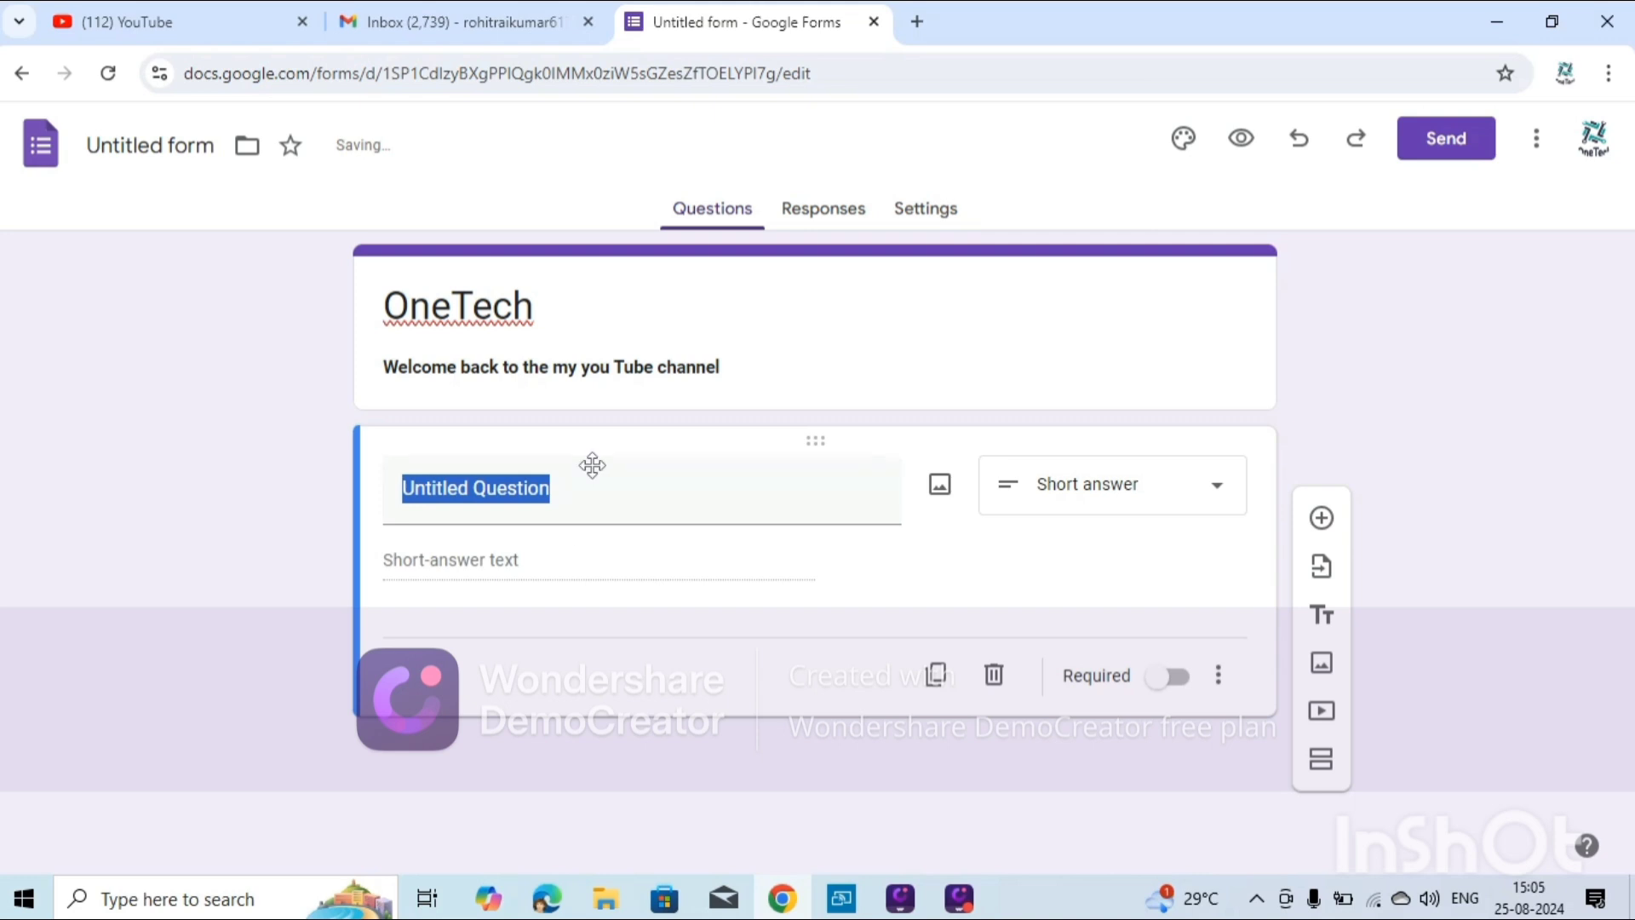
key(BackSpace)
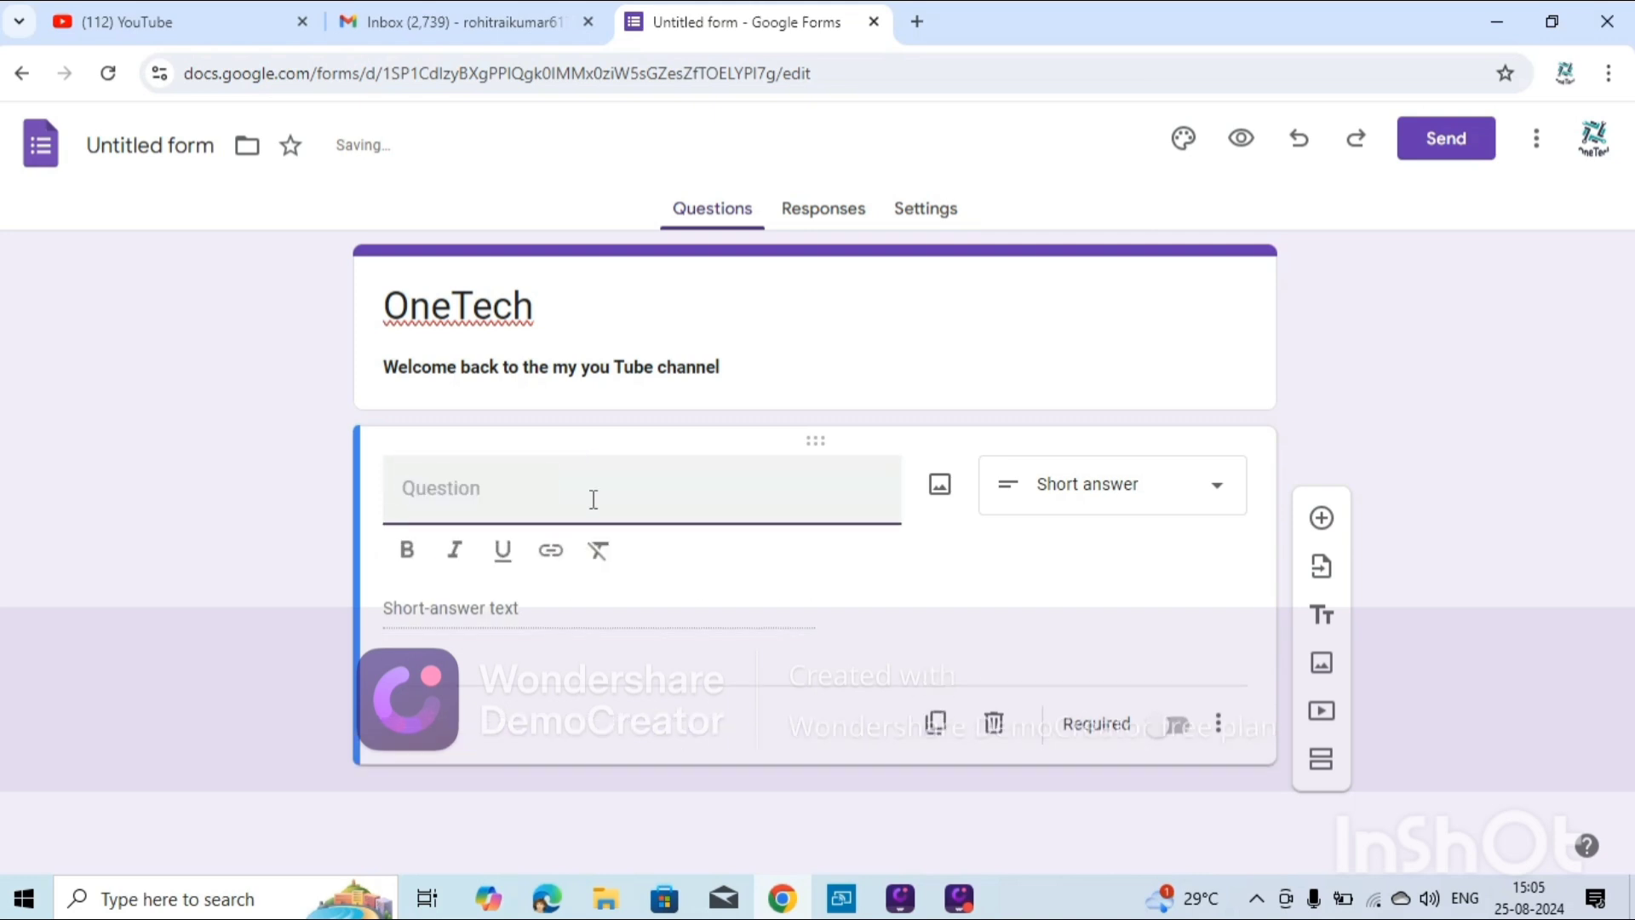
text(Wha)
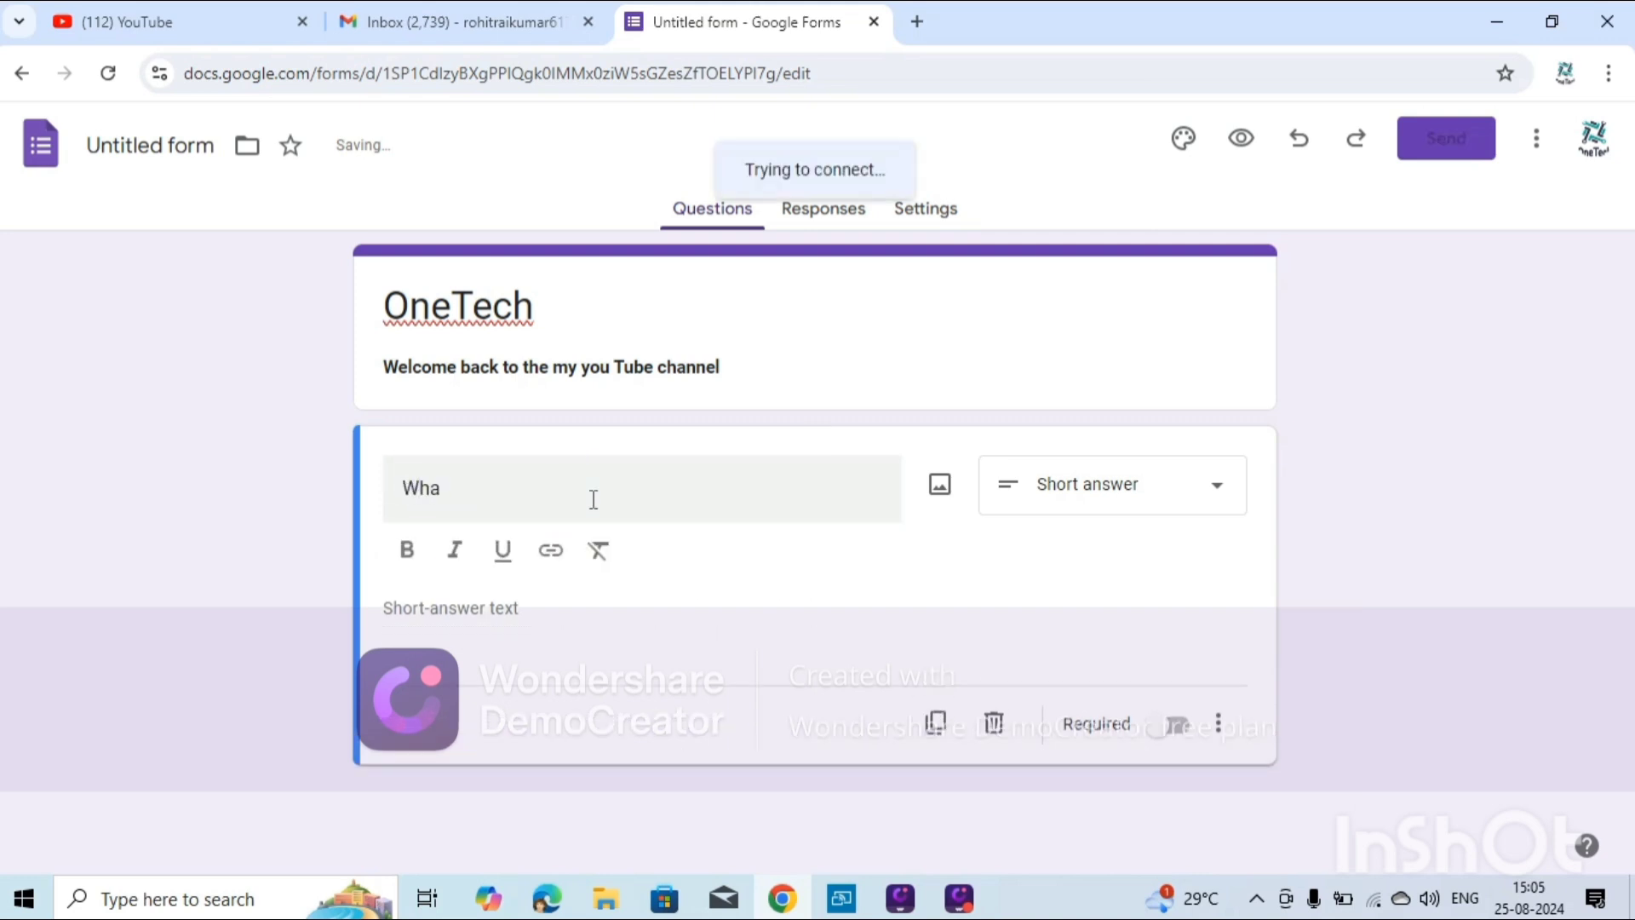
text(t is y)
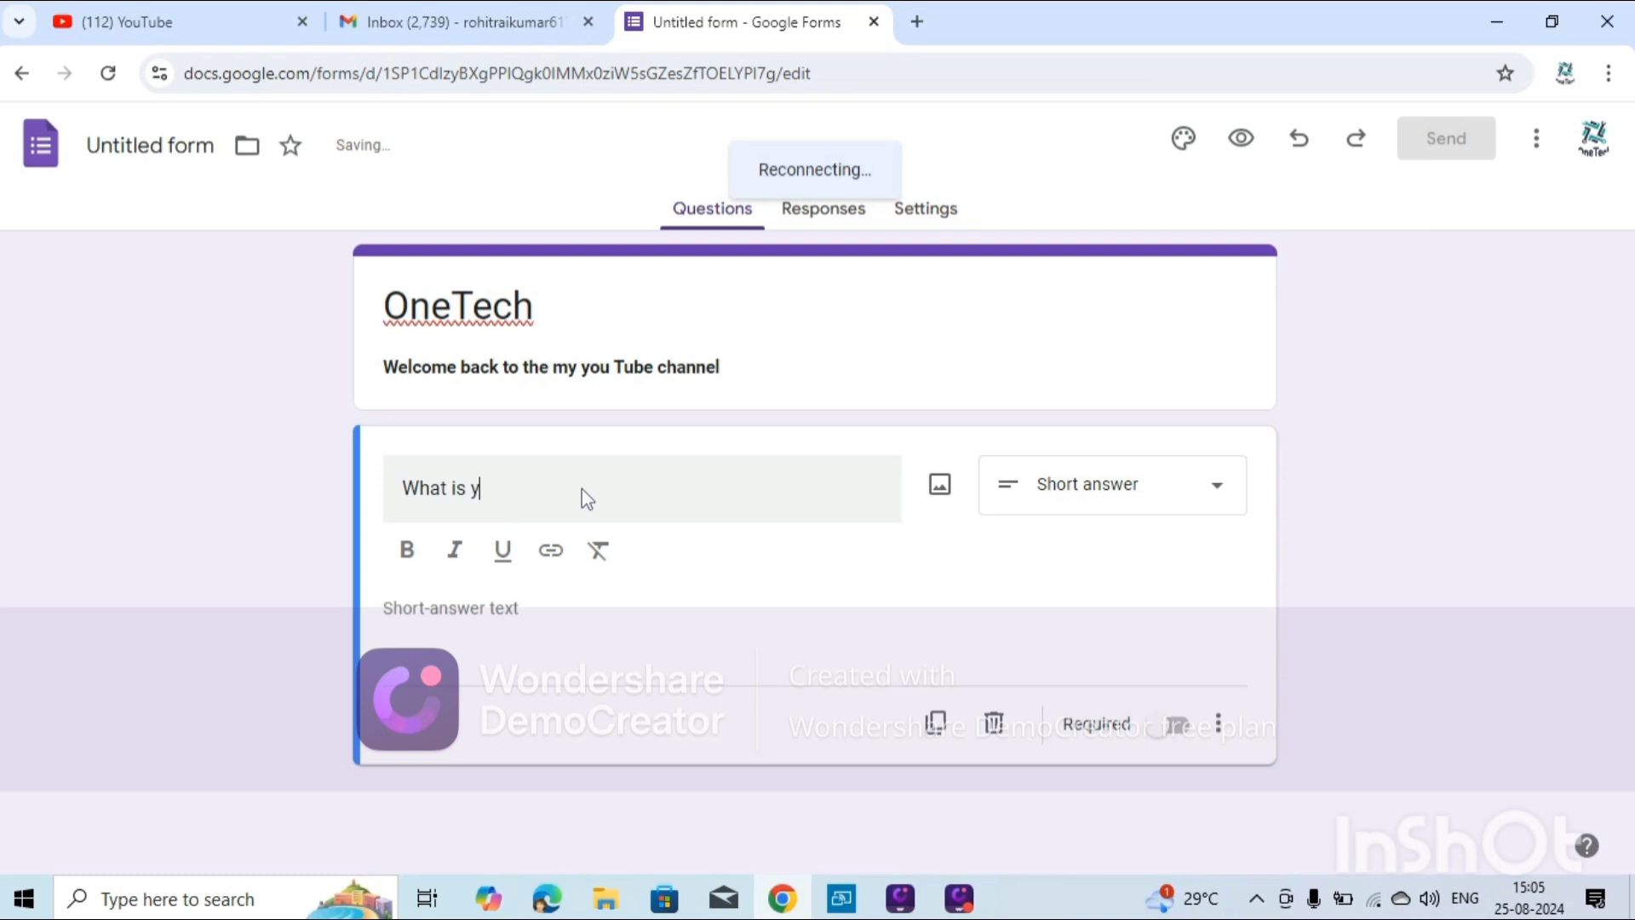
text(our Name :)
click(1167, 727)
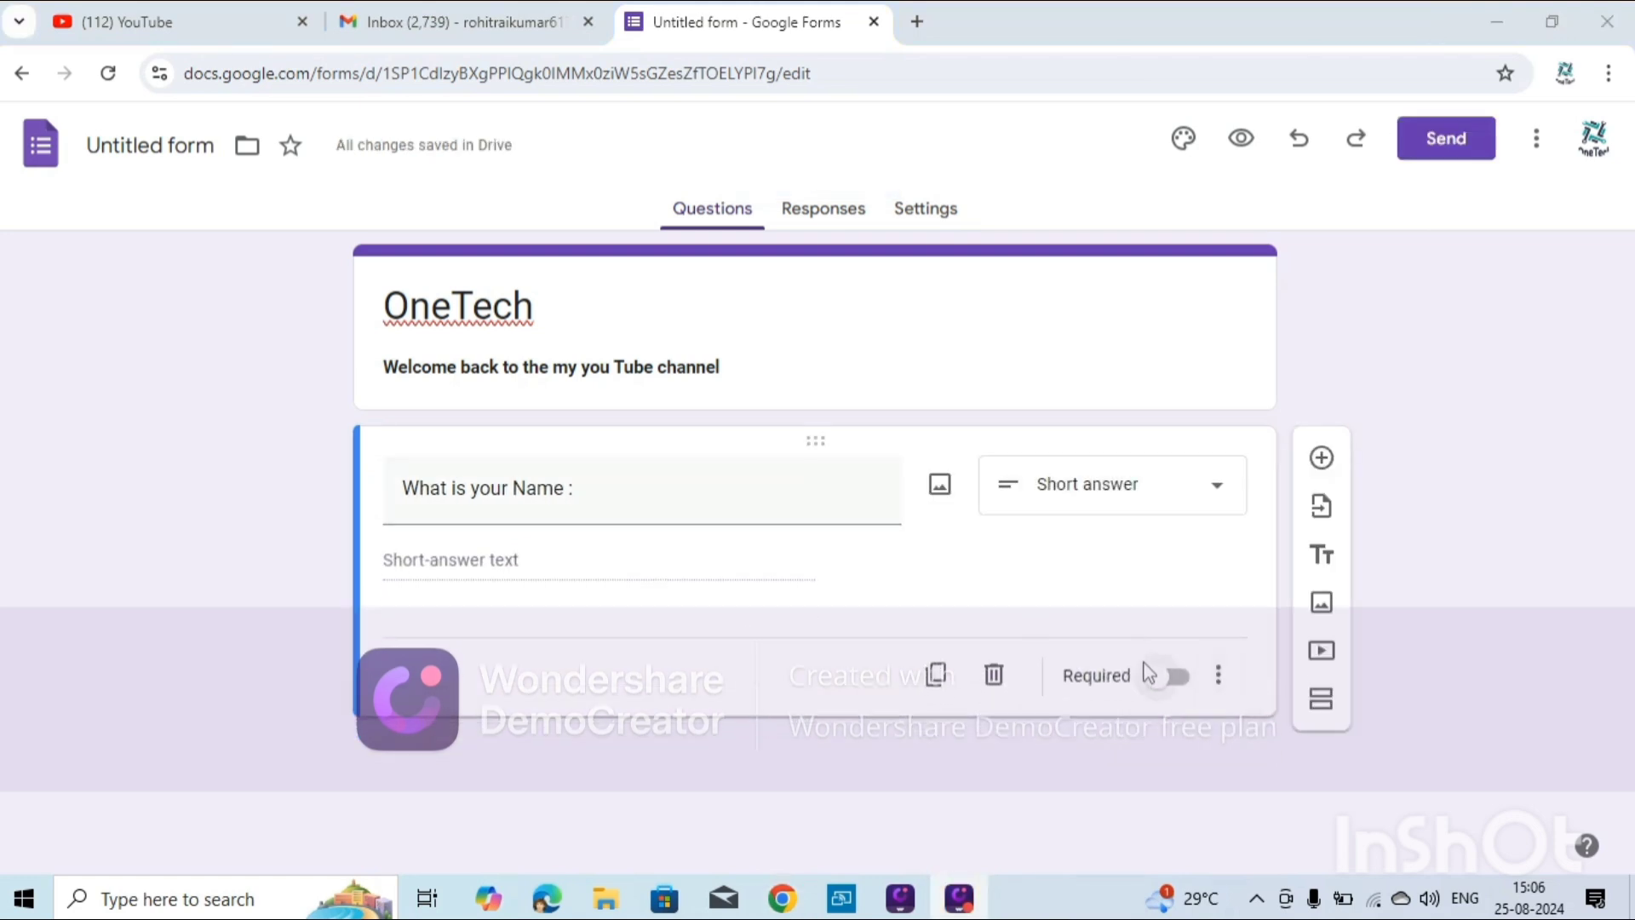
click(1170, 676)
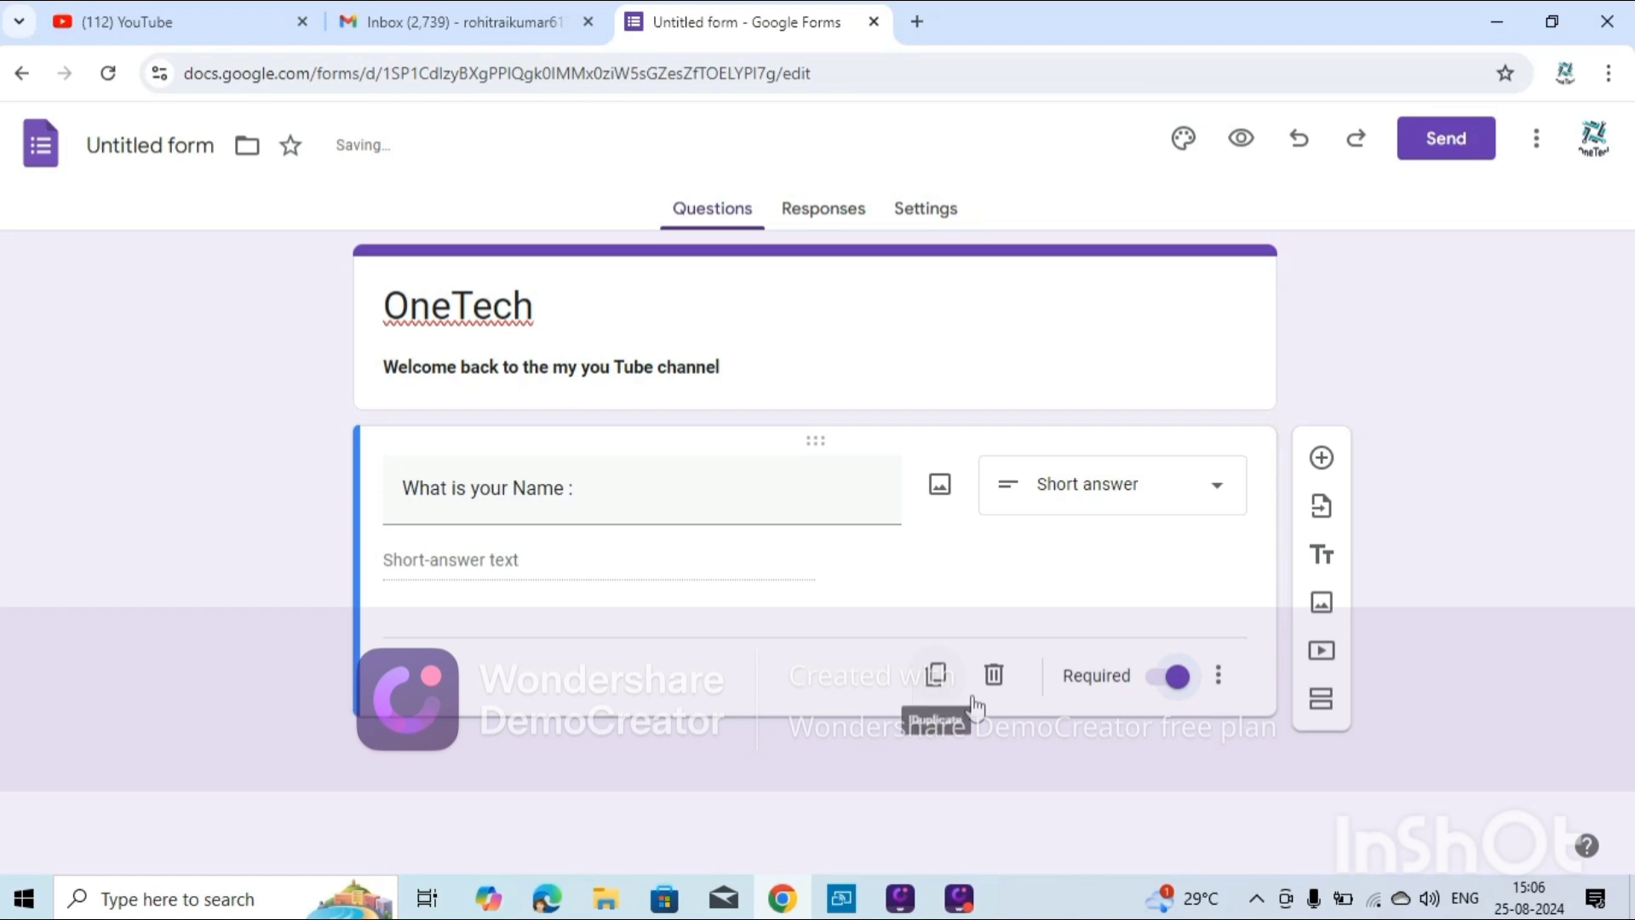
Duplicate the Name question as an optional Paragraph question titled 'Please write the comment below :'.
click(935, 674)
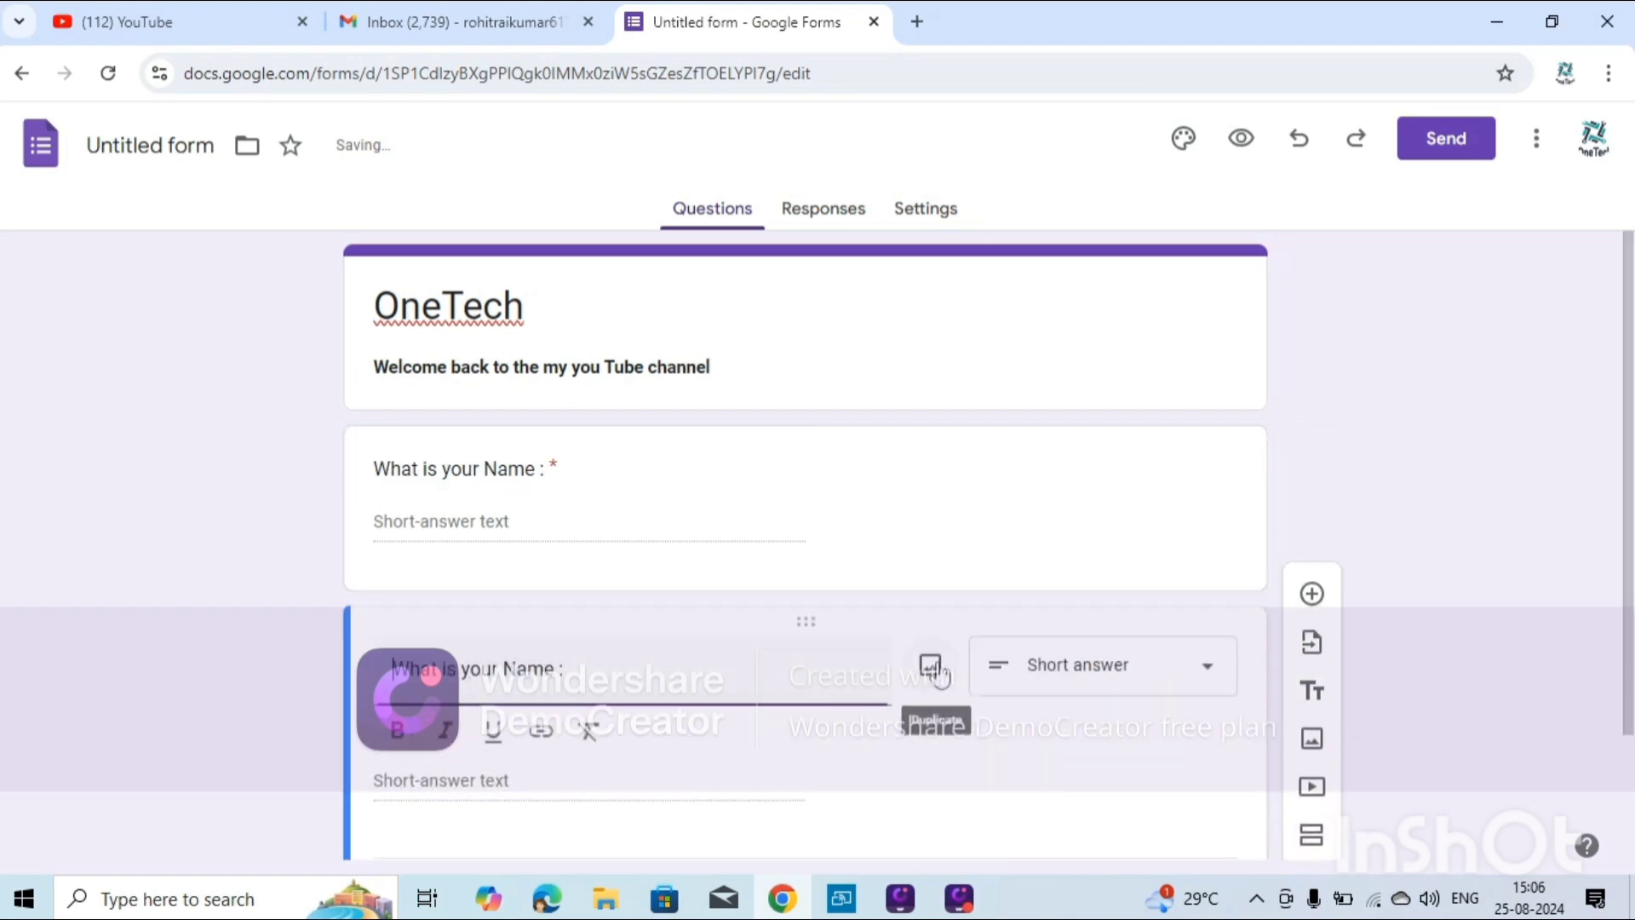
click(1064, 666)
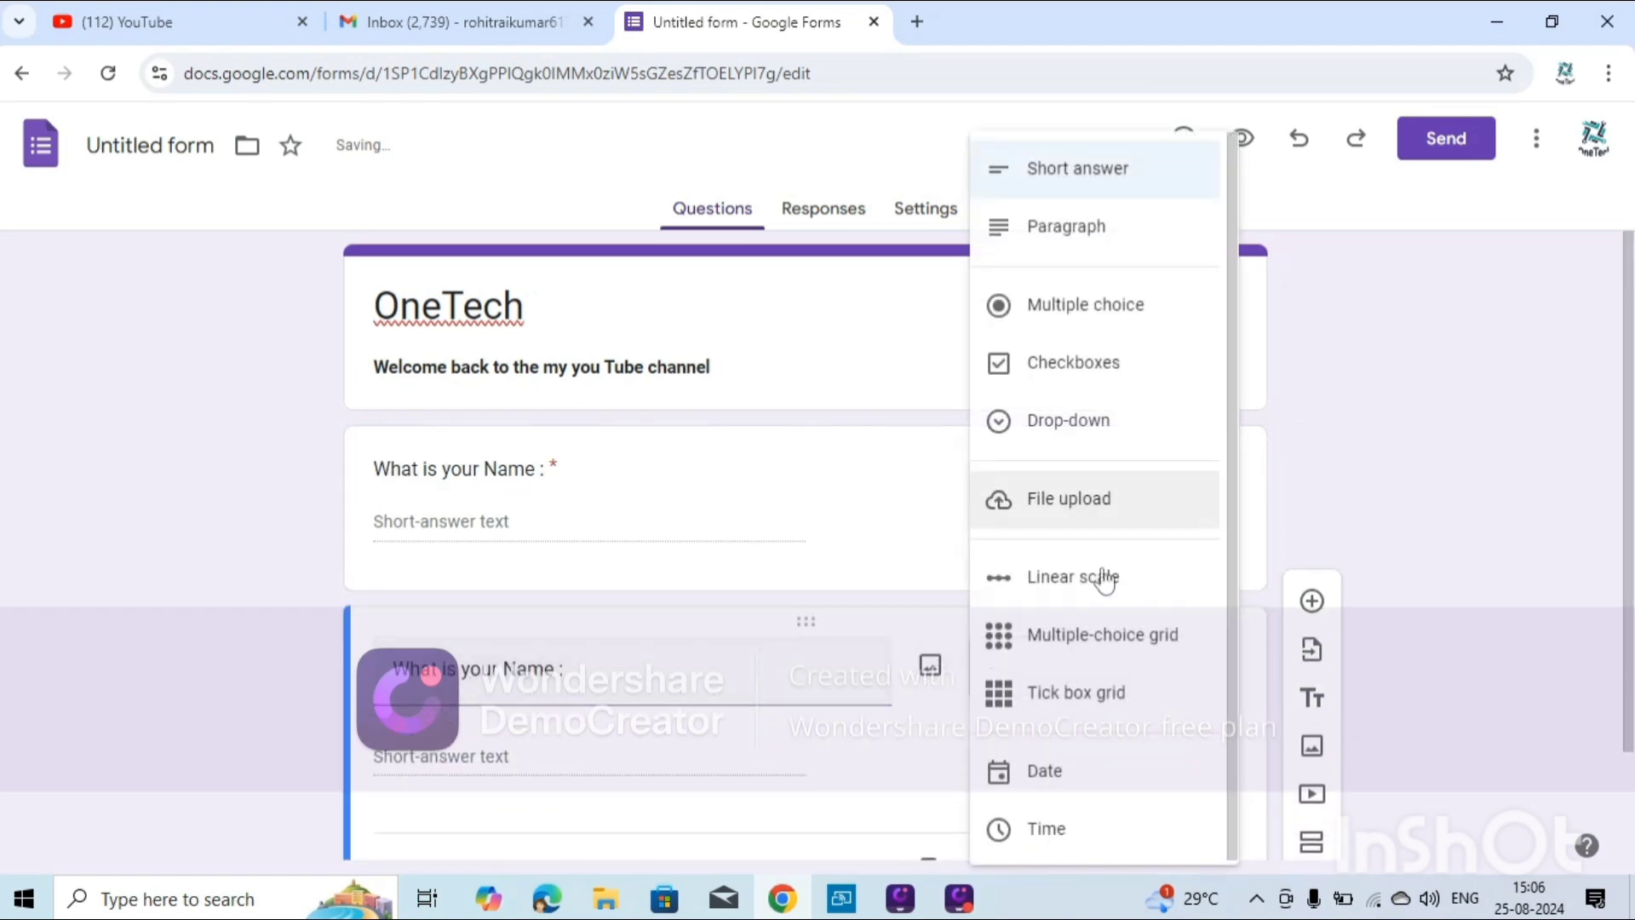
click(1084, 231)
triple_click(634, 694)
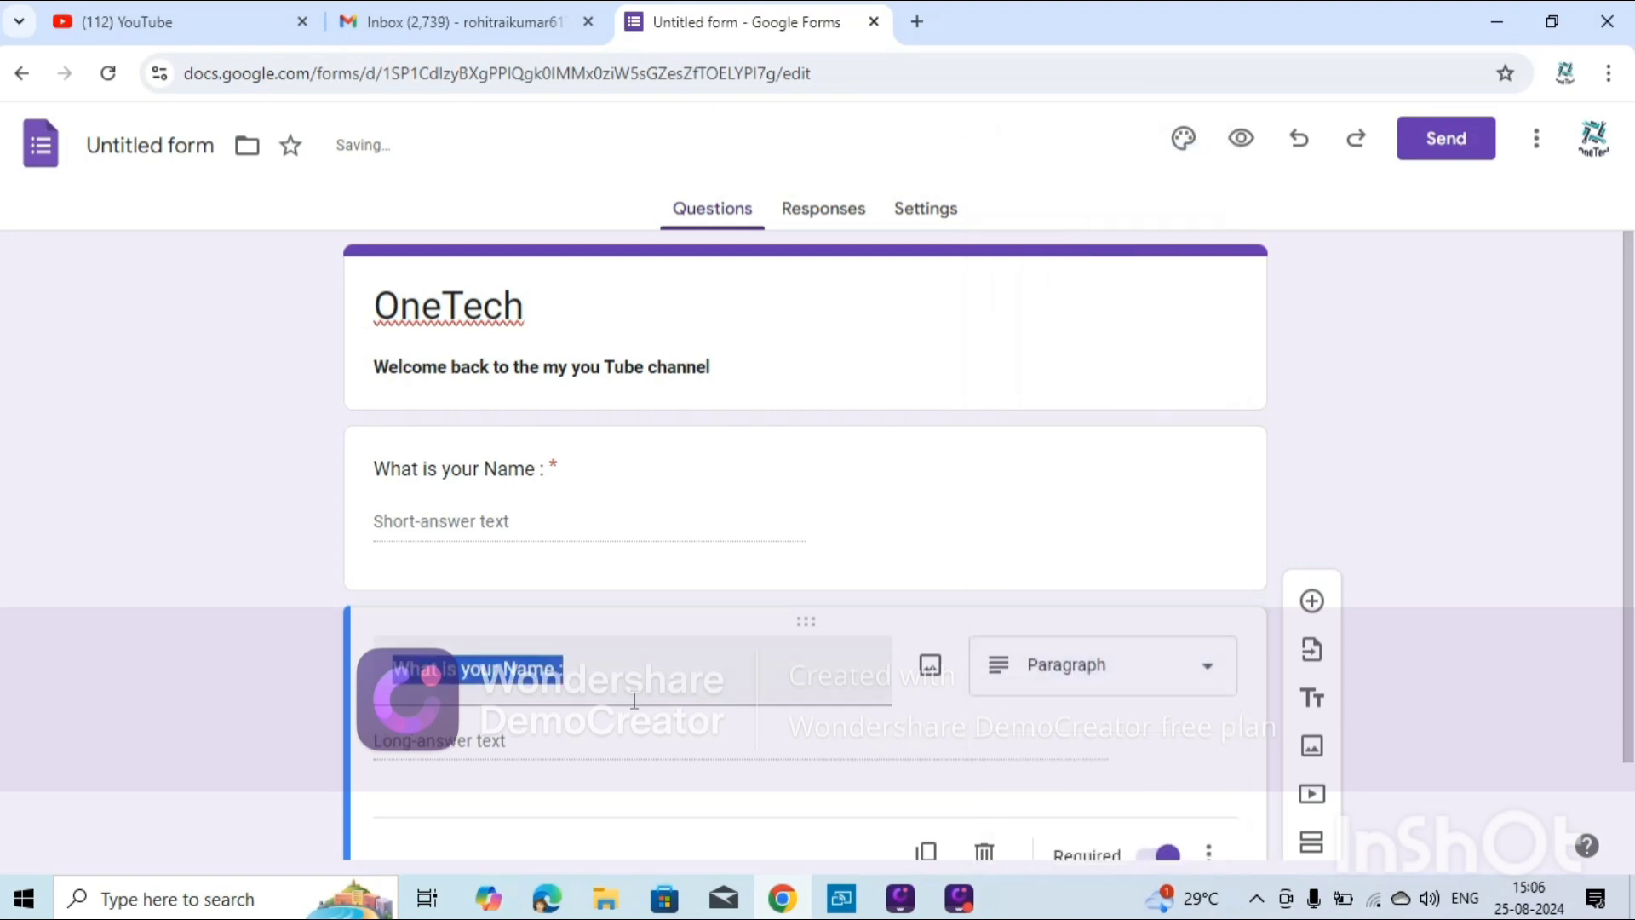
key(BackSpace)
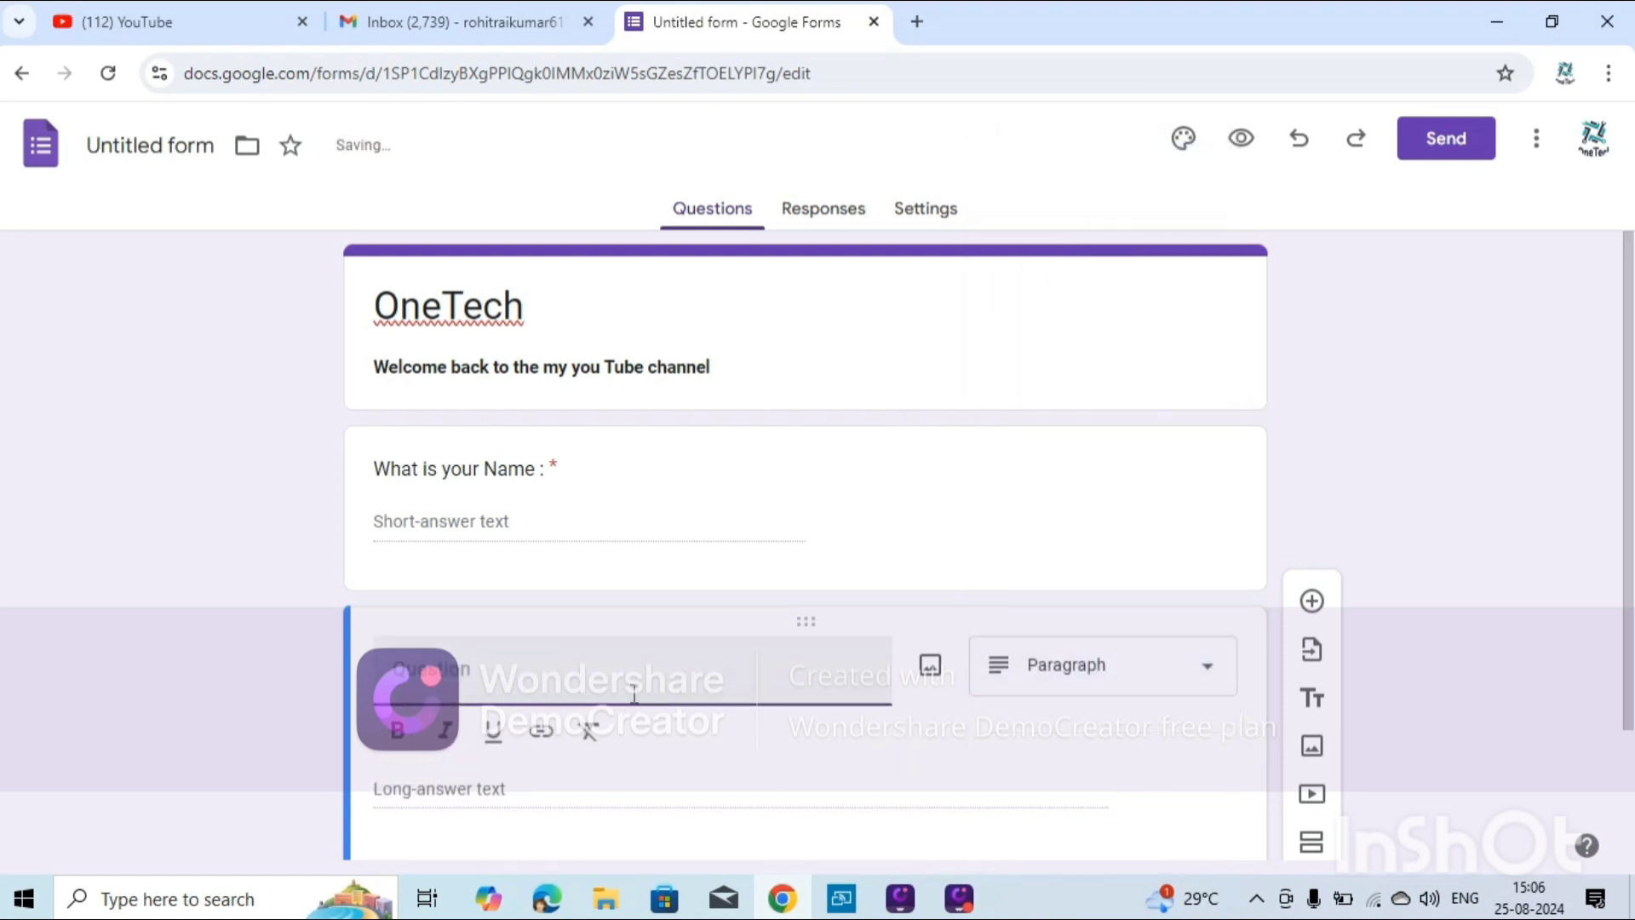
text(P)
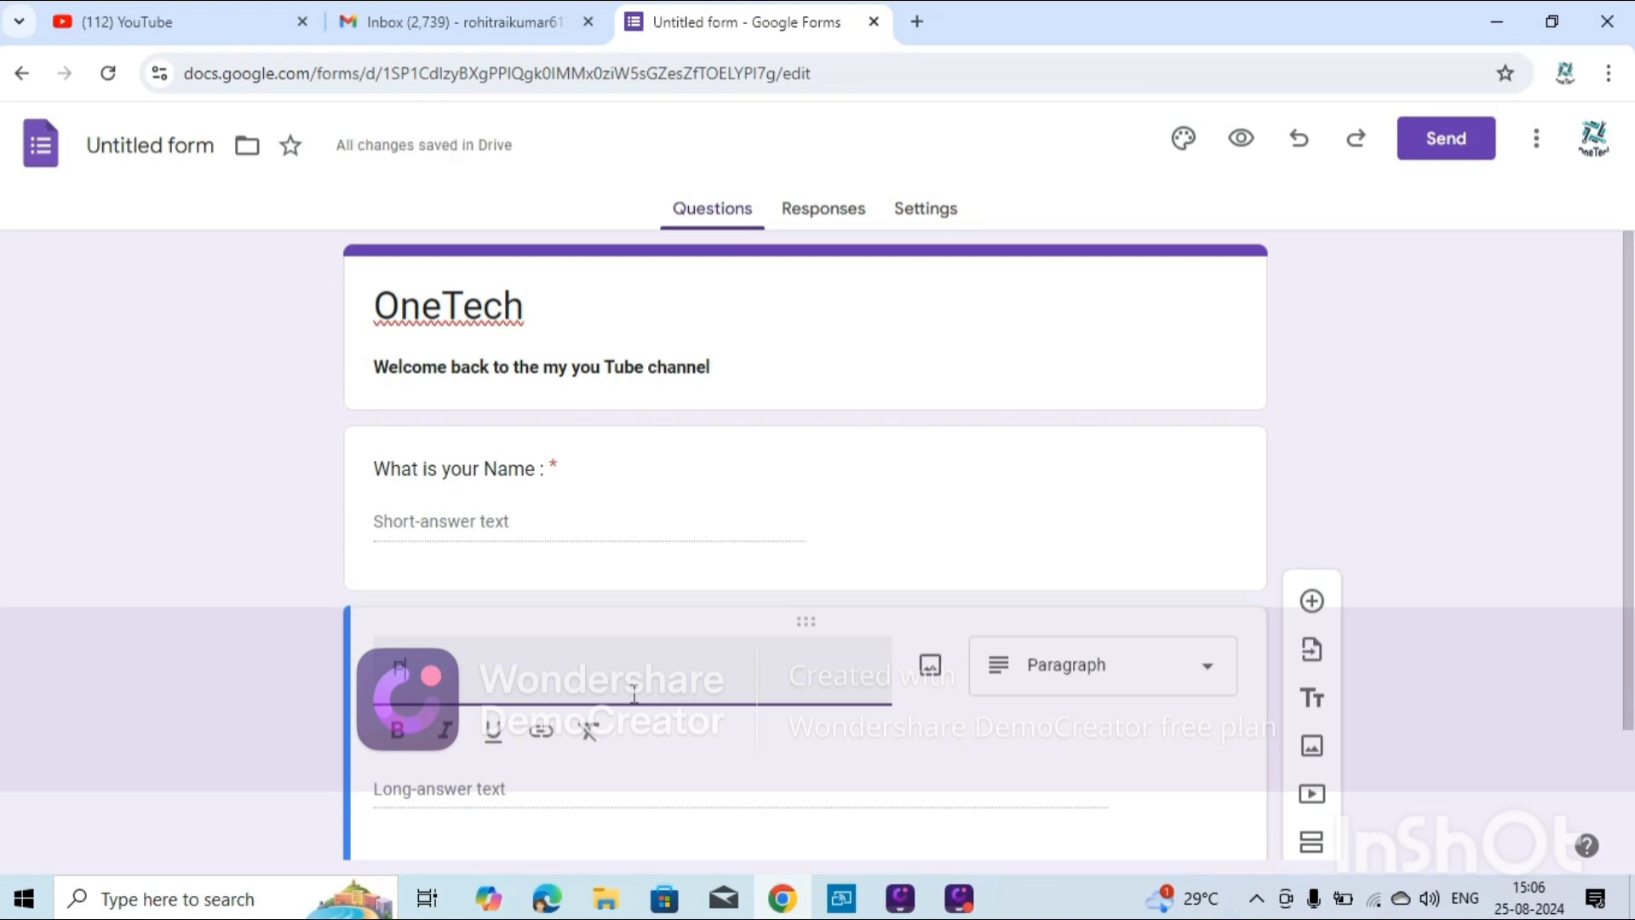
text(lease writte )
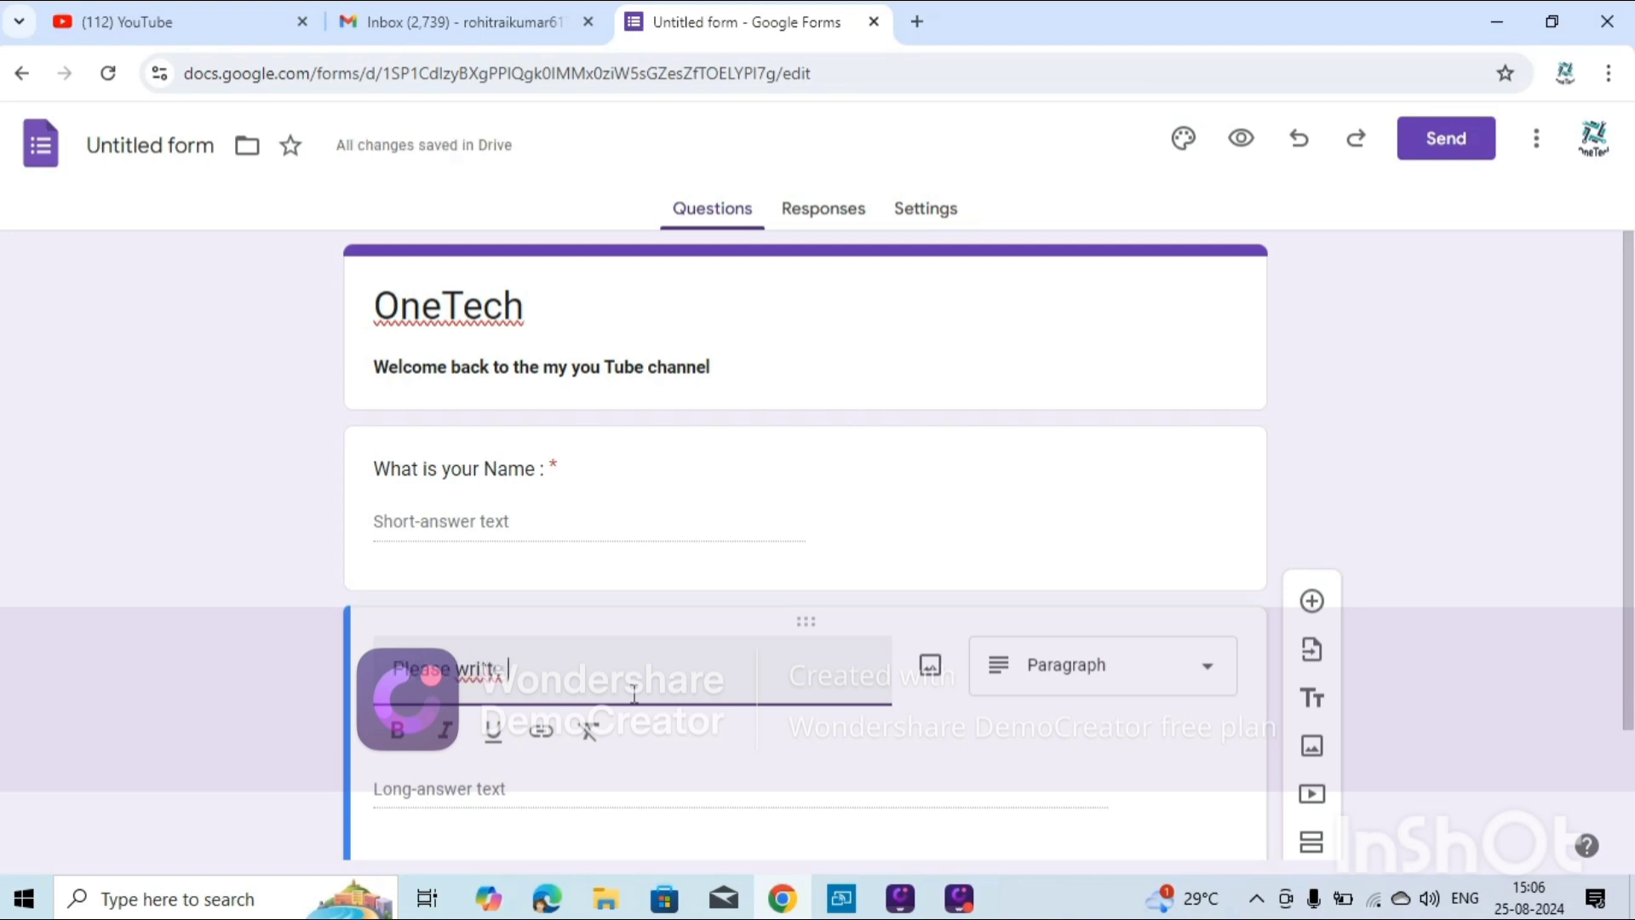
text(the)
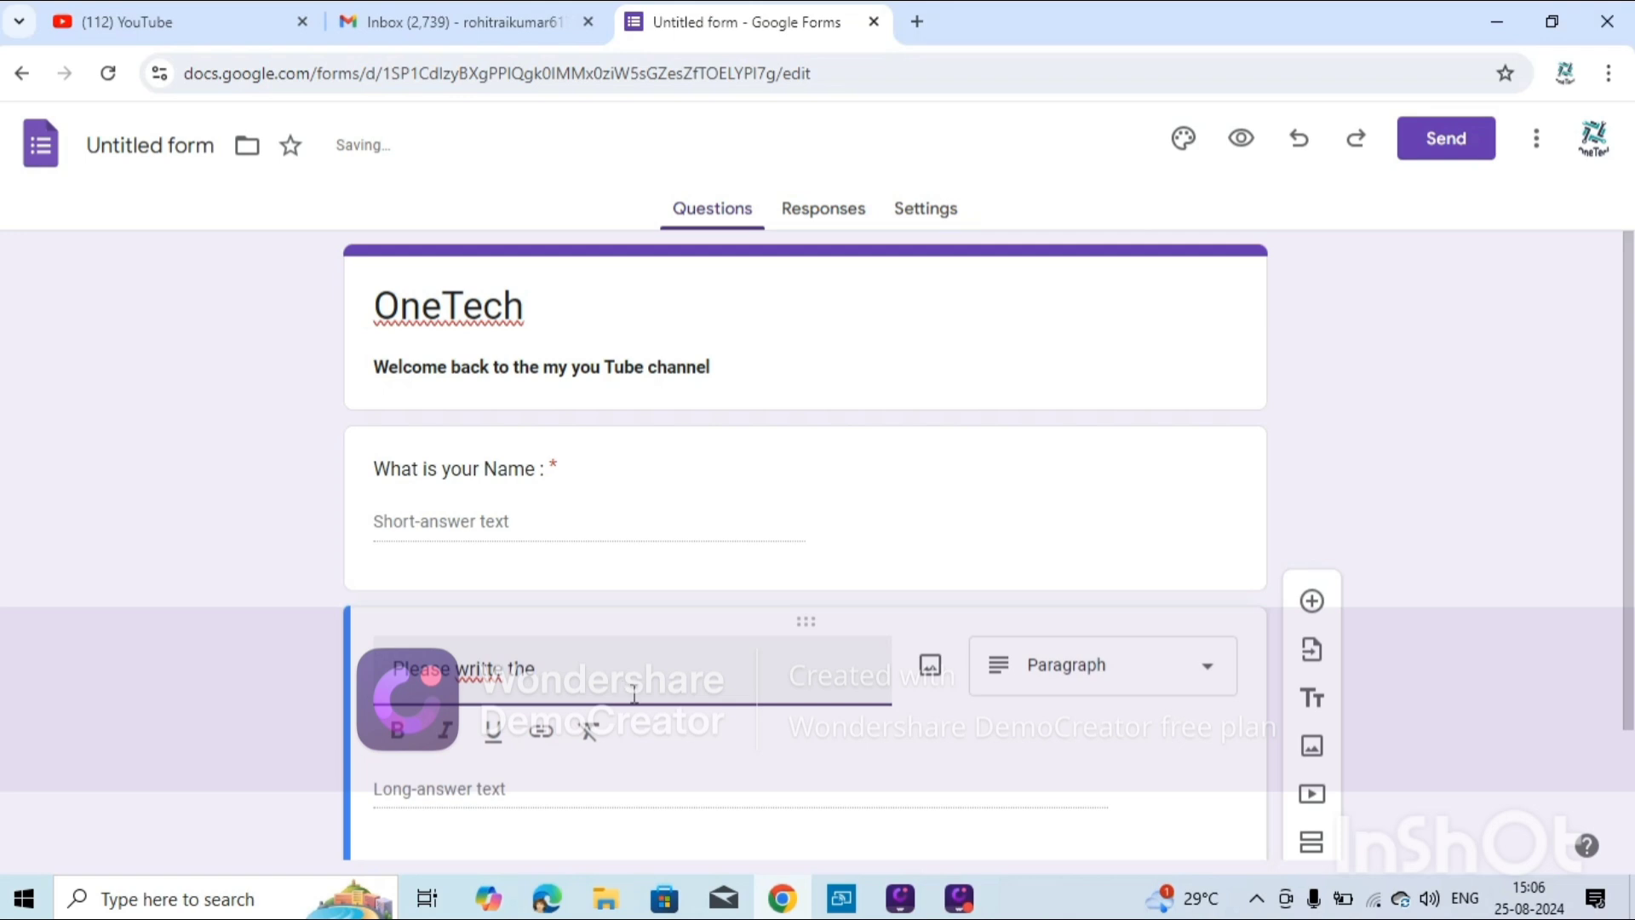
text( comment bel)
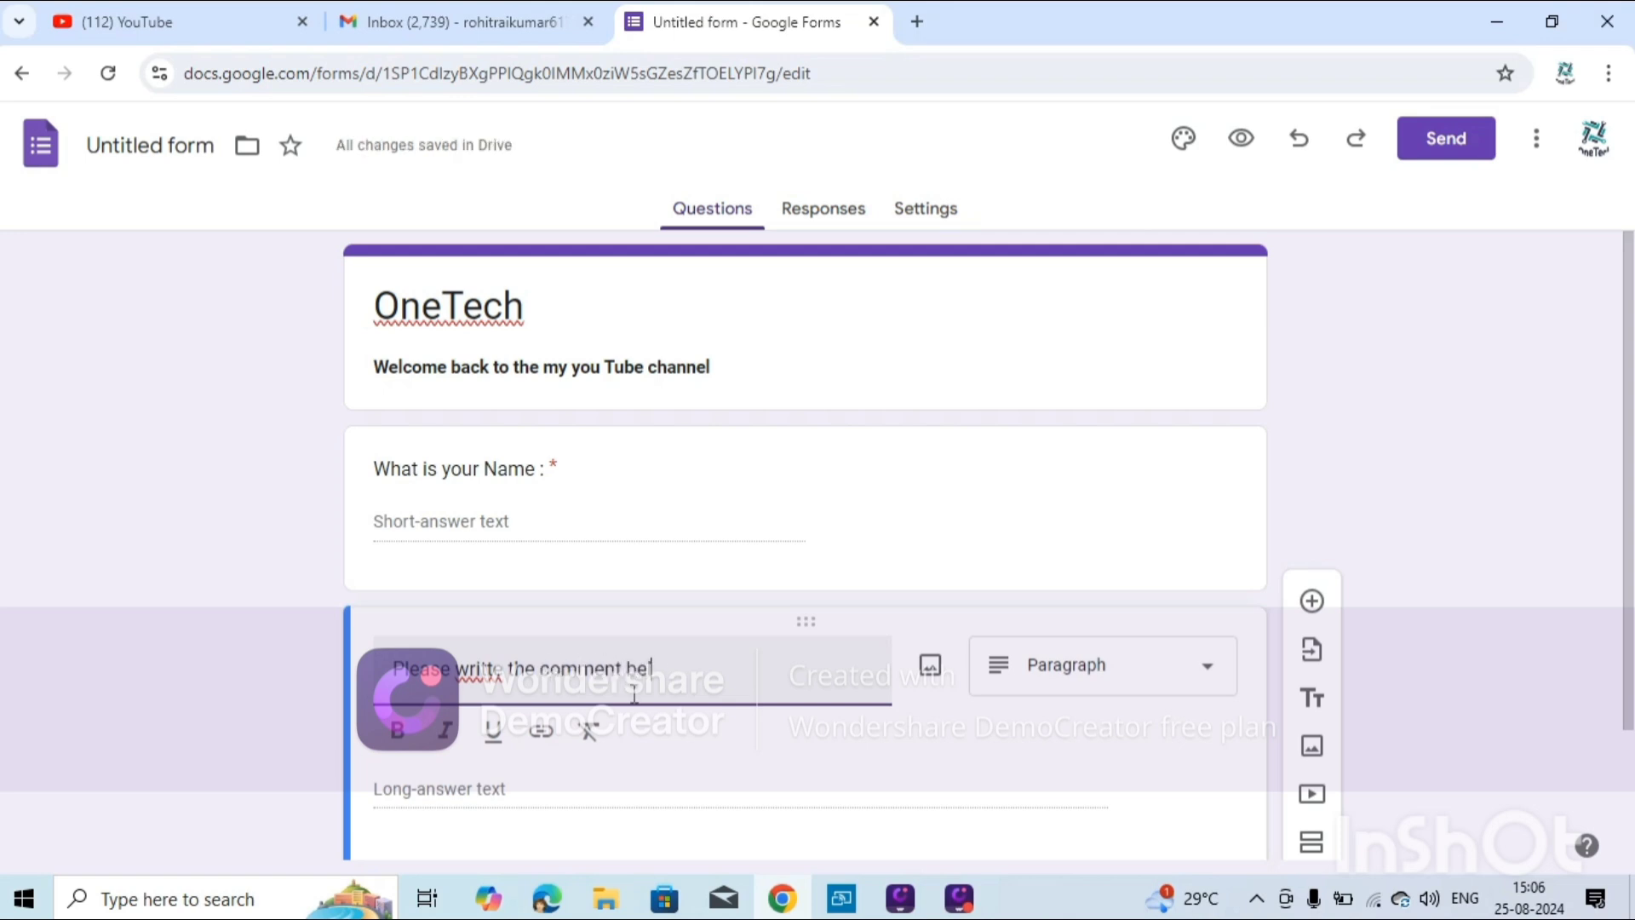
text(ow)
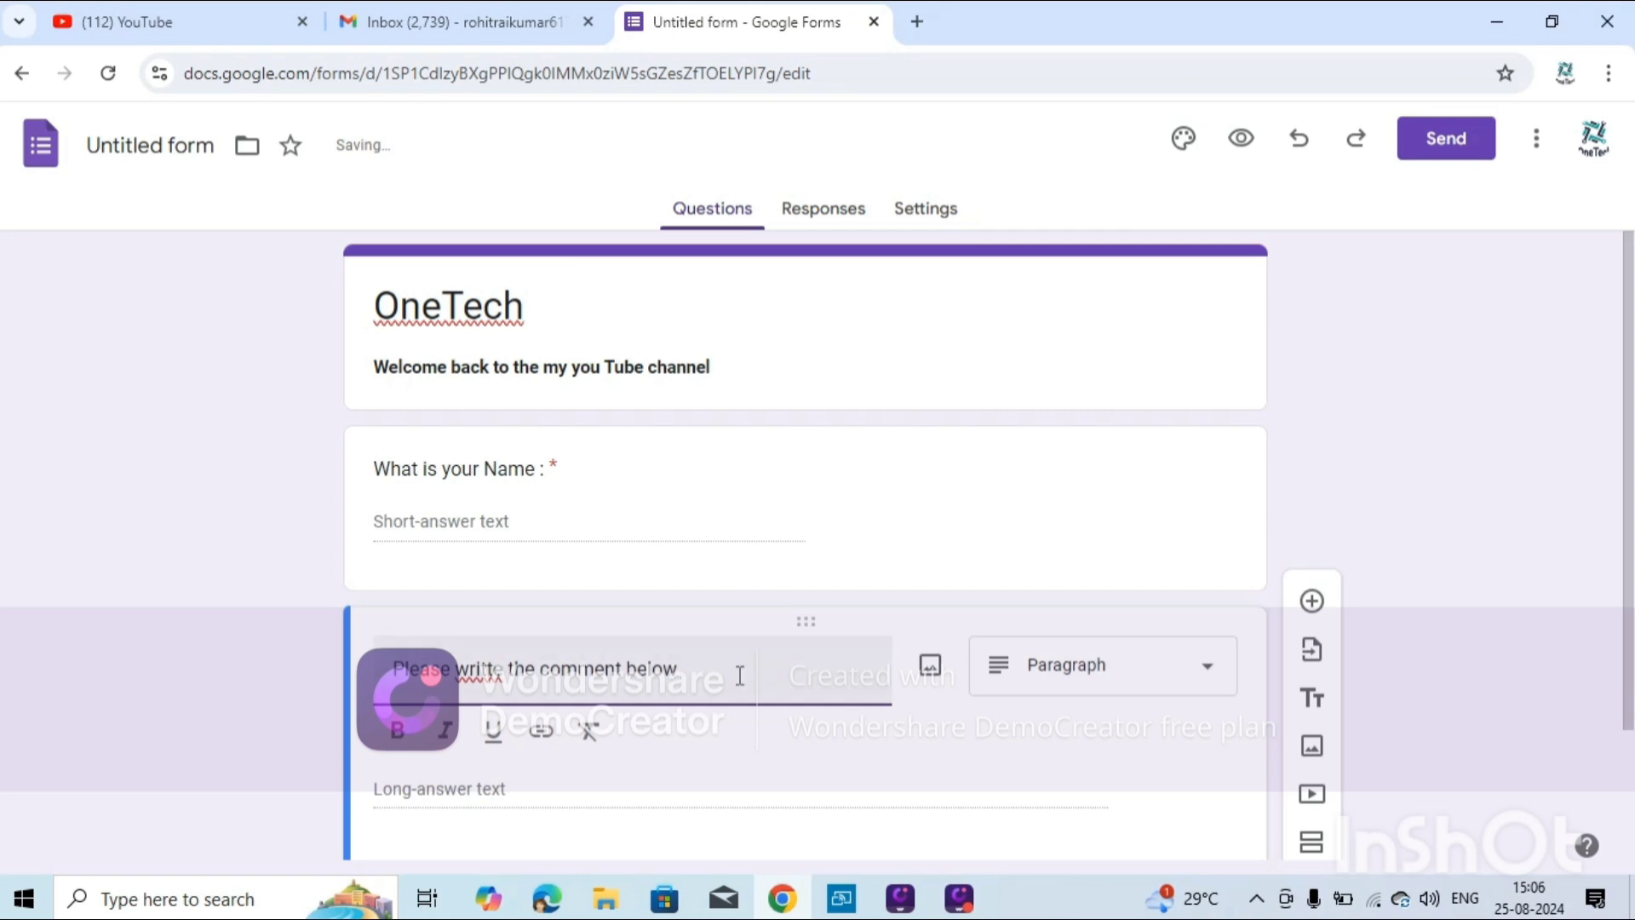
text( :)
right_click(503, 691)
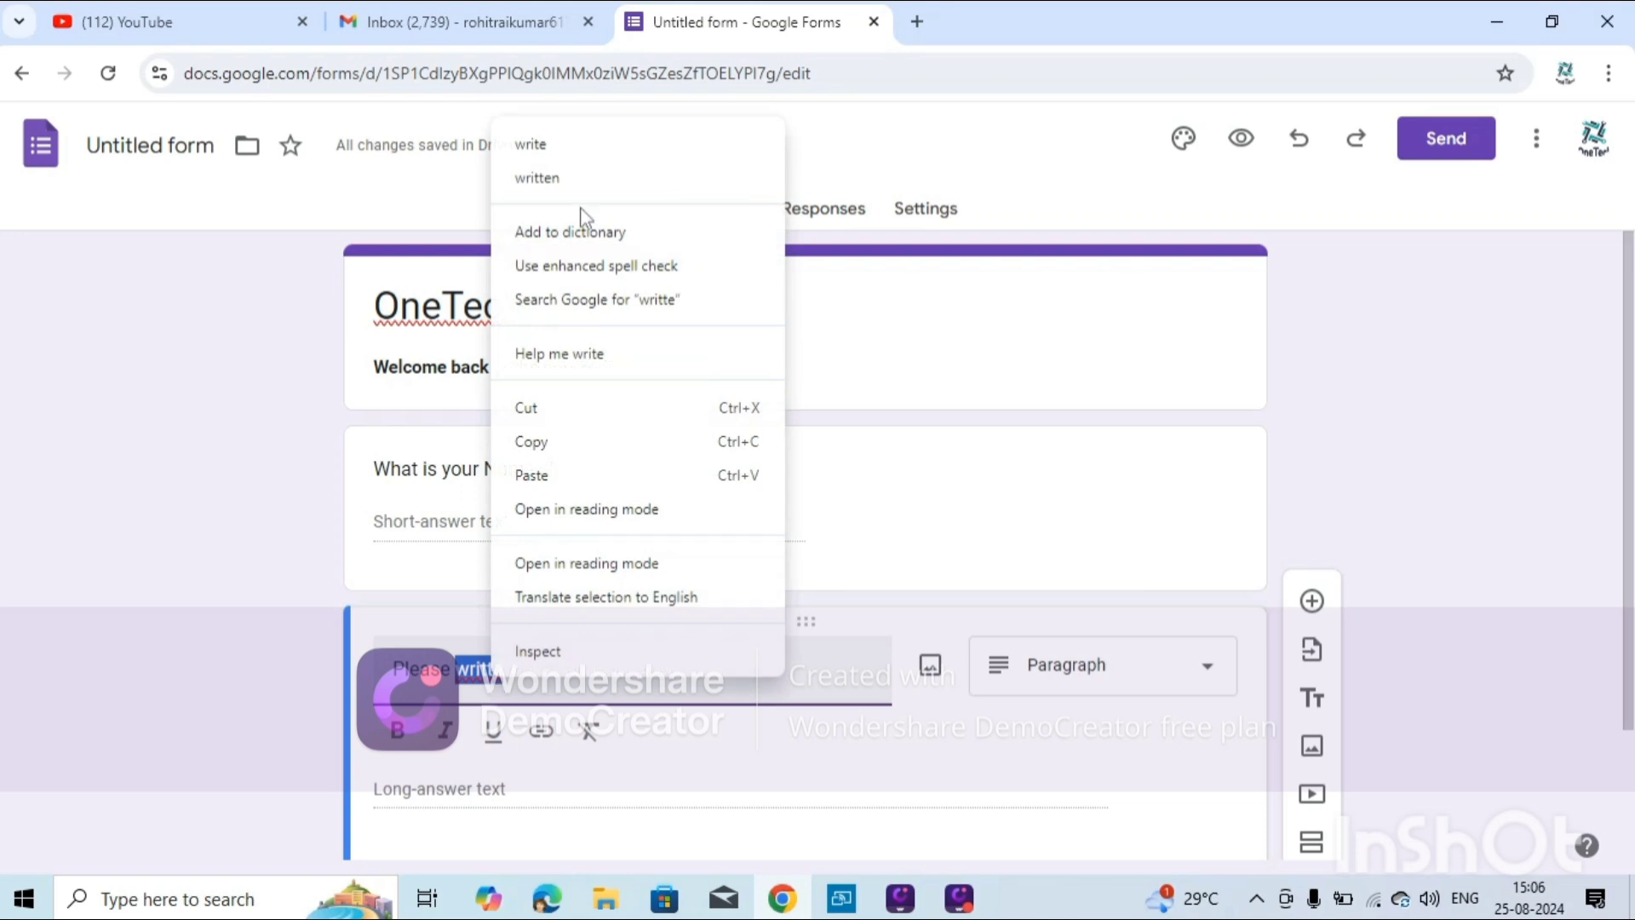
click(539, 146)
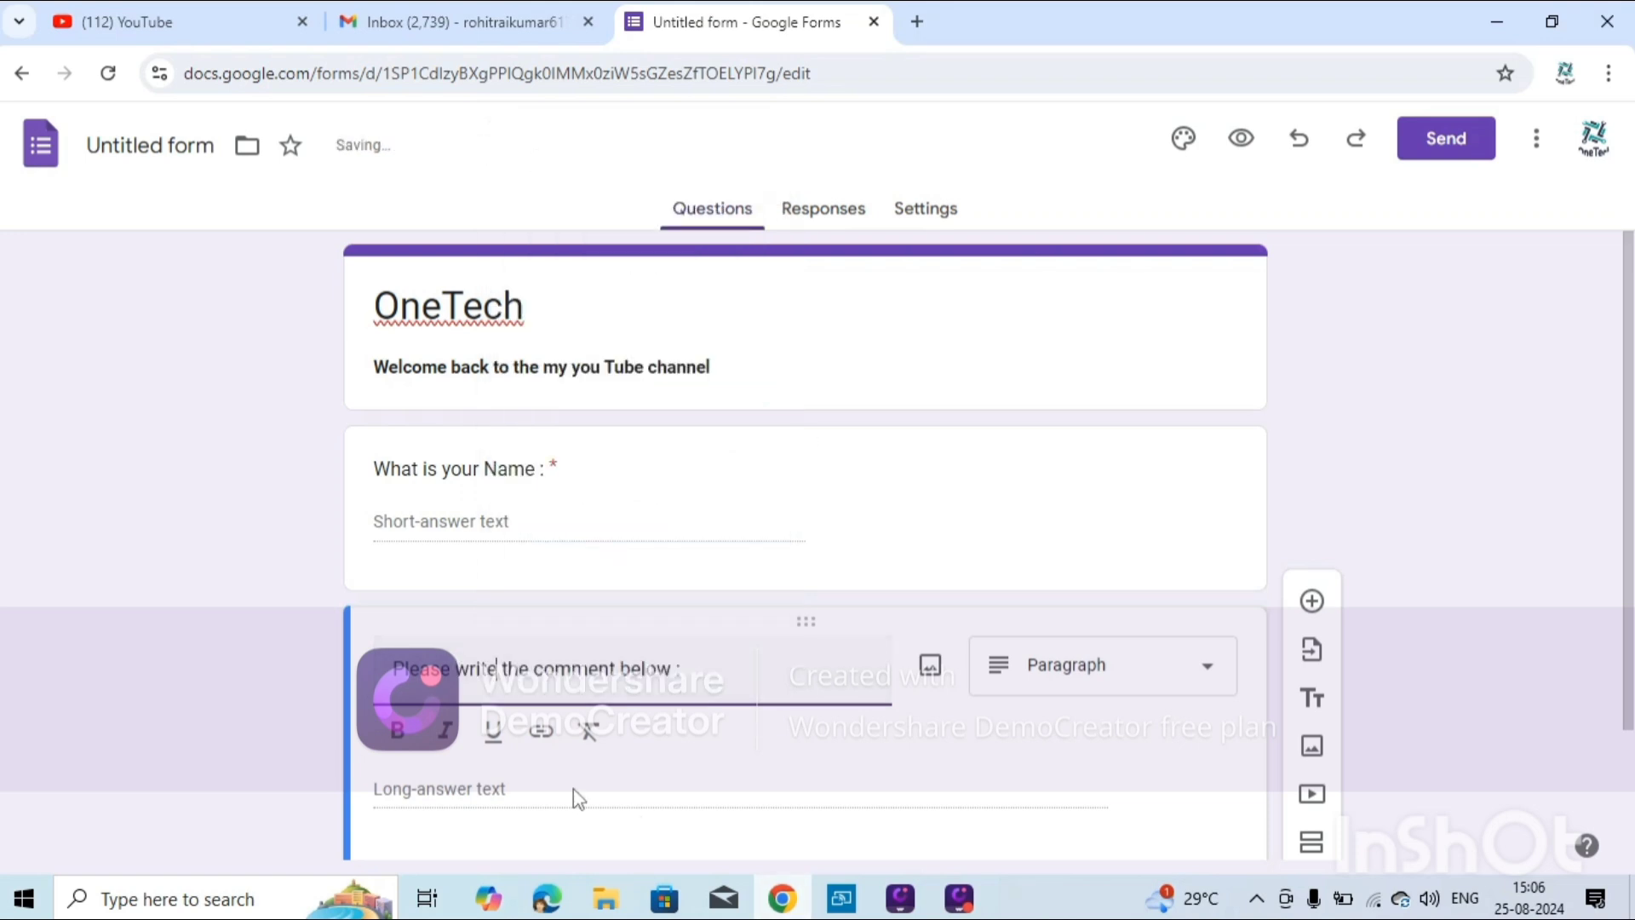
scroll(928, 720, down, 1)
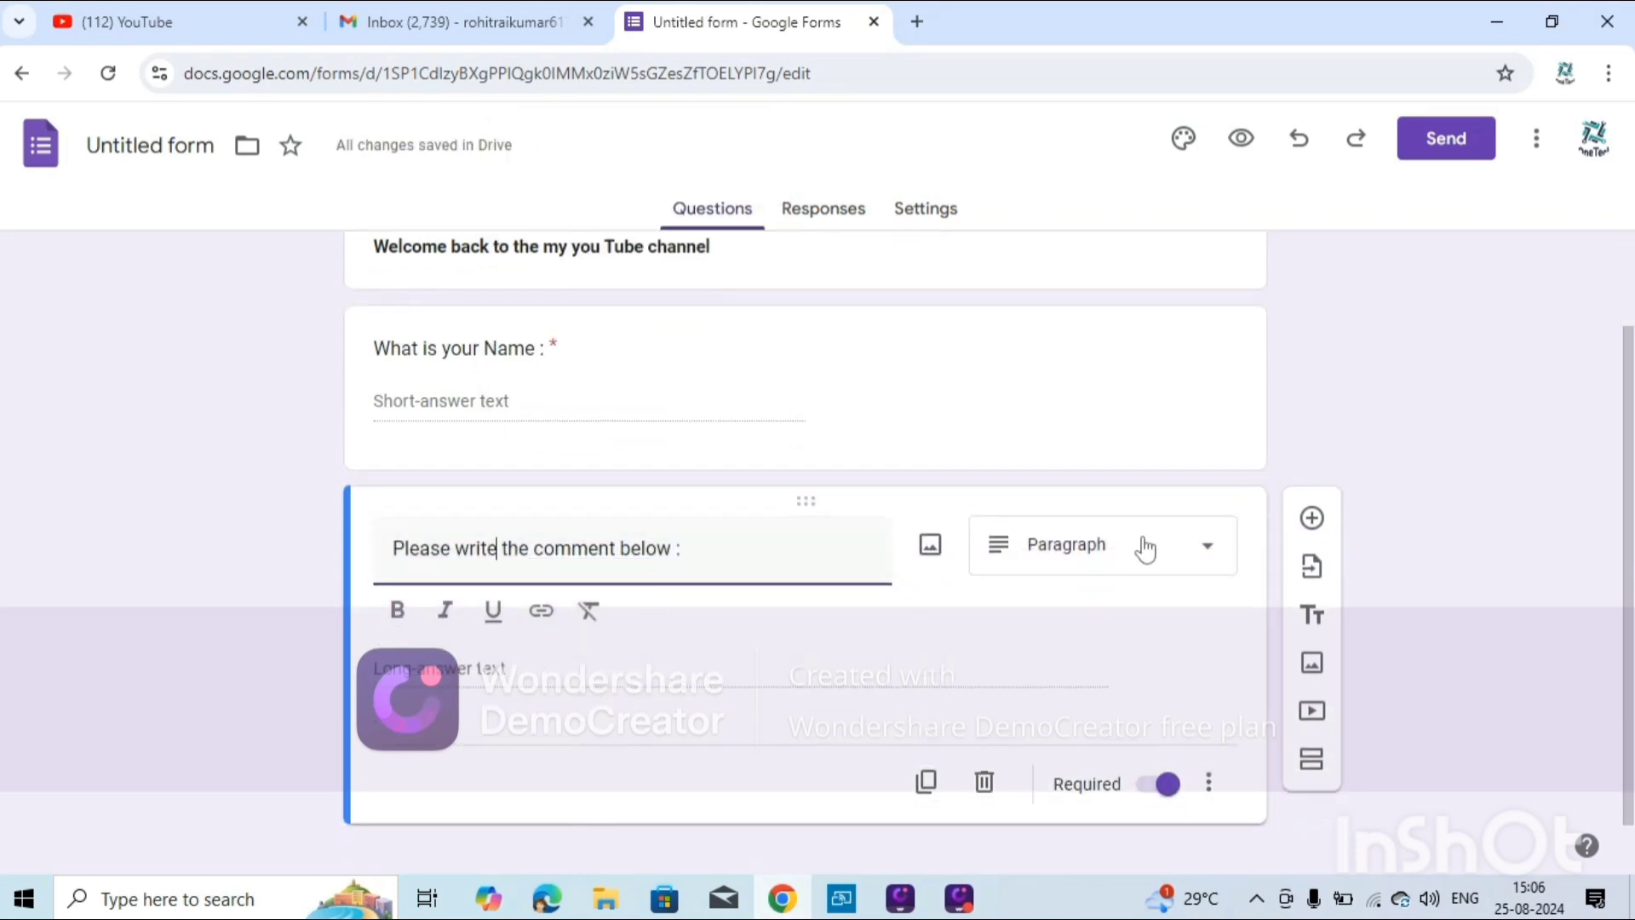
click(1173, 783)
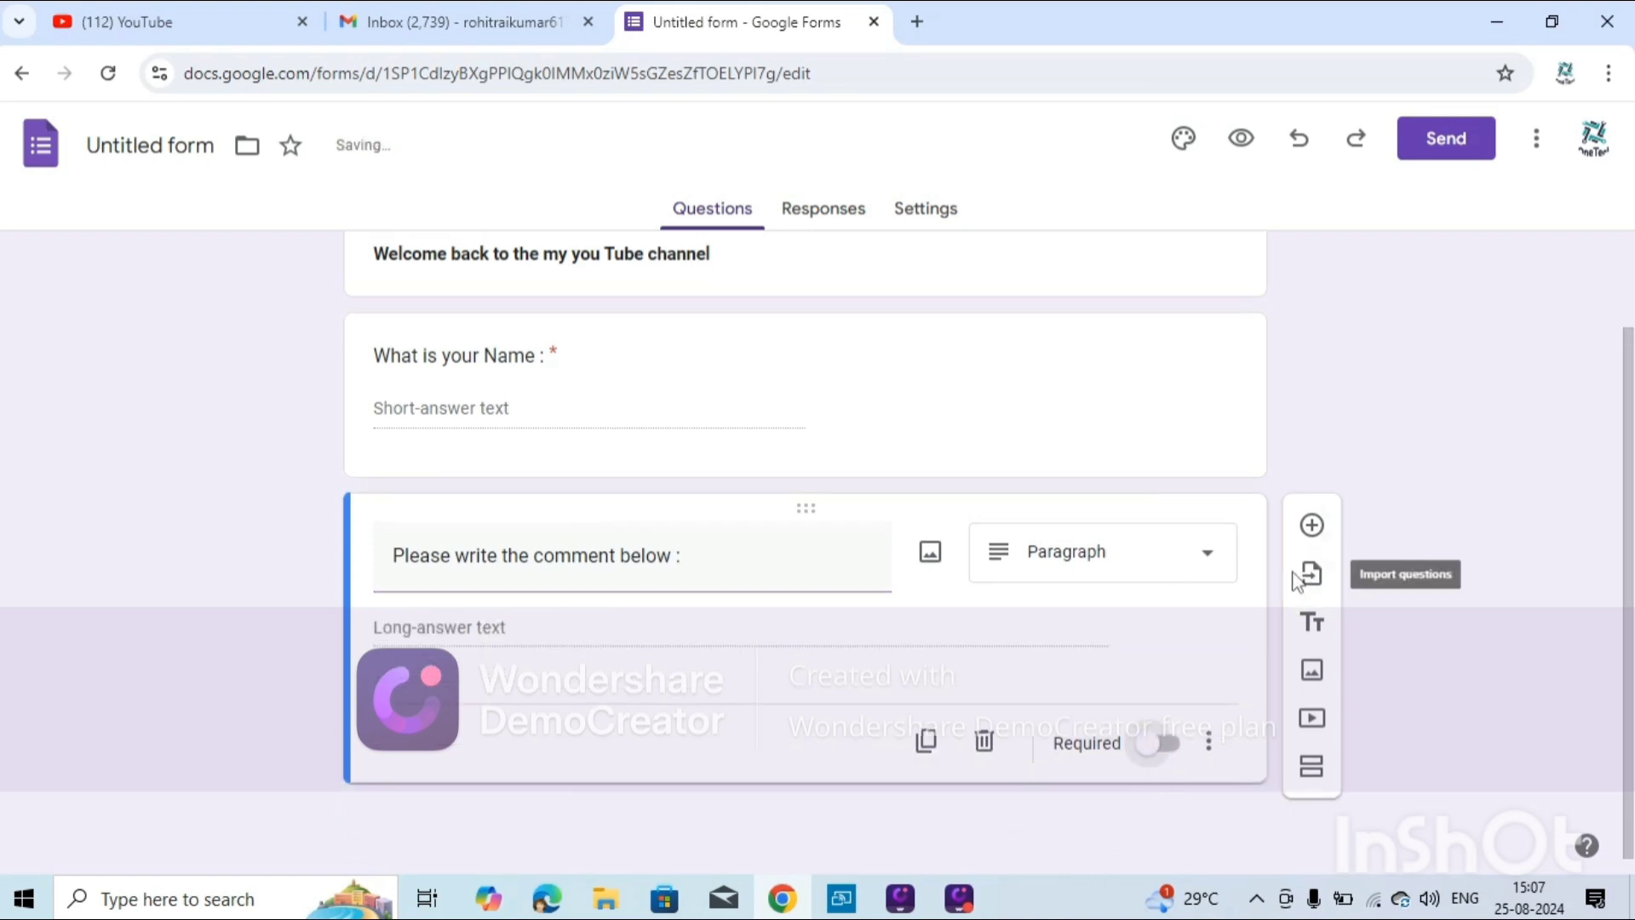
Duplicate the comment question as a required Multiple choice with Options 1–3 and Other.
click(937, 742)
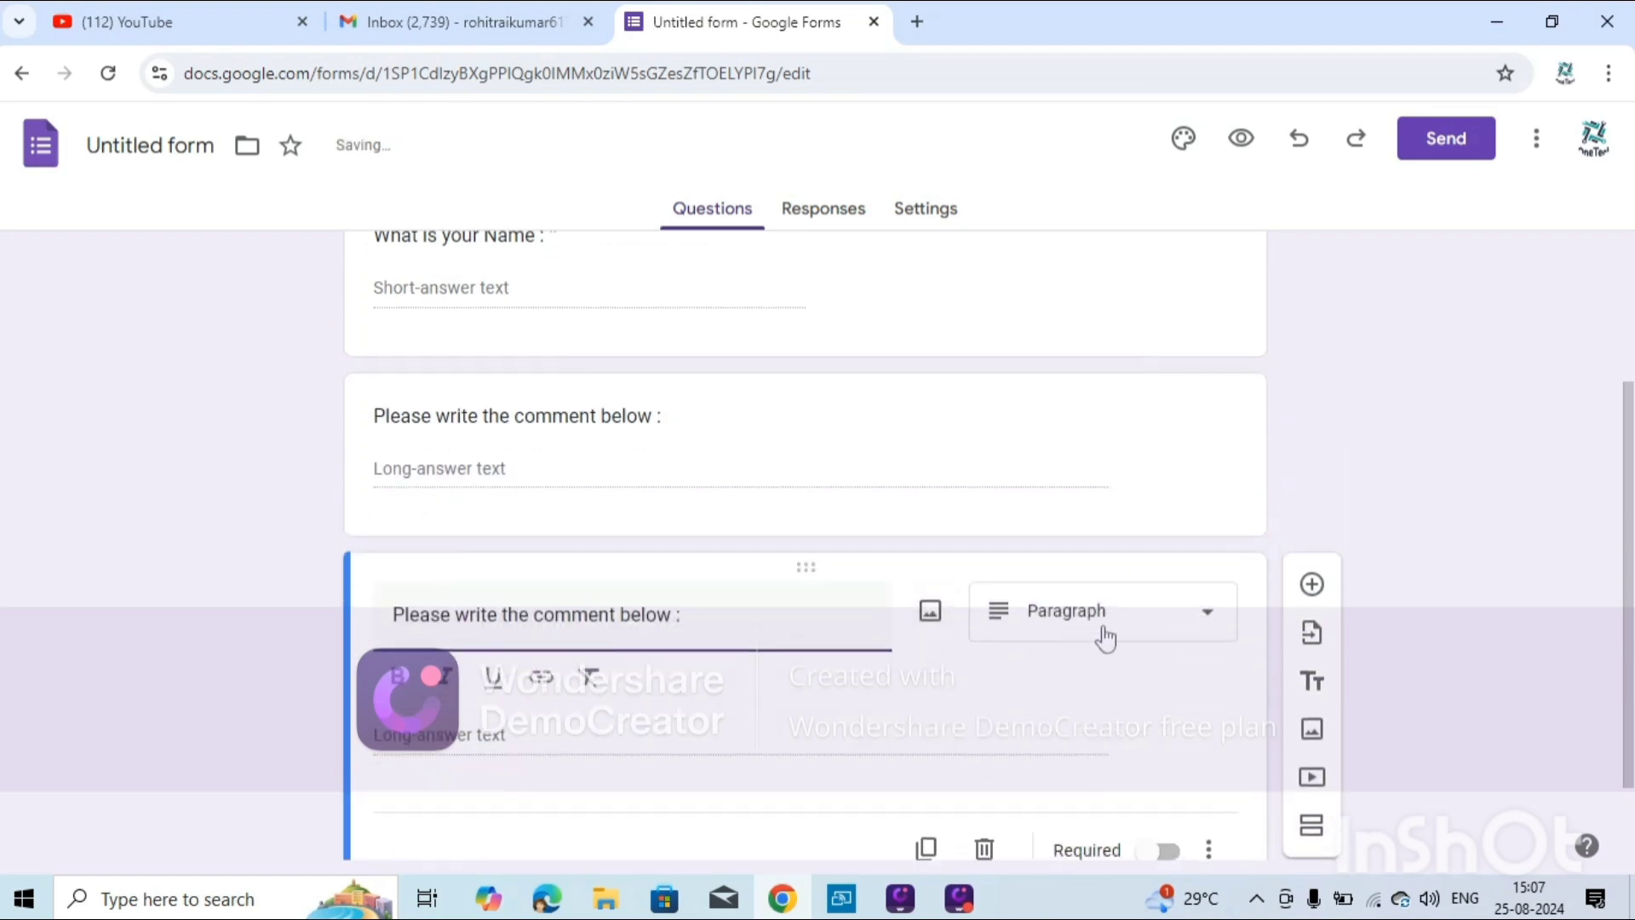
click(1103, 636)
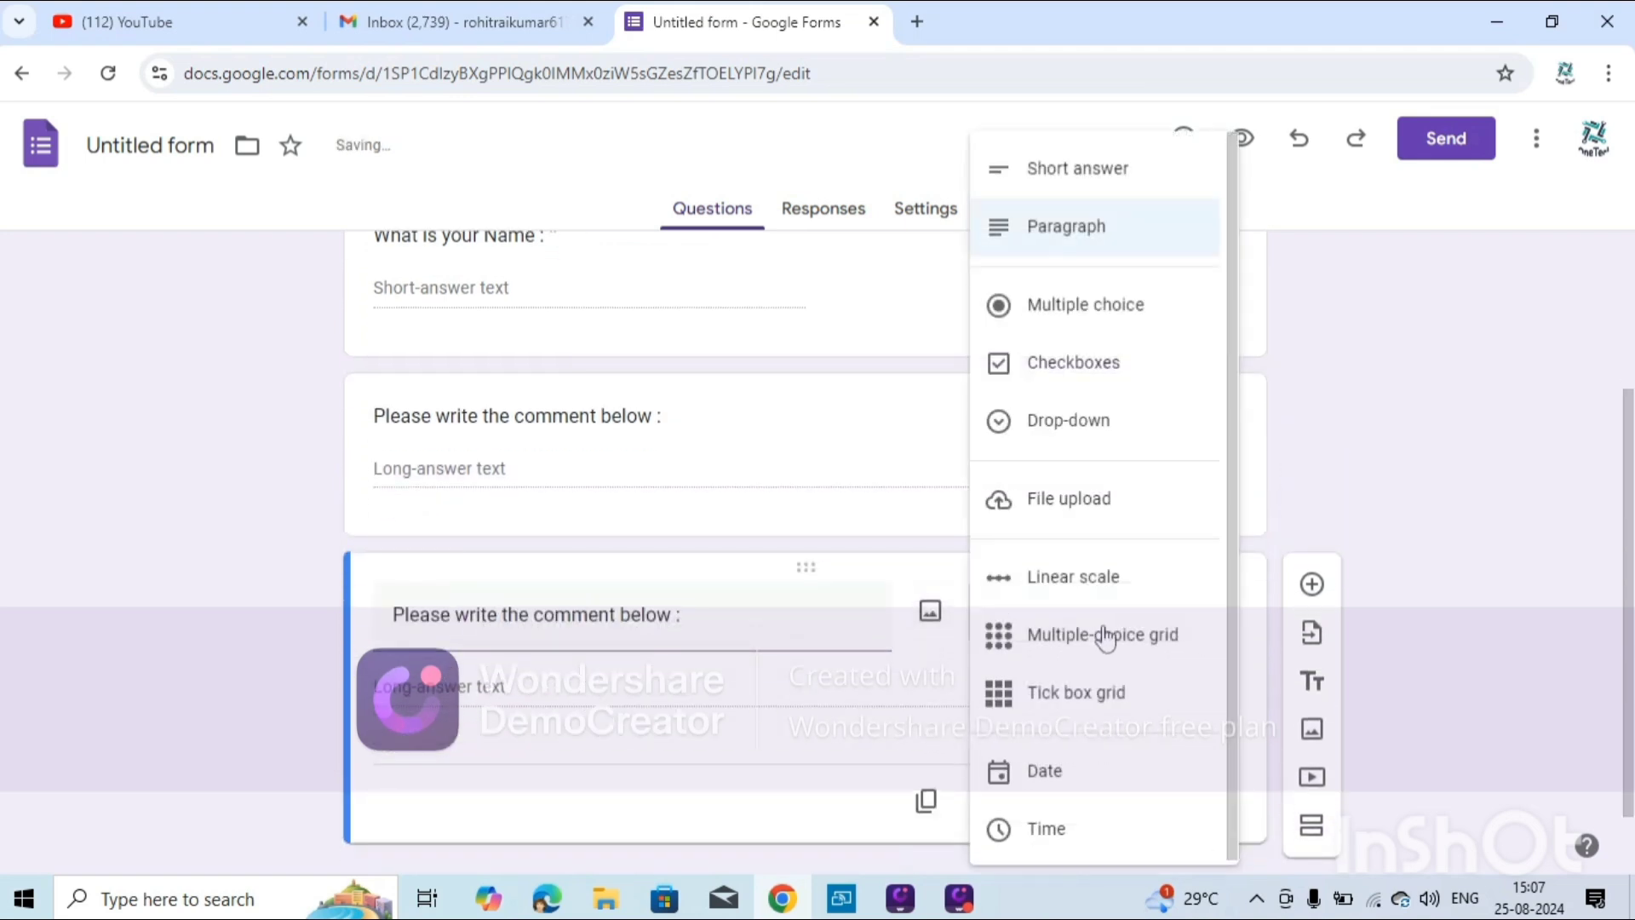
click(1103, 329)
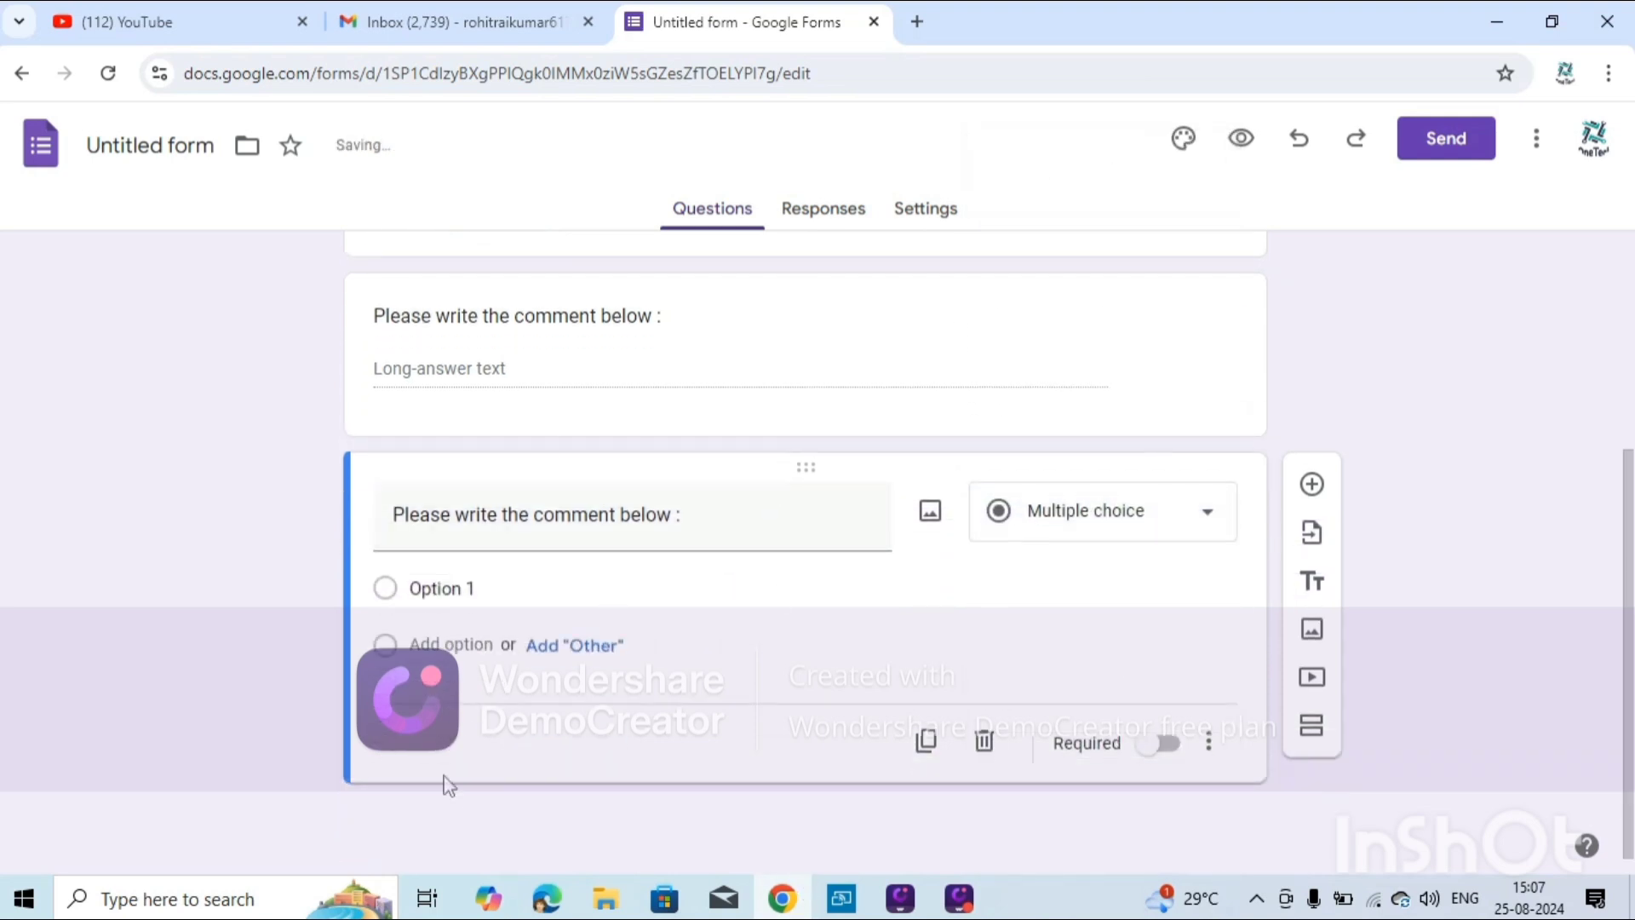
click(566, 644)
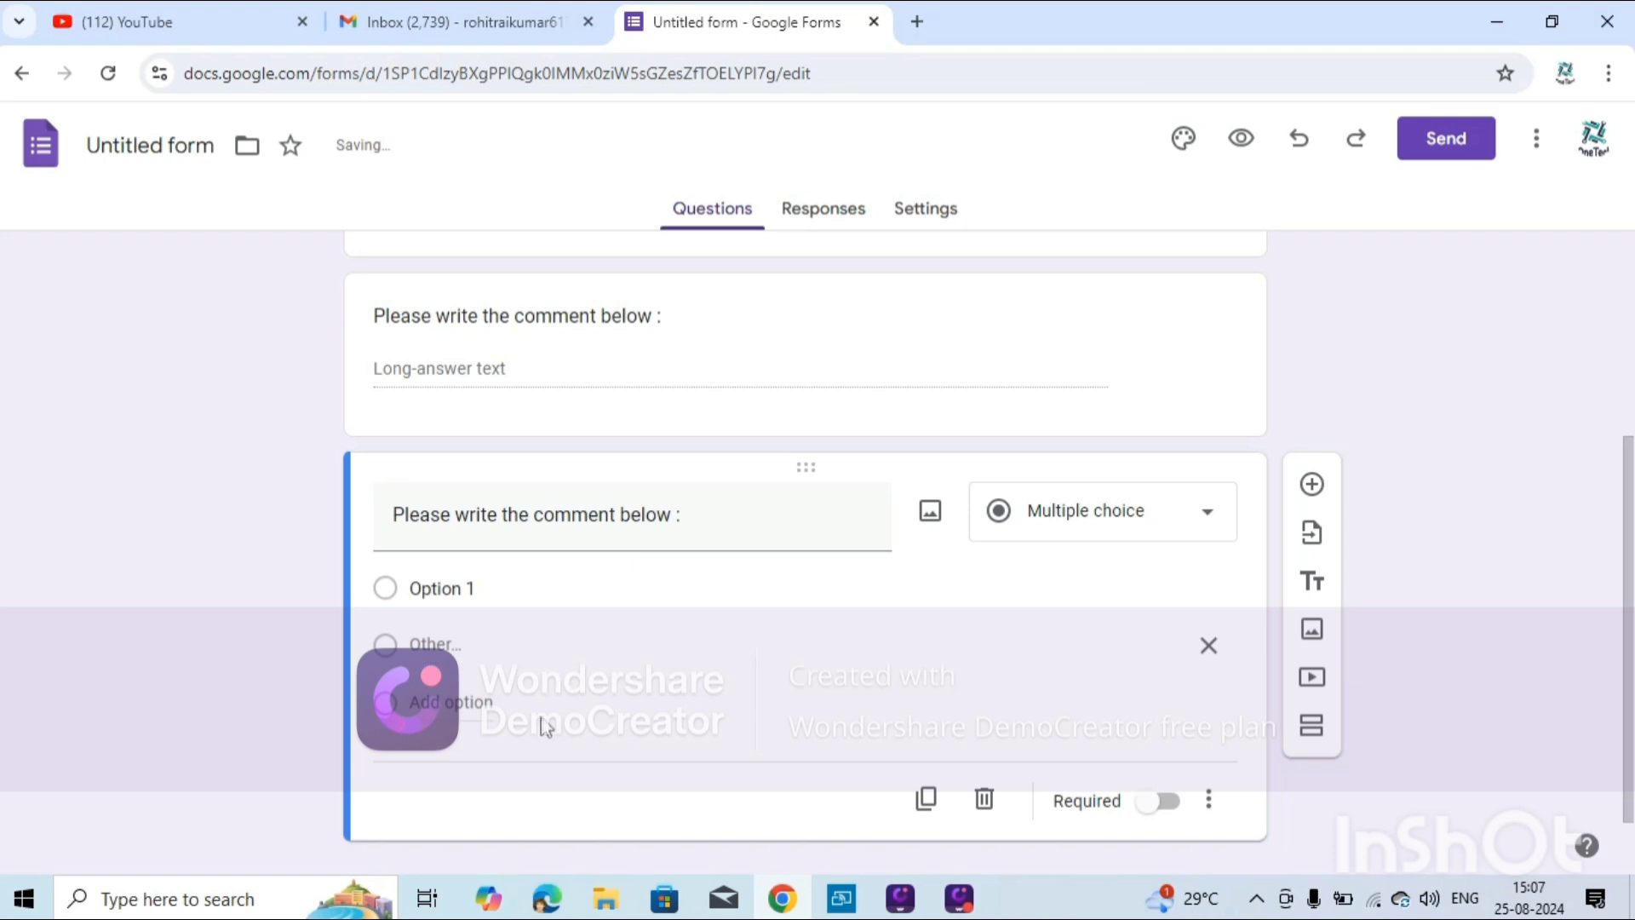
click(443, 705)
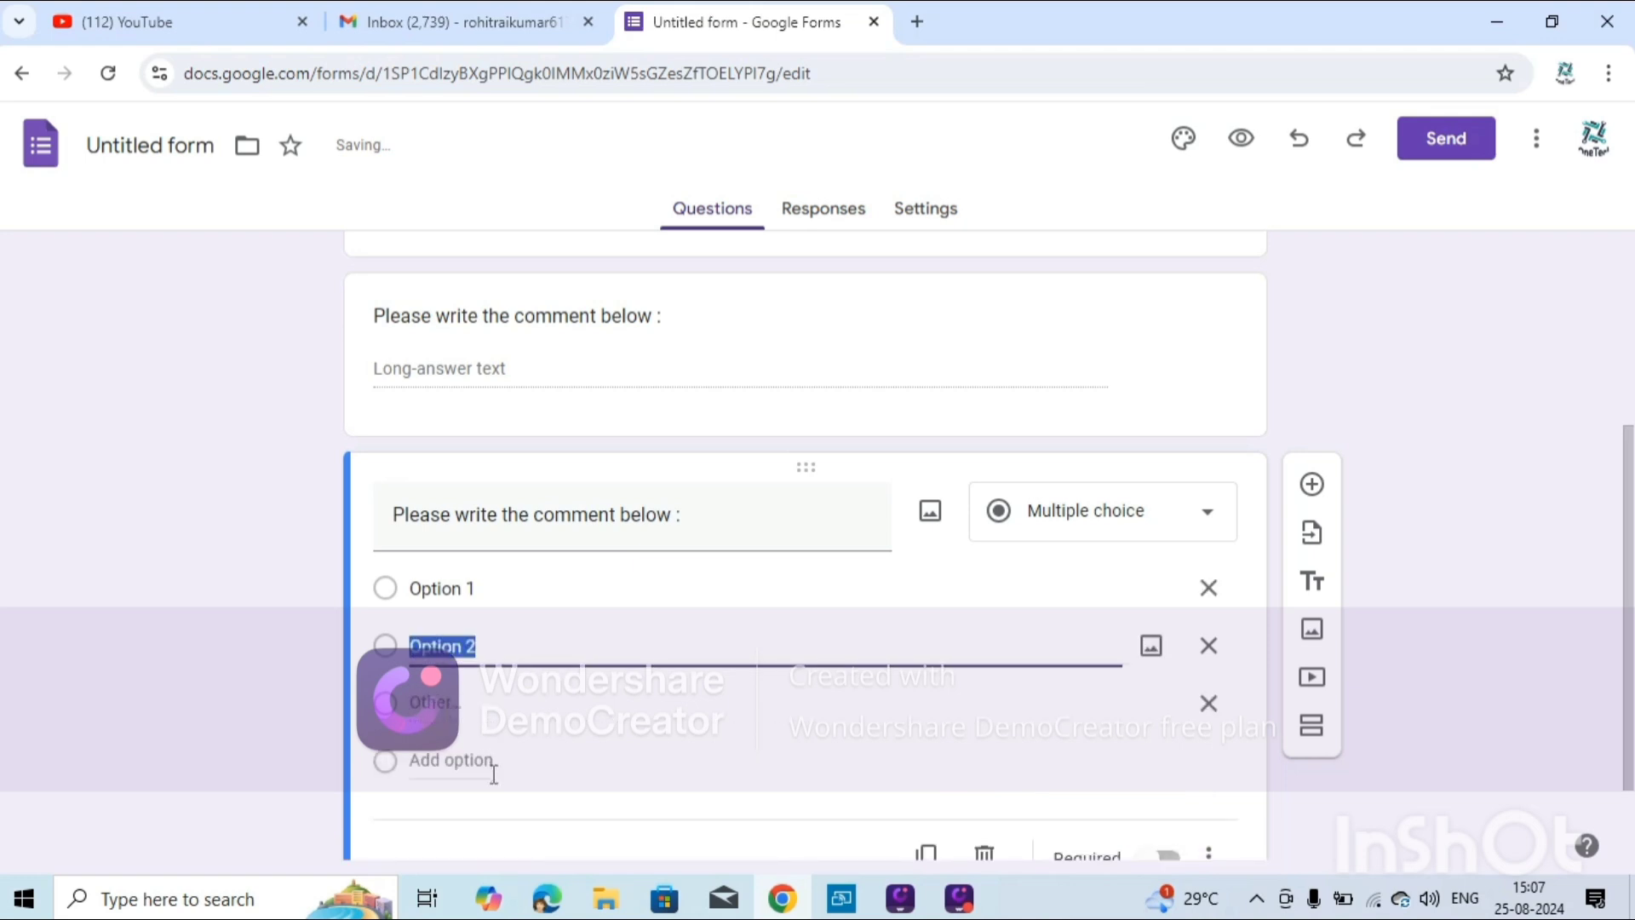
click(472, 757)
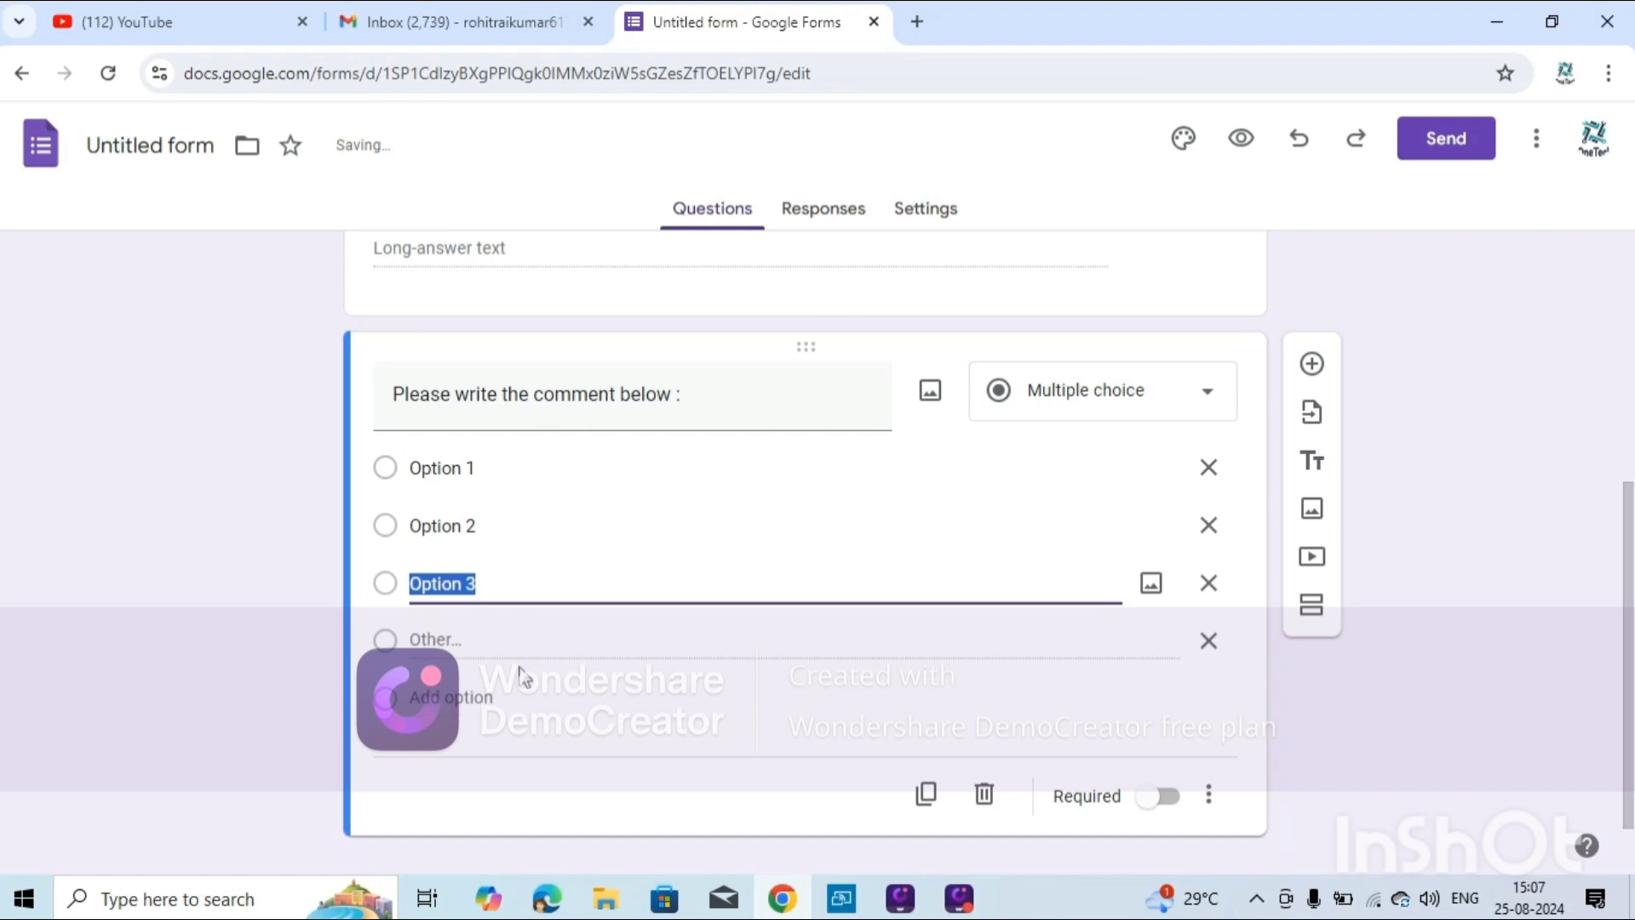
click(516, 639)
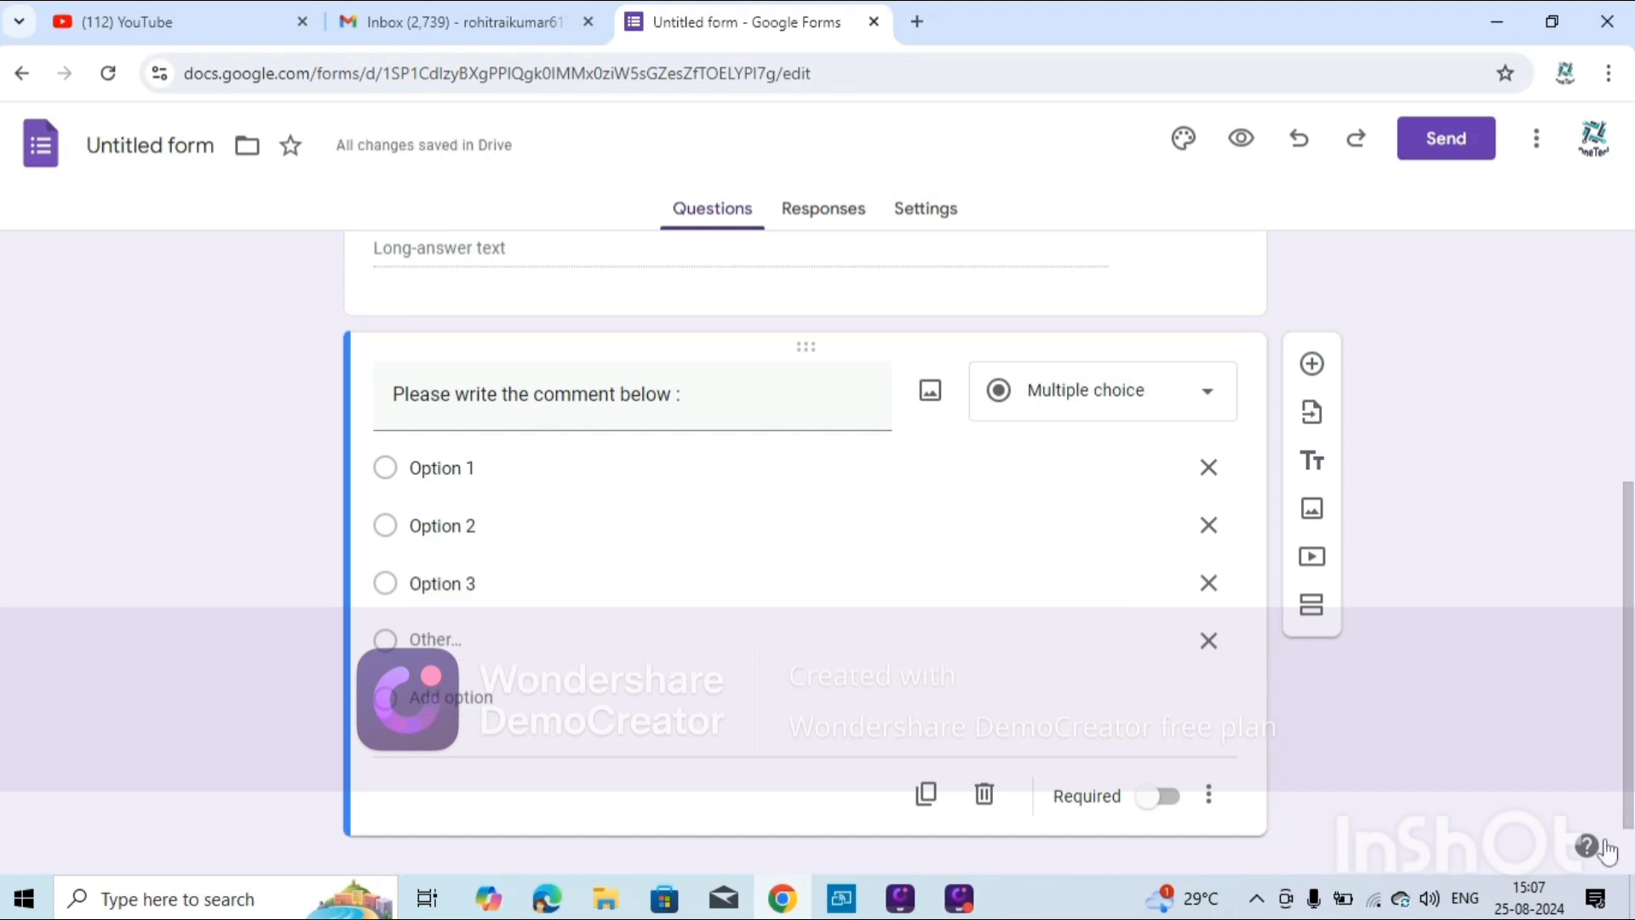
click(1160, 801)
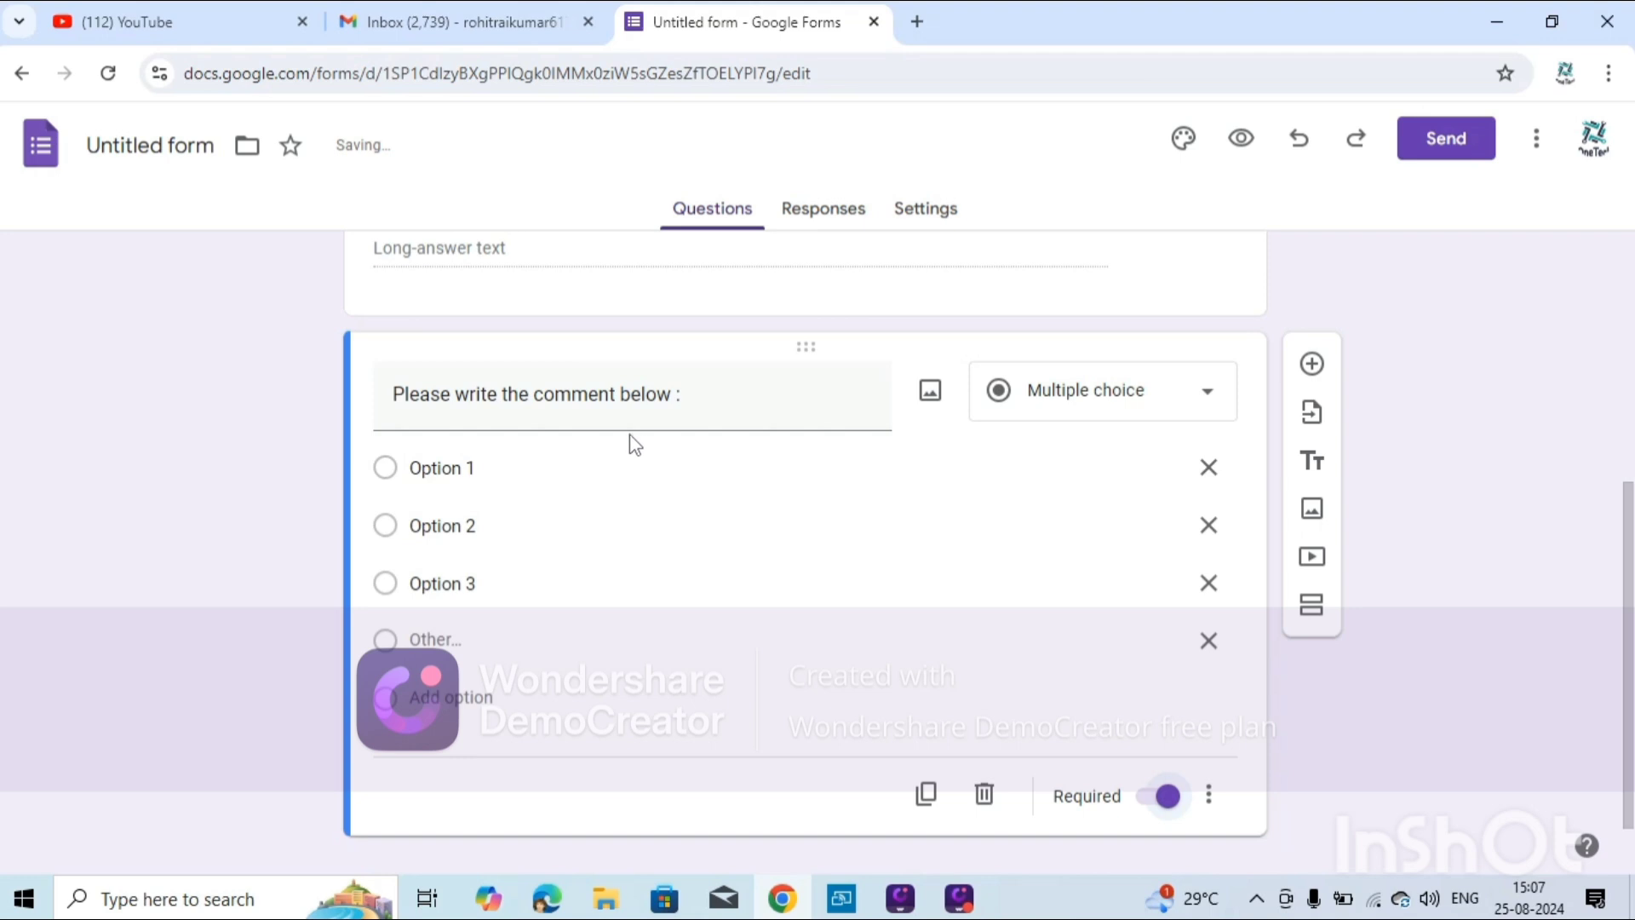
Retitle the multiple-choice question 'Please select the option :'.
triple_click(691, 415)
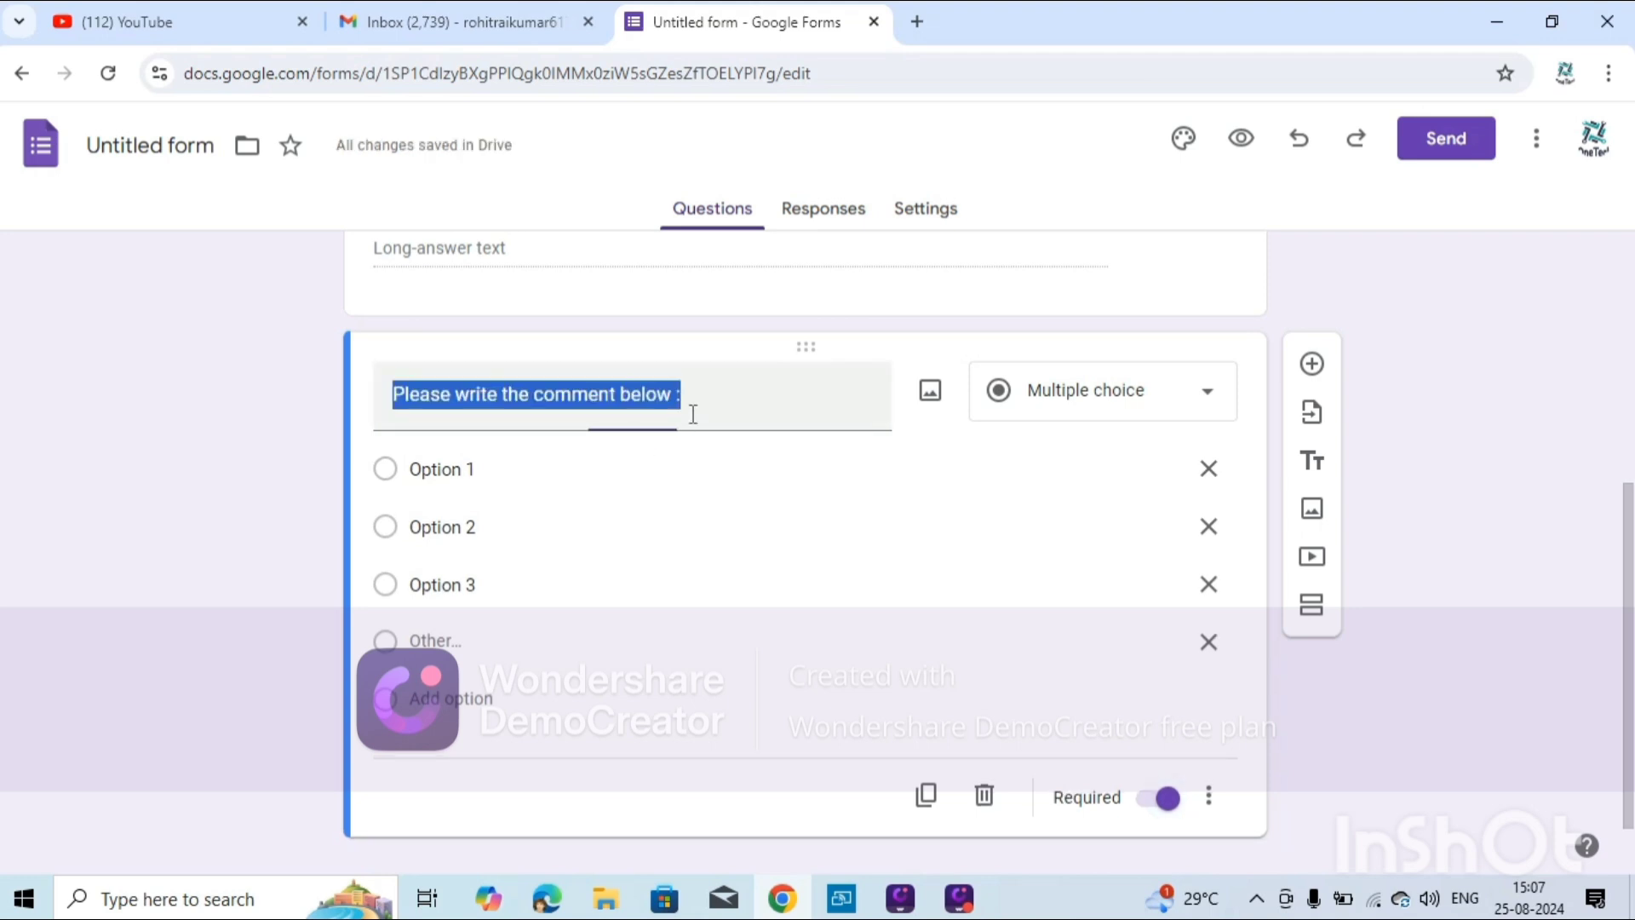
key(BackSpace)
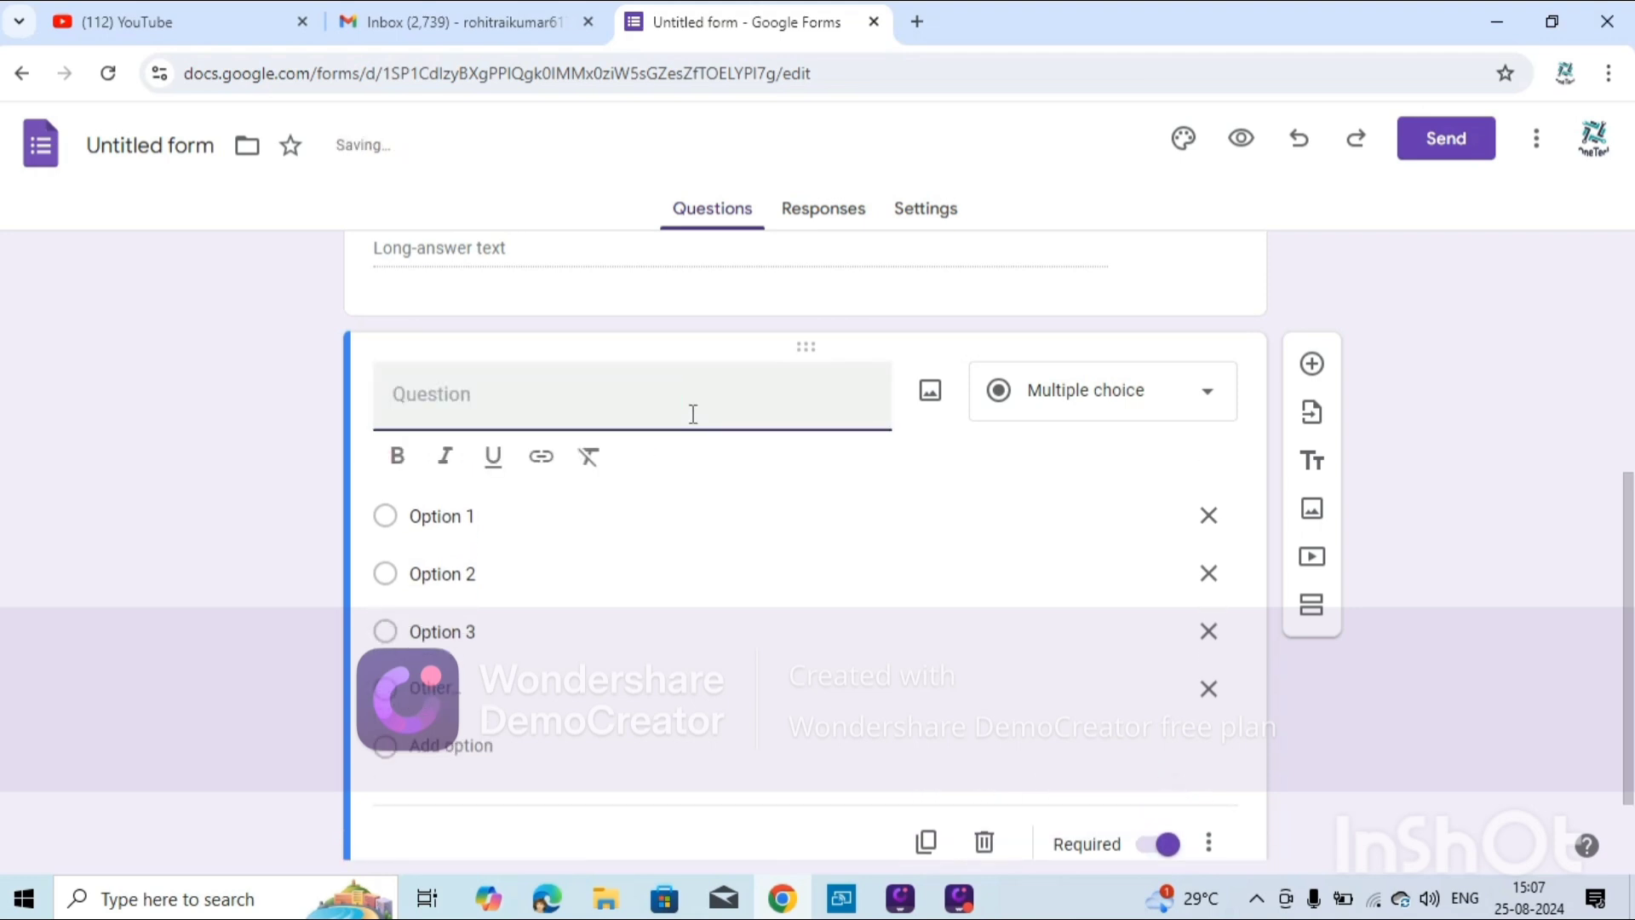
text(Please select)
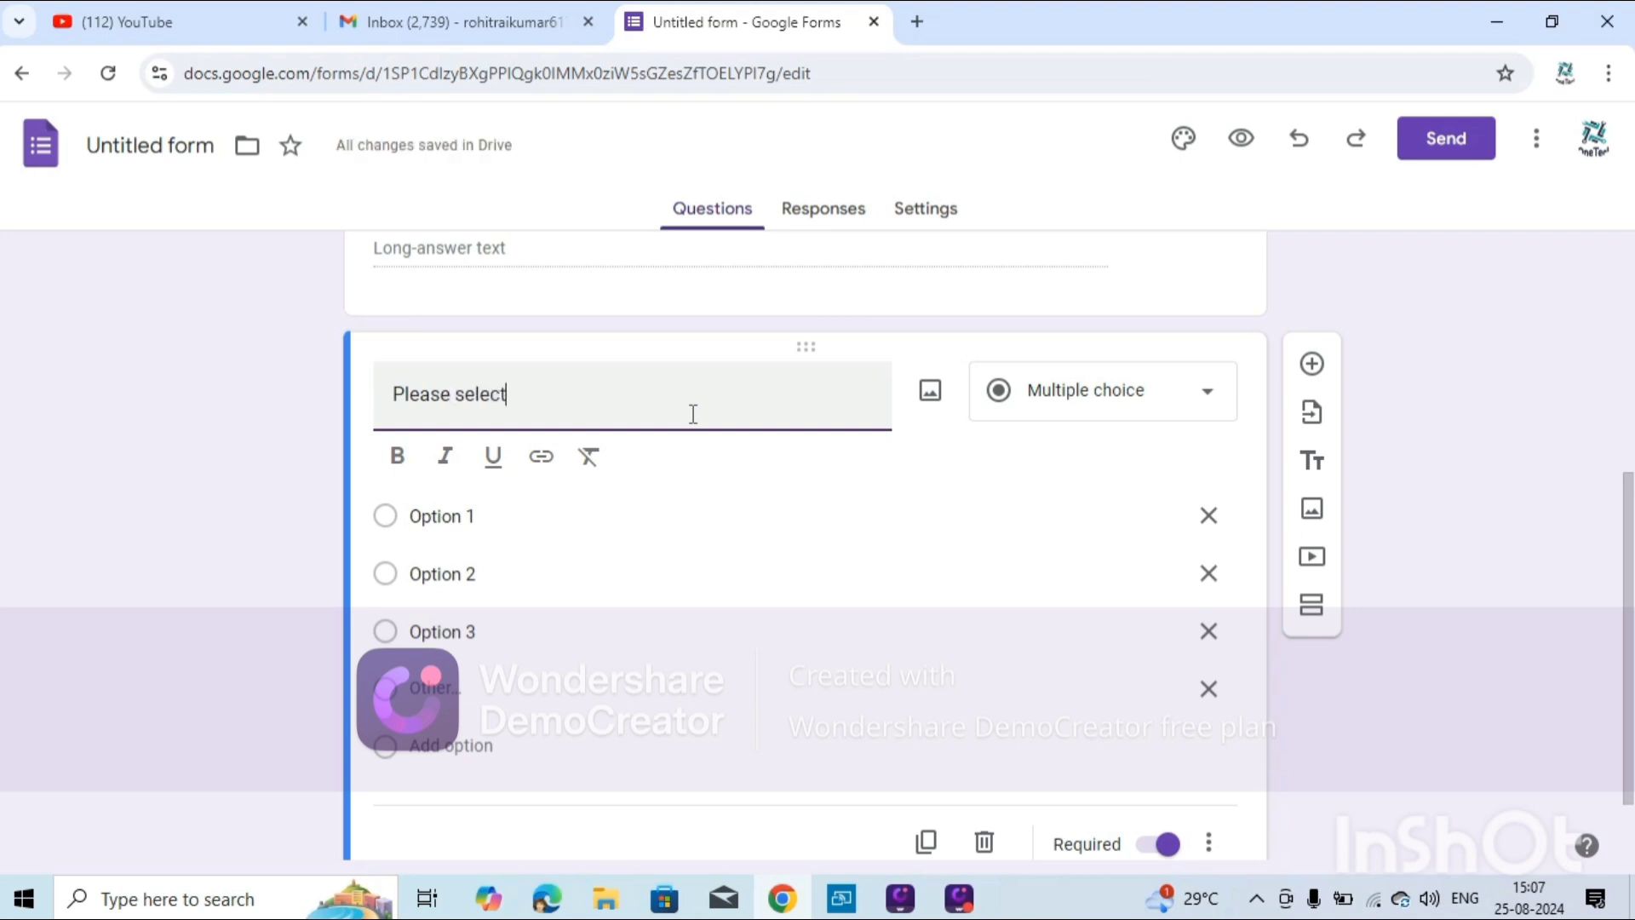
text( the o)
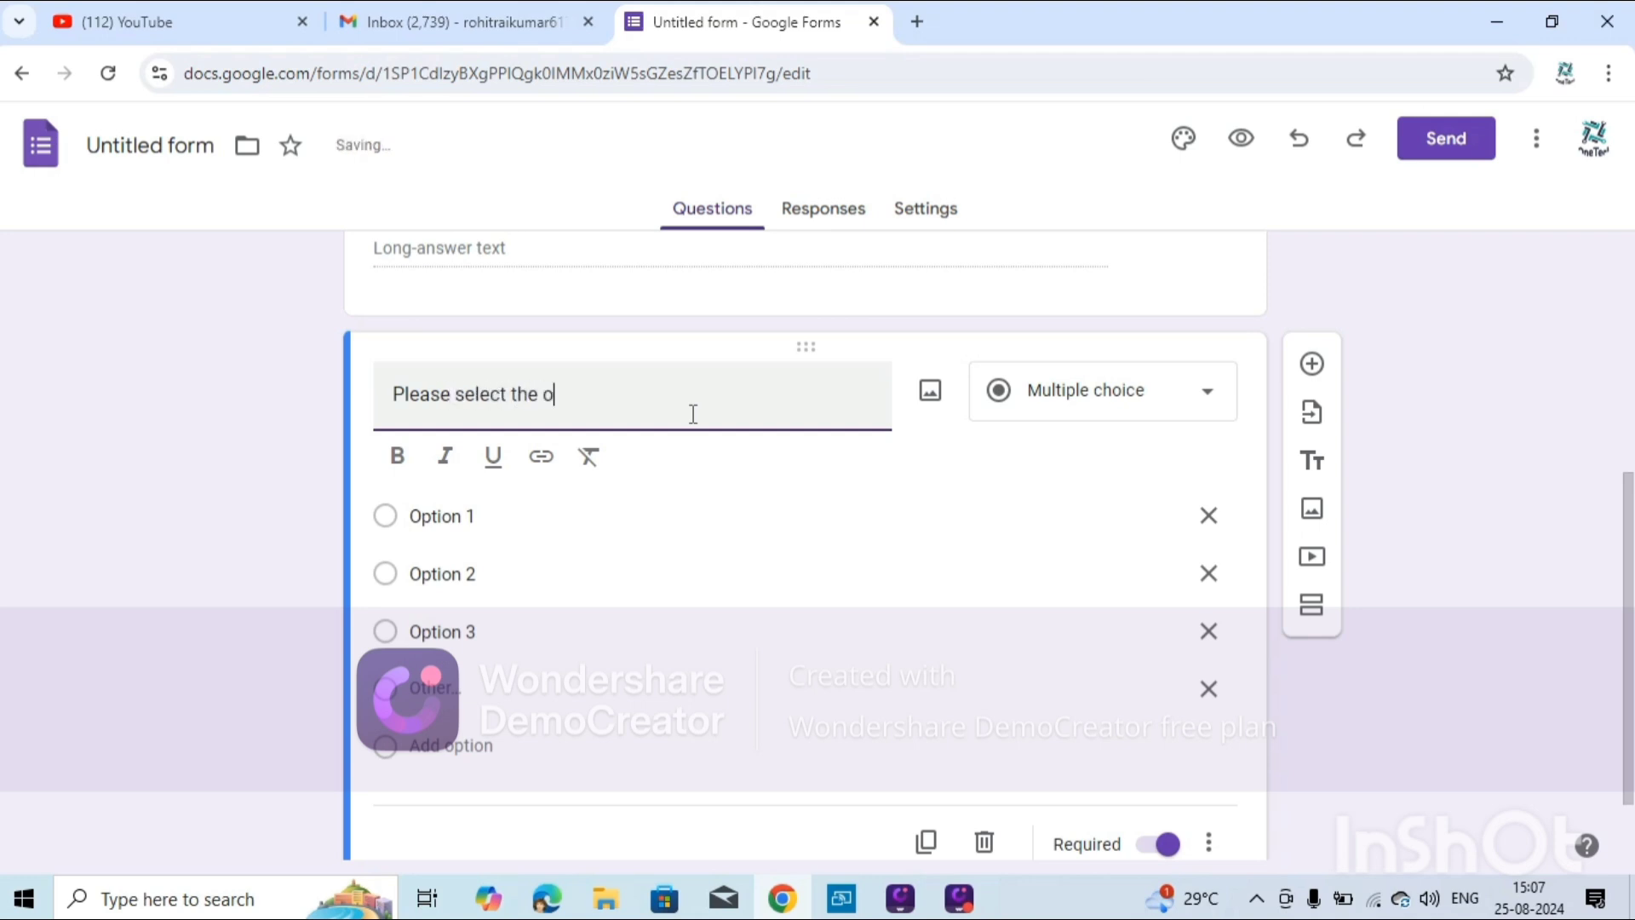
text(ption :)
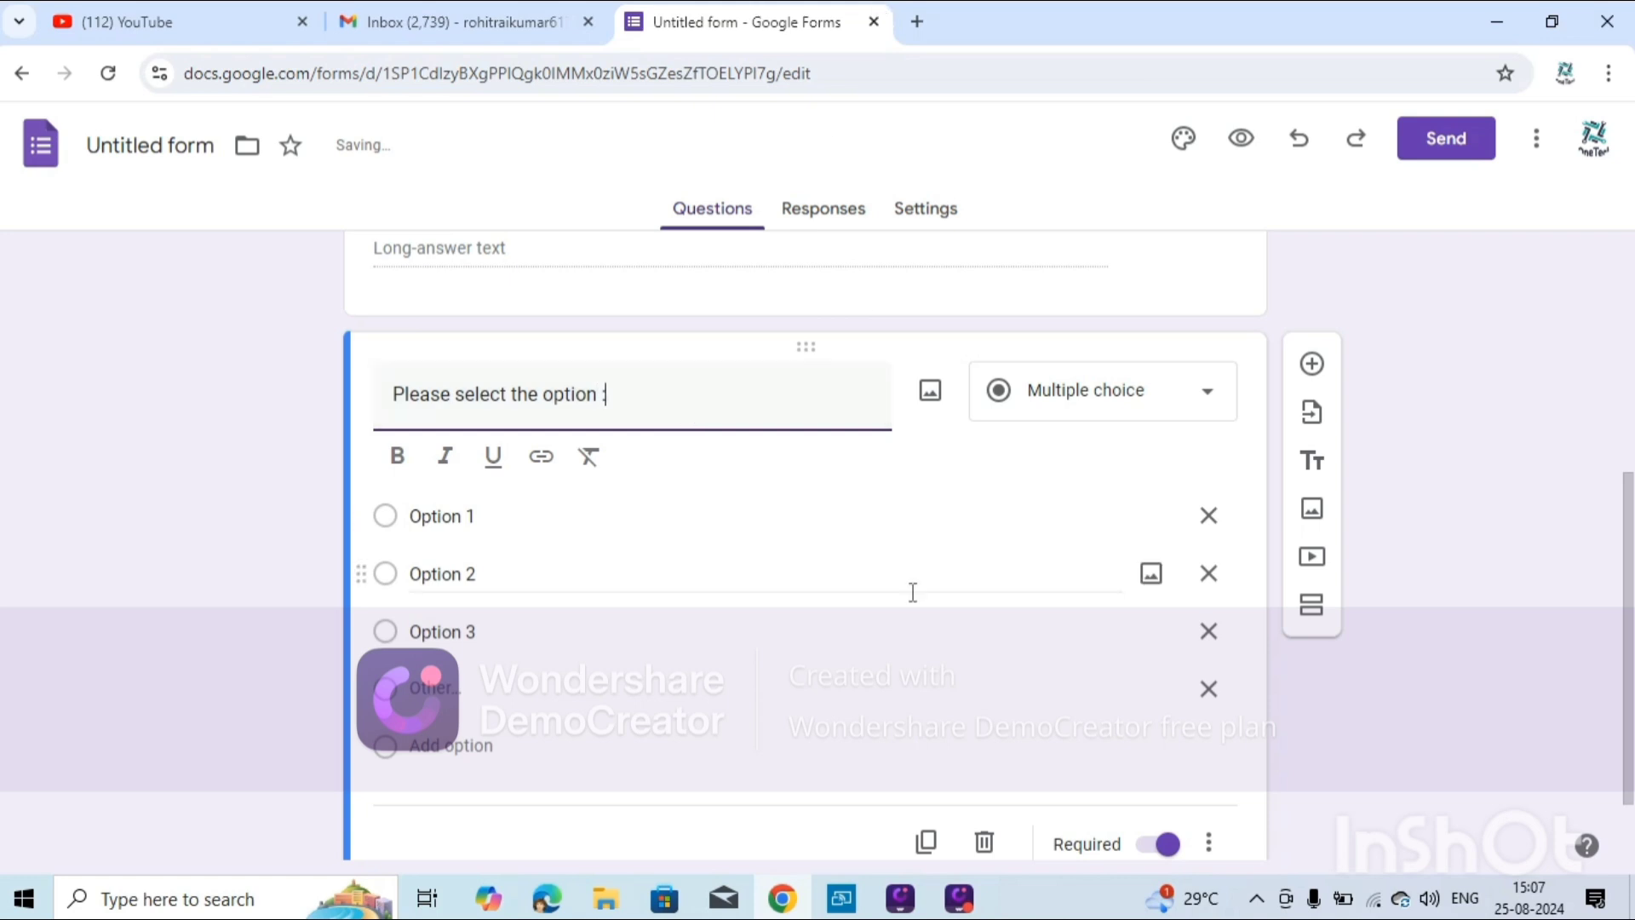
scroll(906, 590, down, 2)
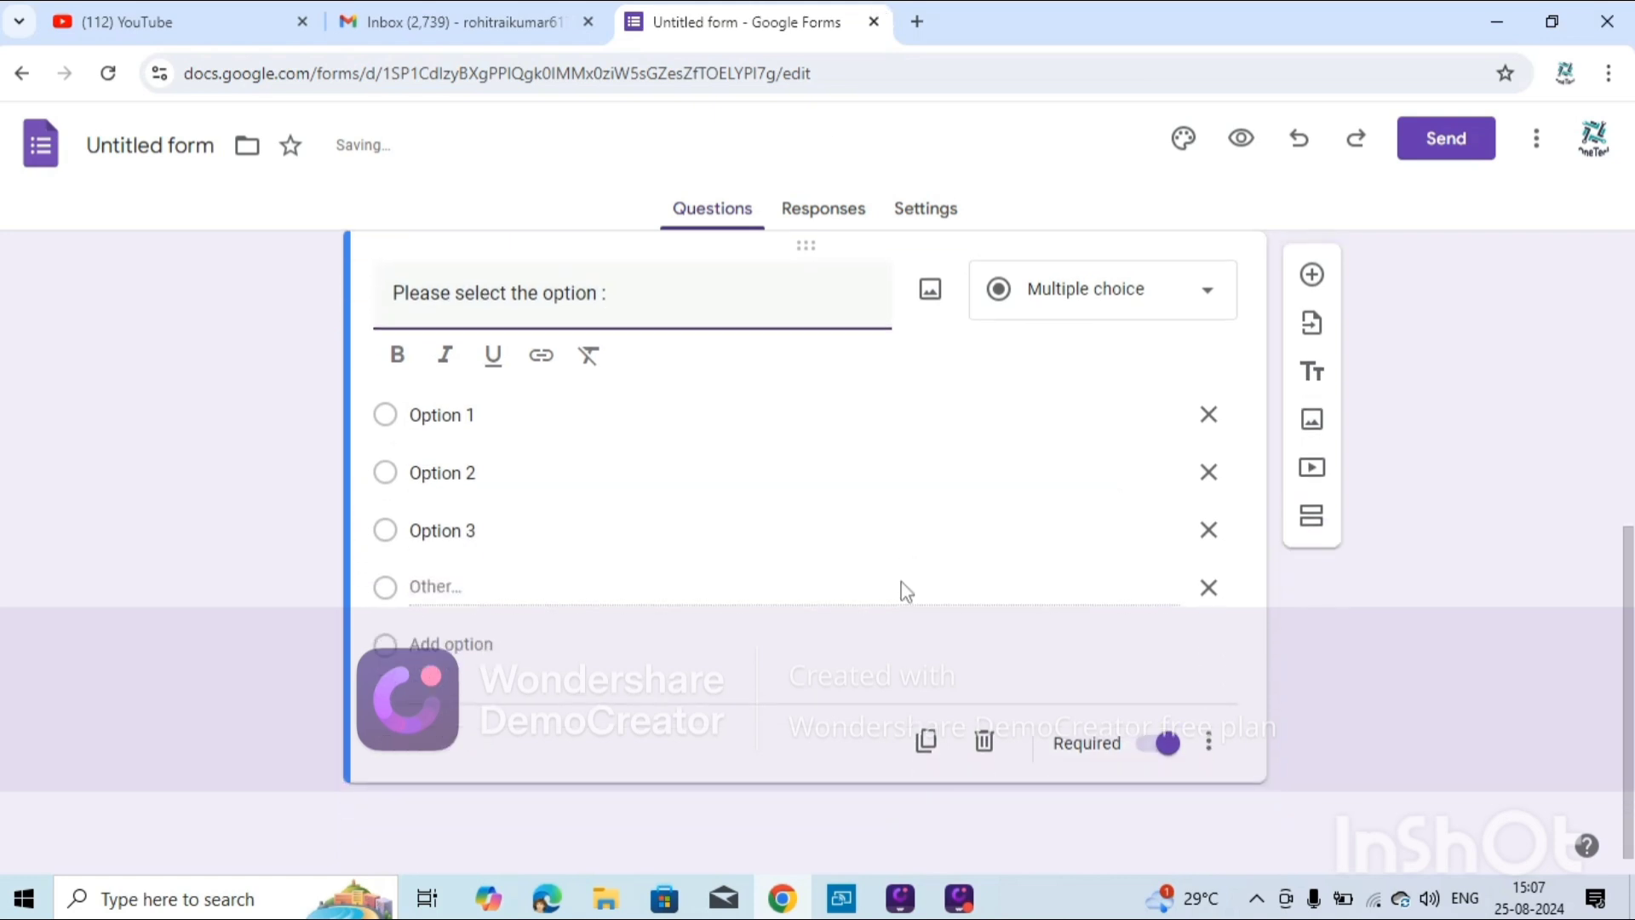
Duplicate it as a required Drop-down titled 'Please select the dropdown value :' with Options 1–3.
click(927, 743)
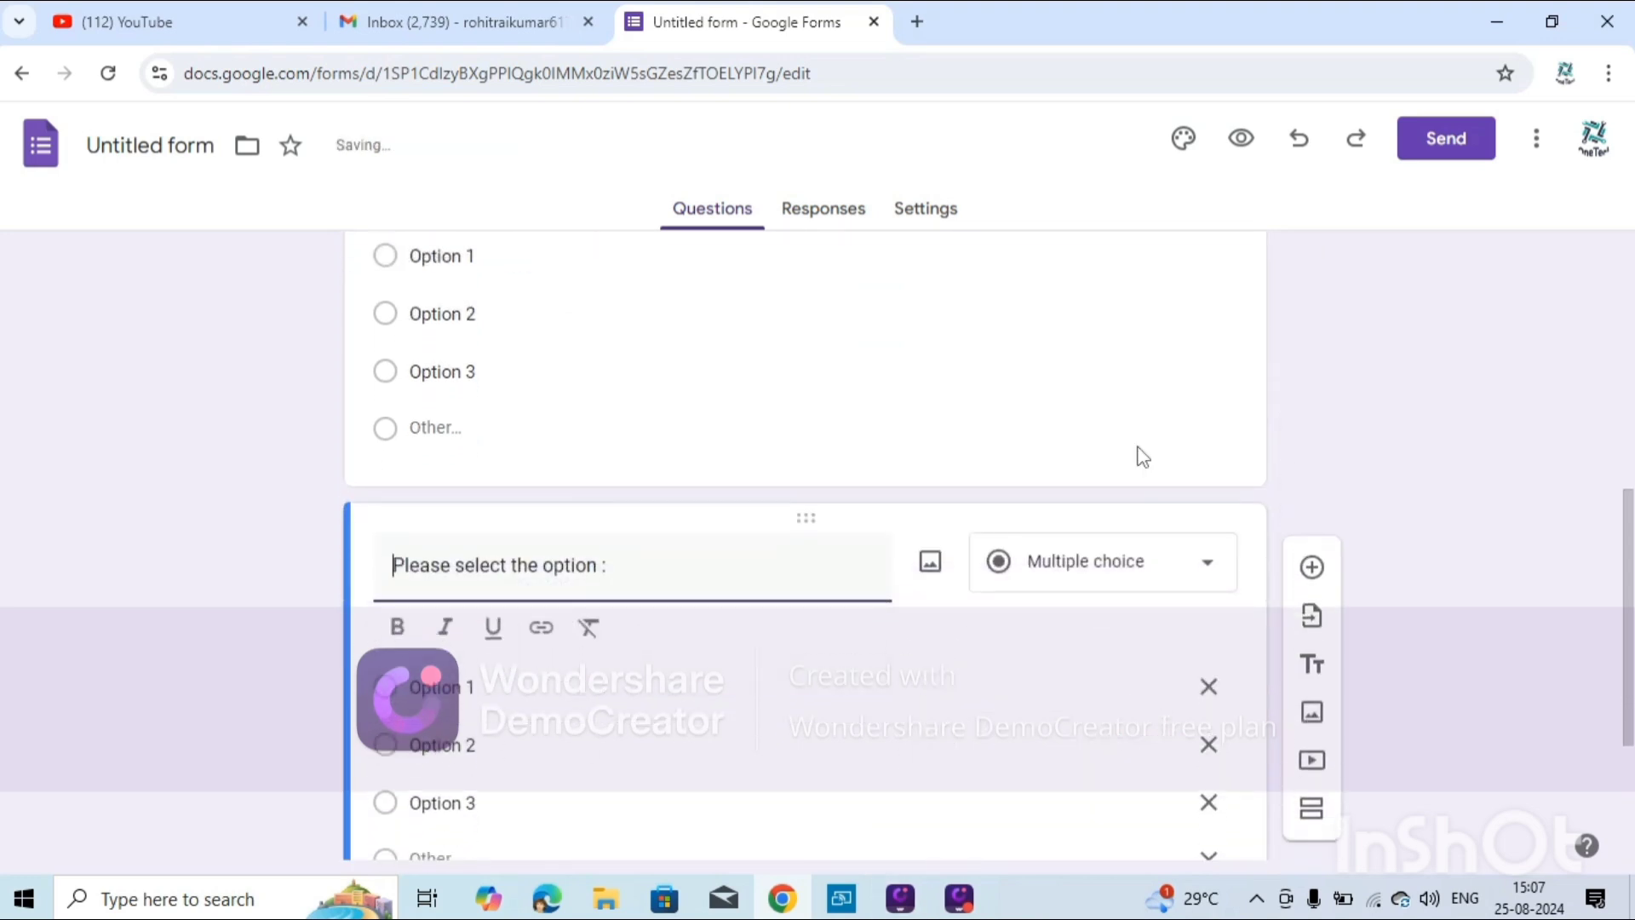
click(1141, 571)
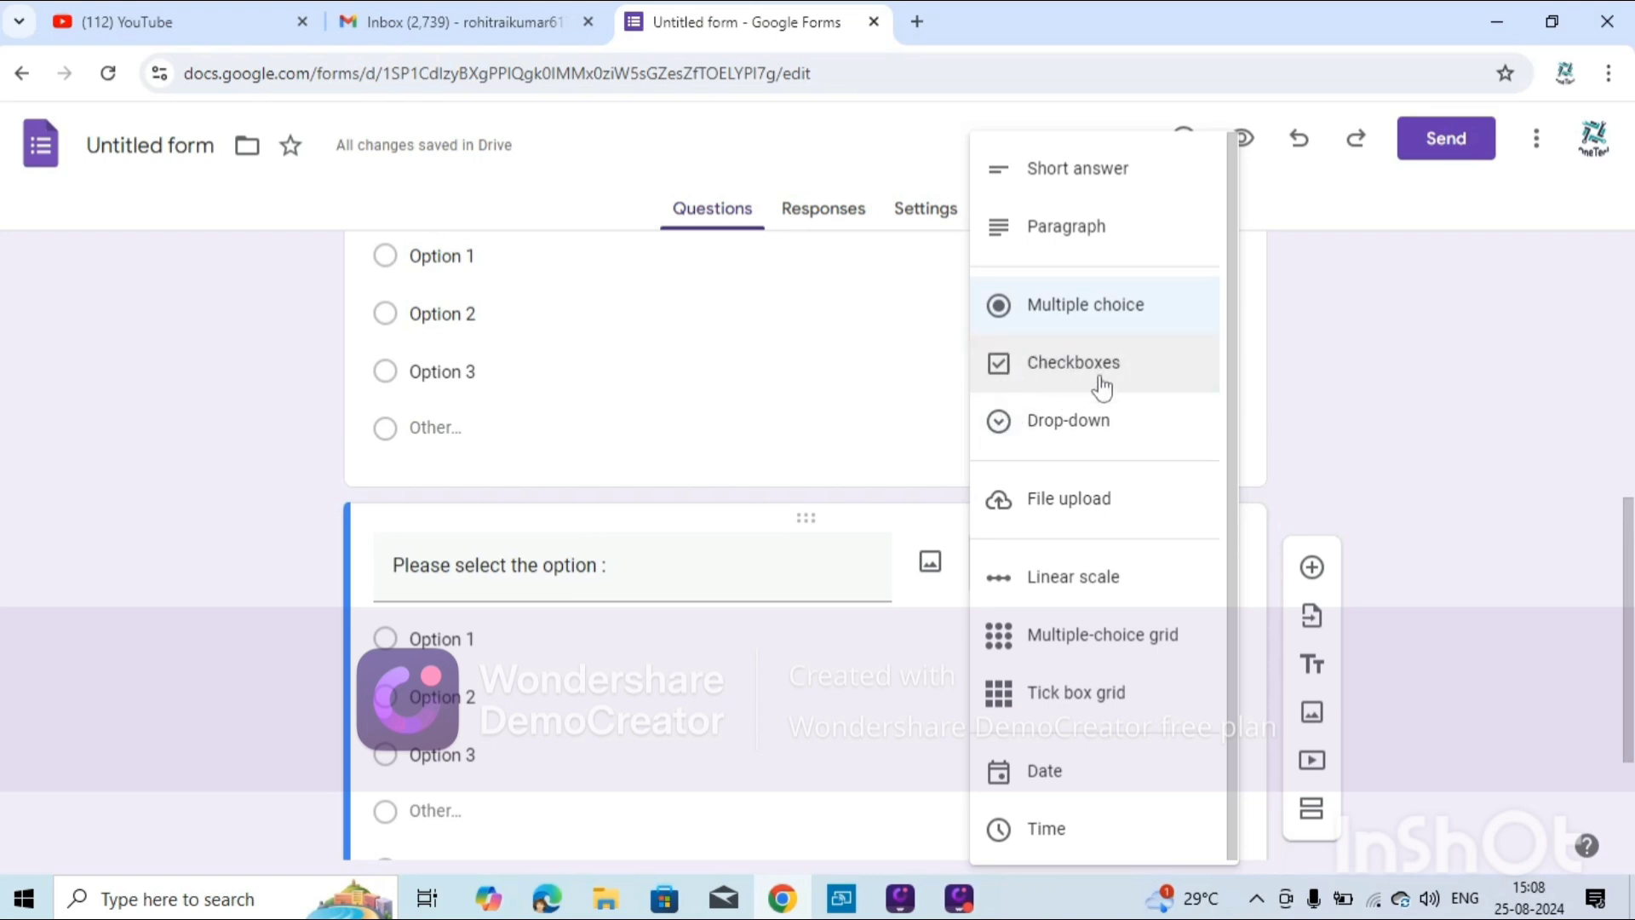
click(1062, 438)
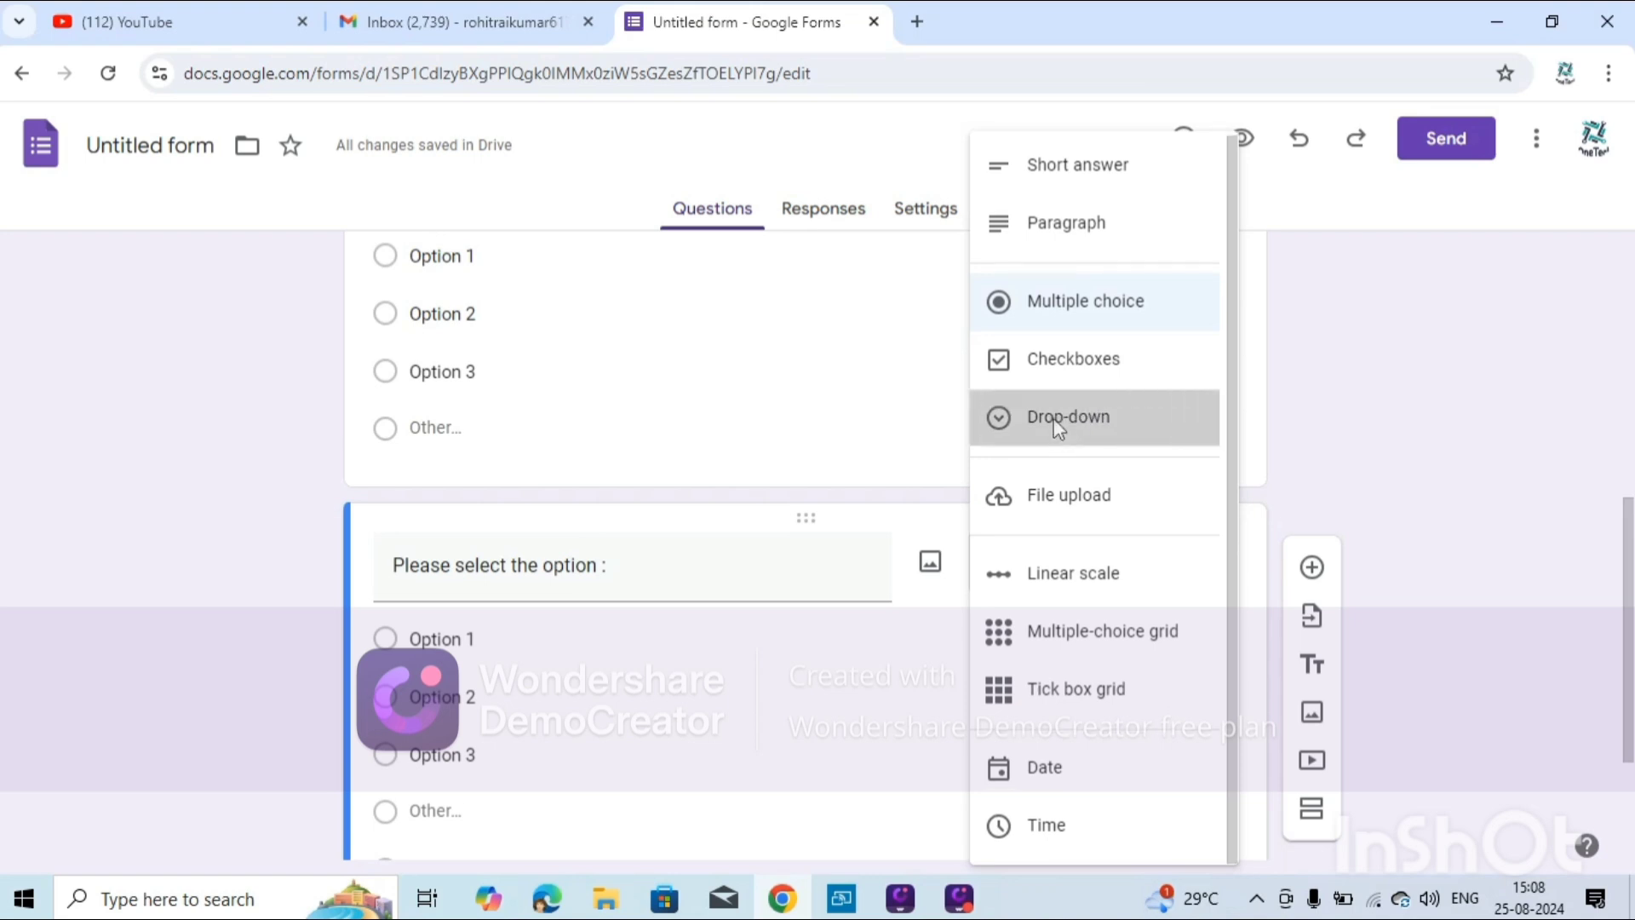
triple_click(610, 585)
click(610, 581)
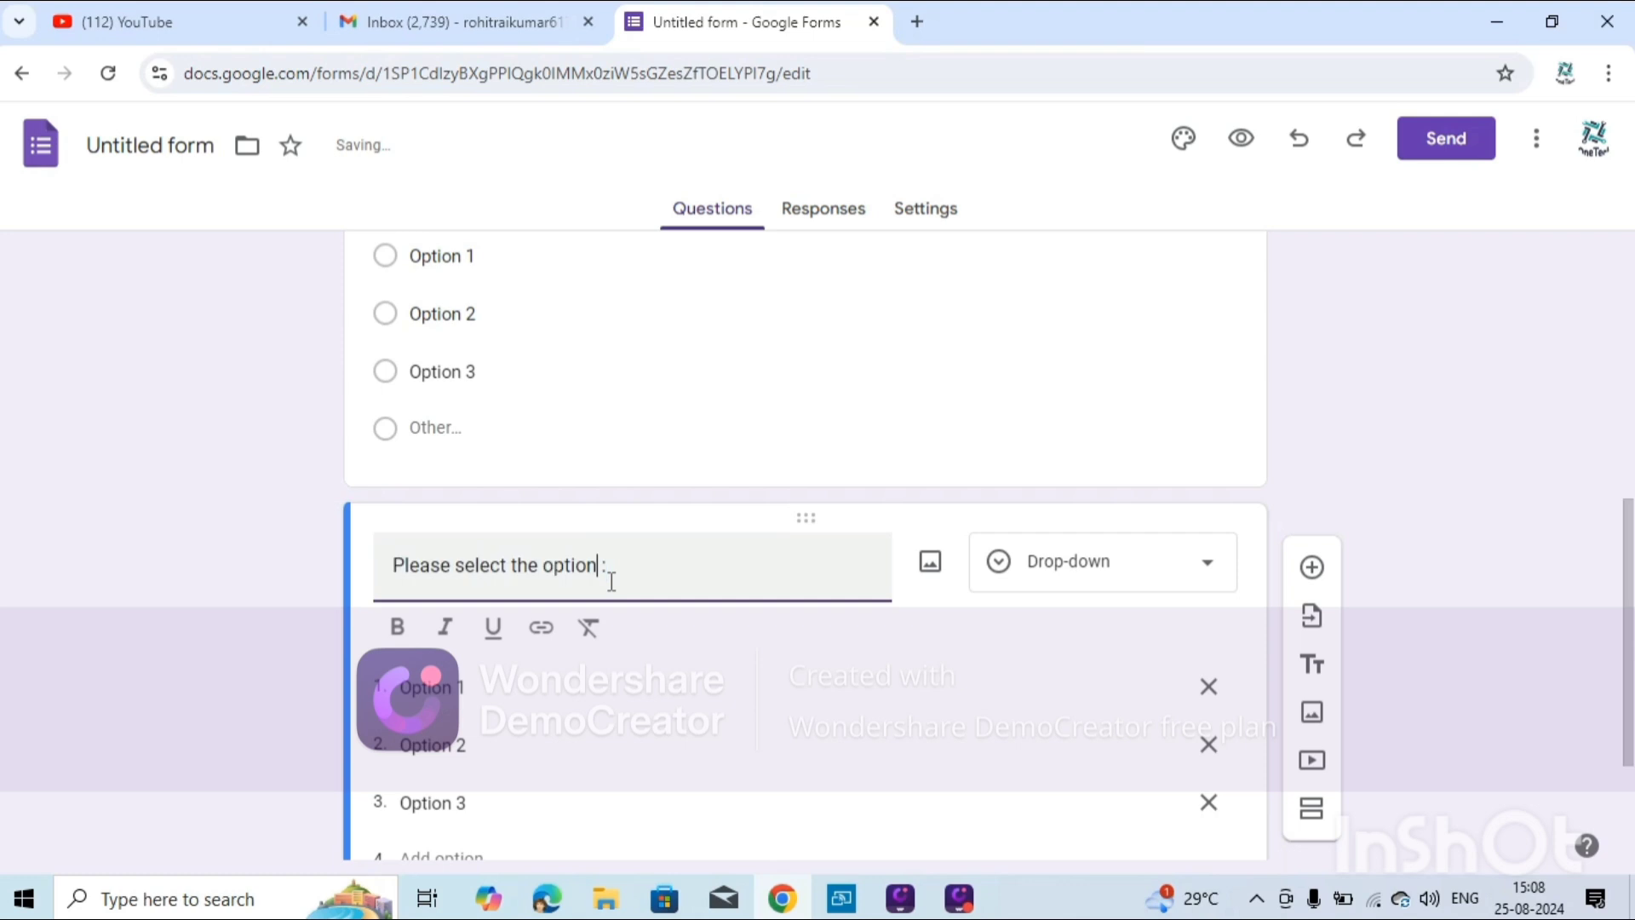
triple_click(612, 582)
key(BackSpace)
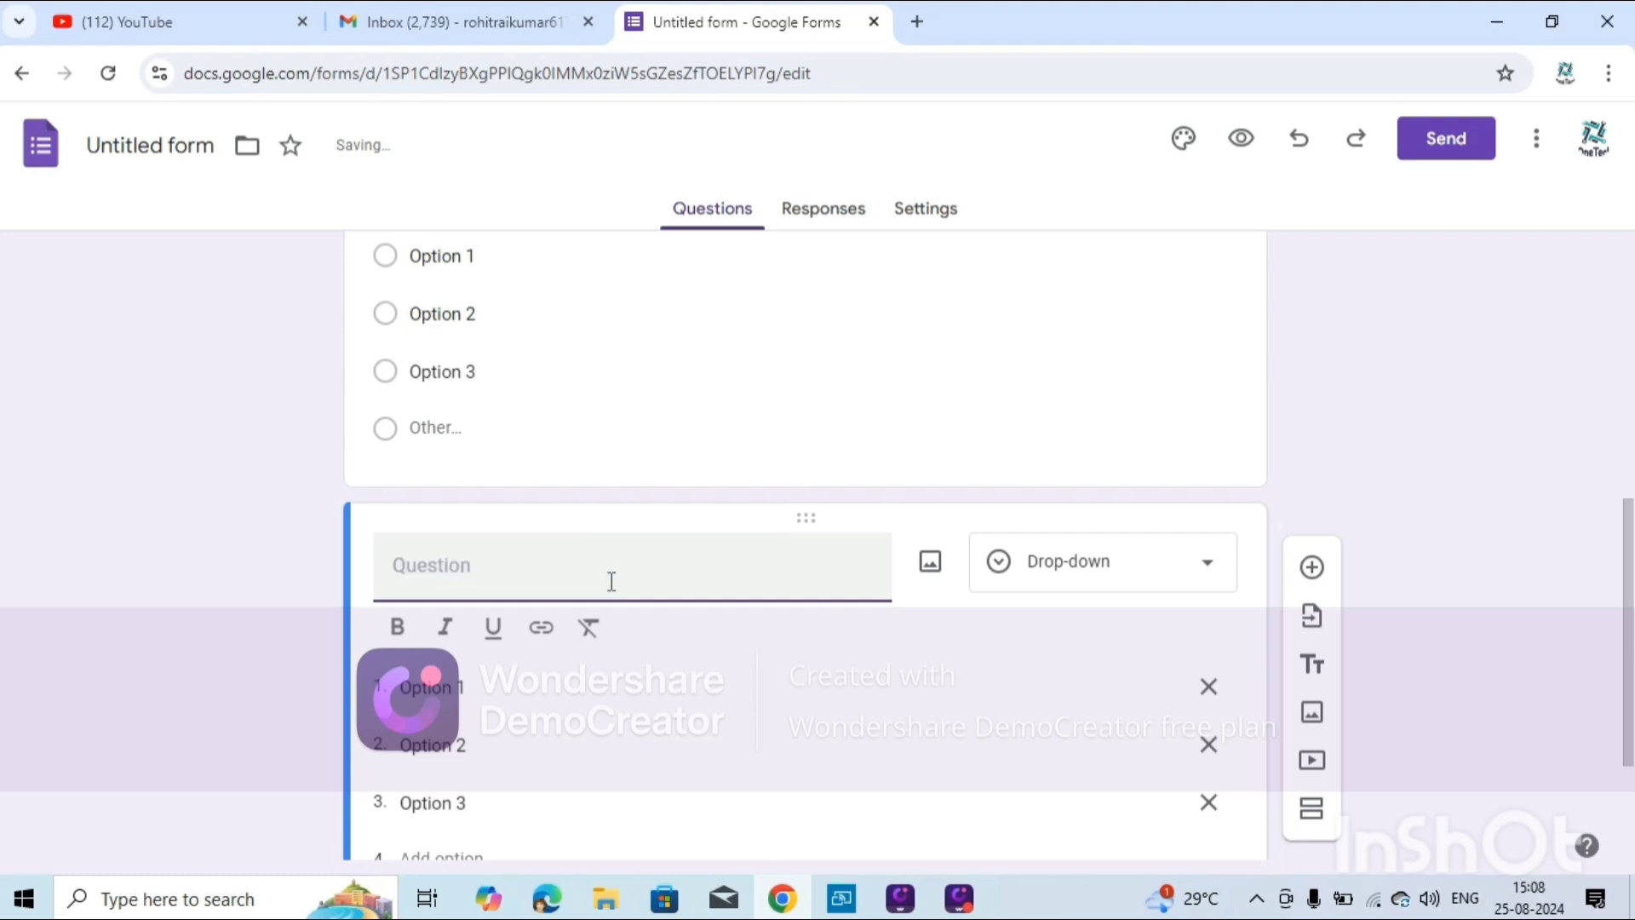
text(Please select the )
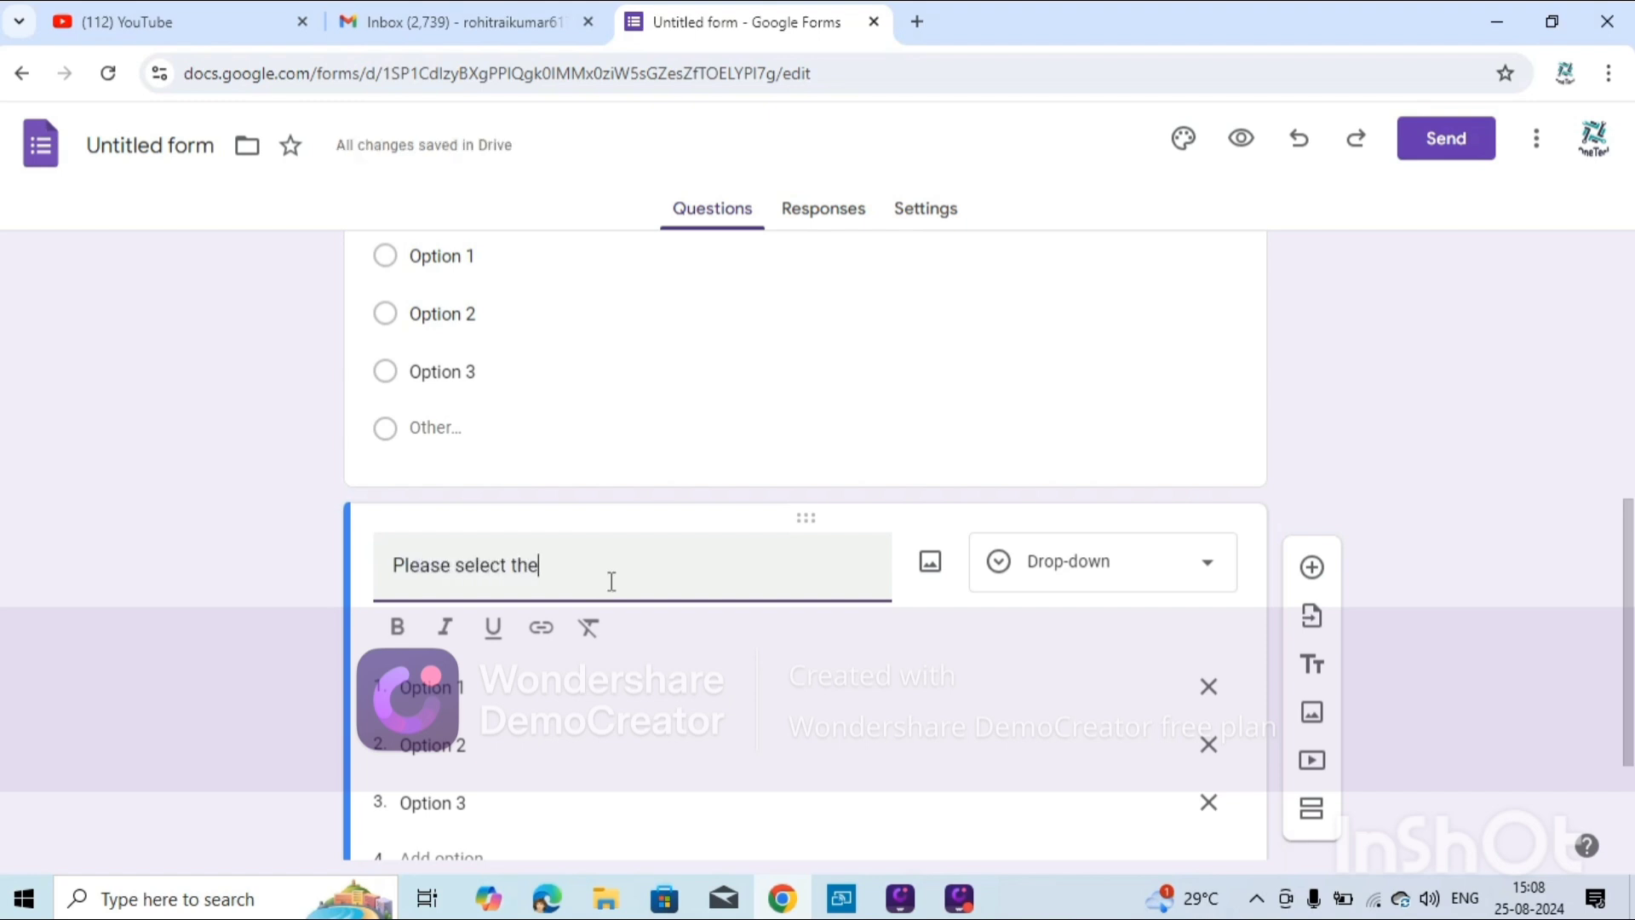
text(dr)
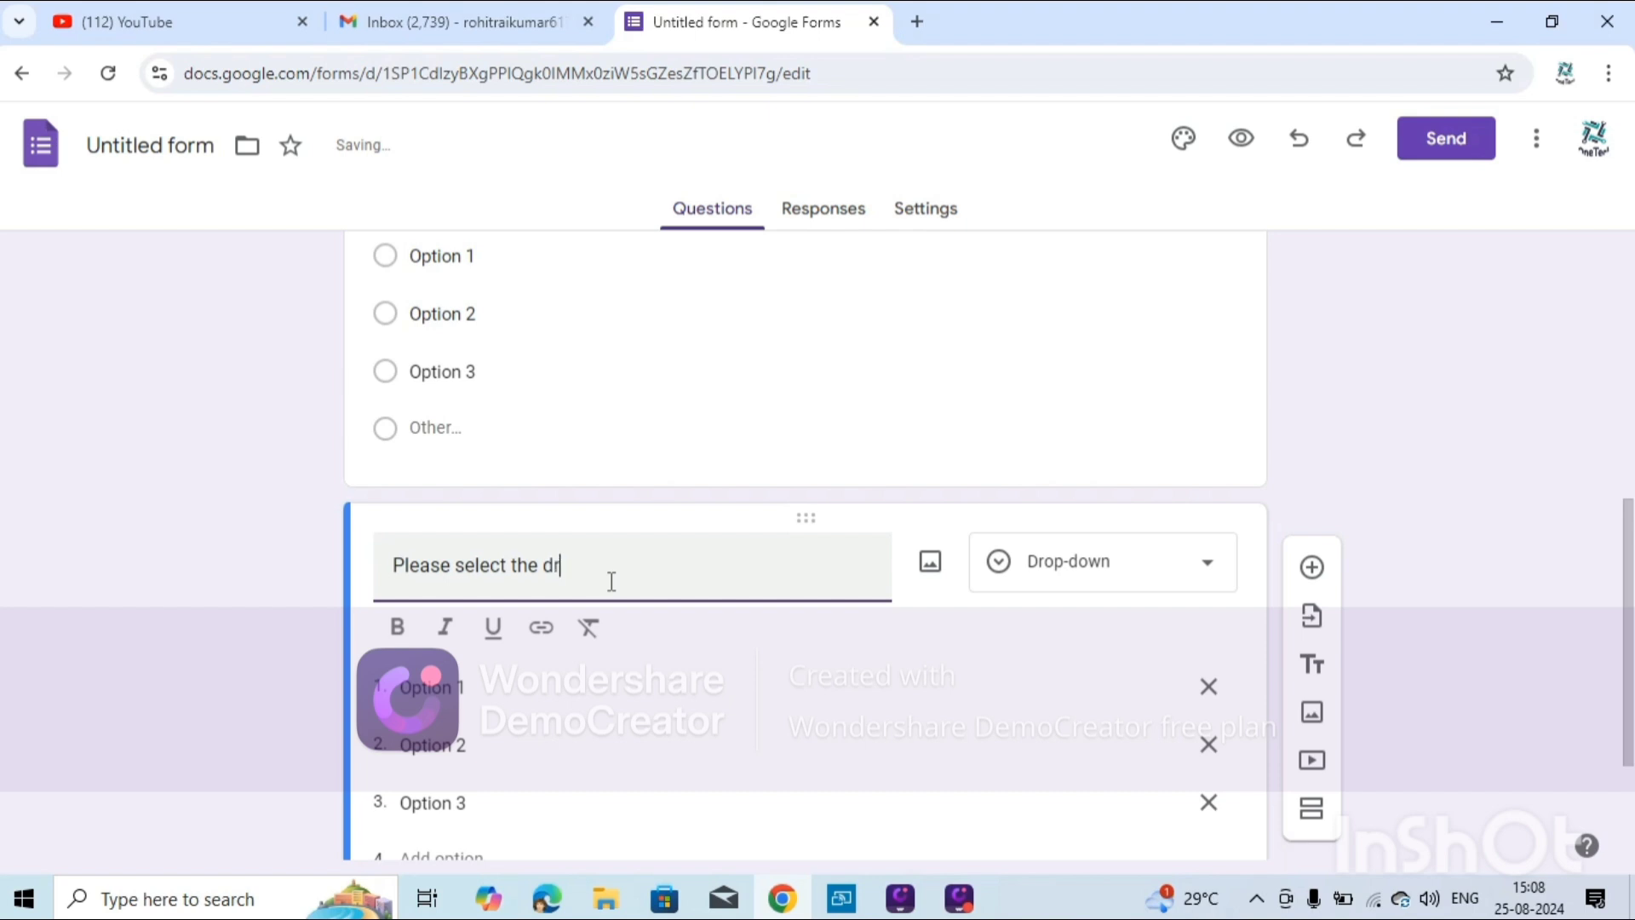
text(opdown value :)
scroll(814, 653, down, 2)
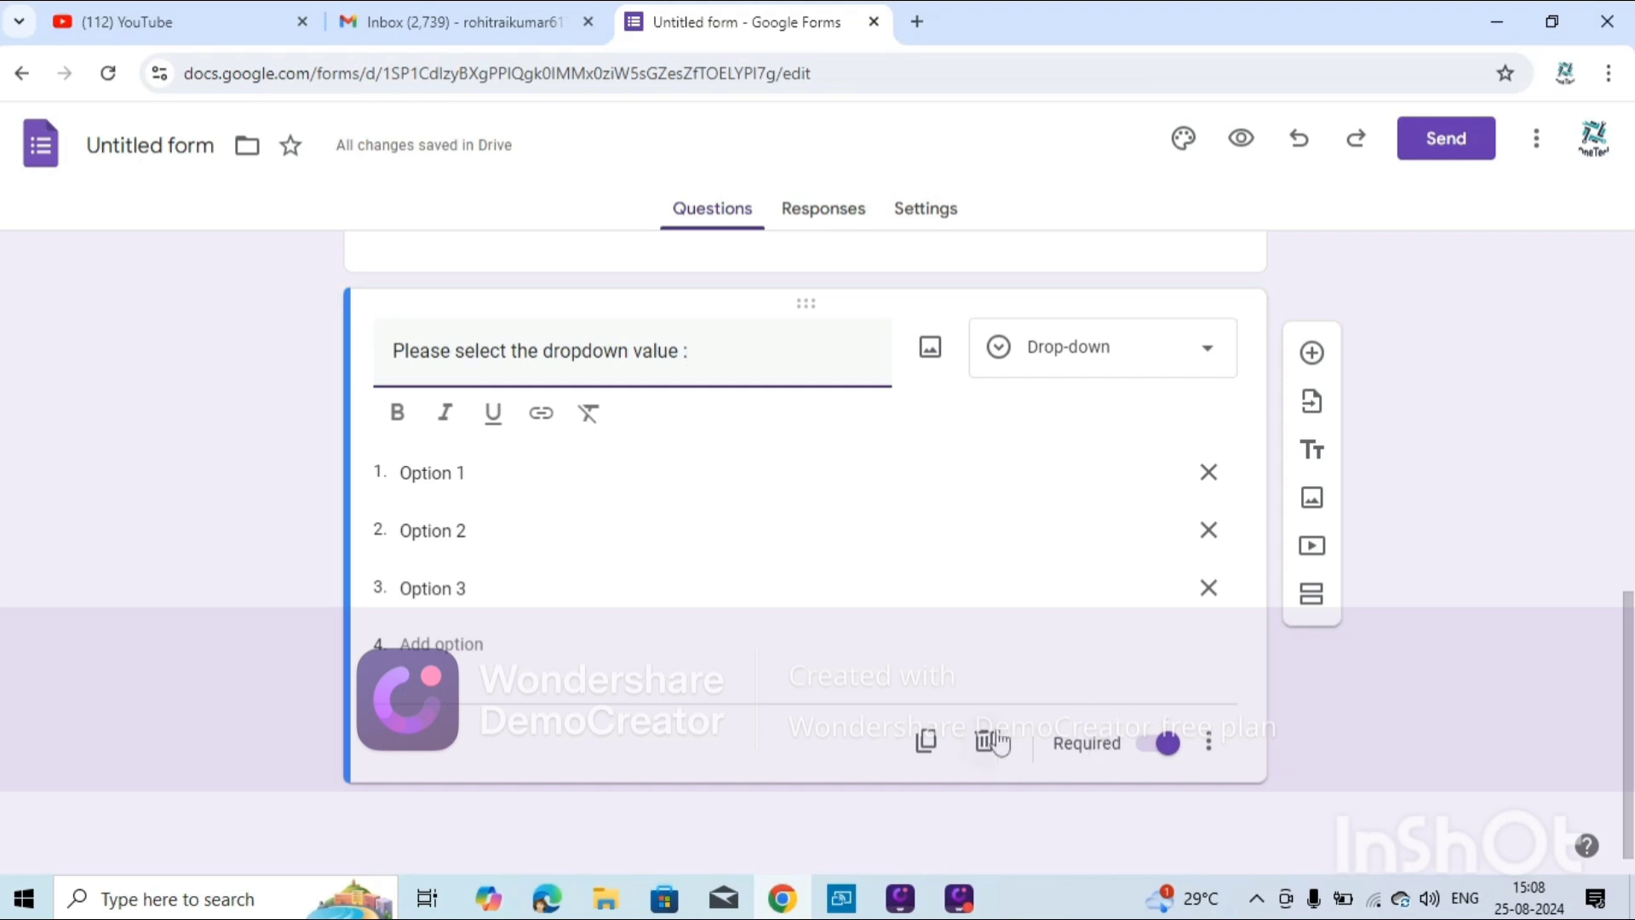
Duplicate the dropdown question as a Date question titled 'Please select the Date of birth'.
click(927, 745)
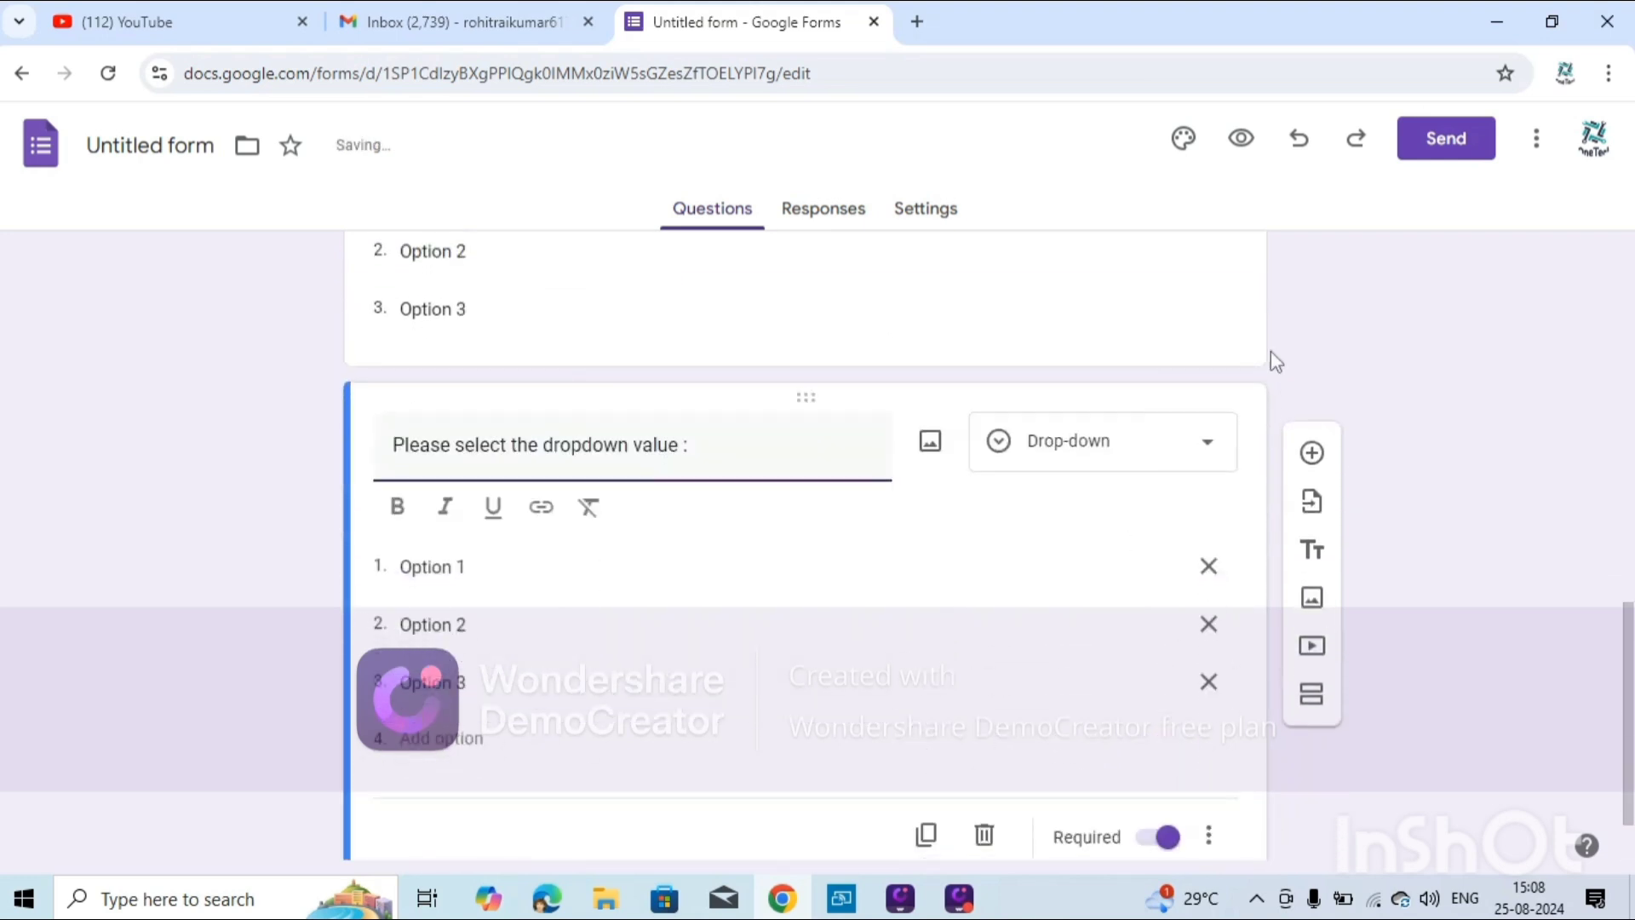
click(1086, 447)
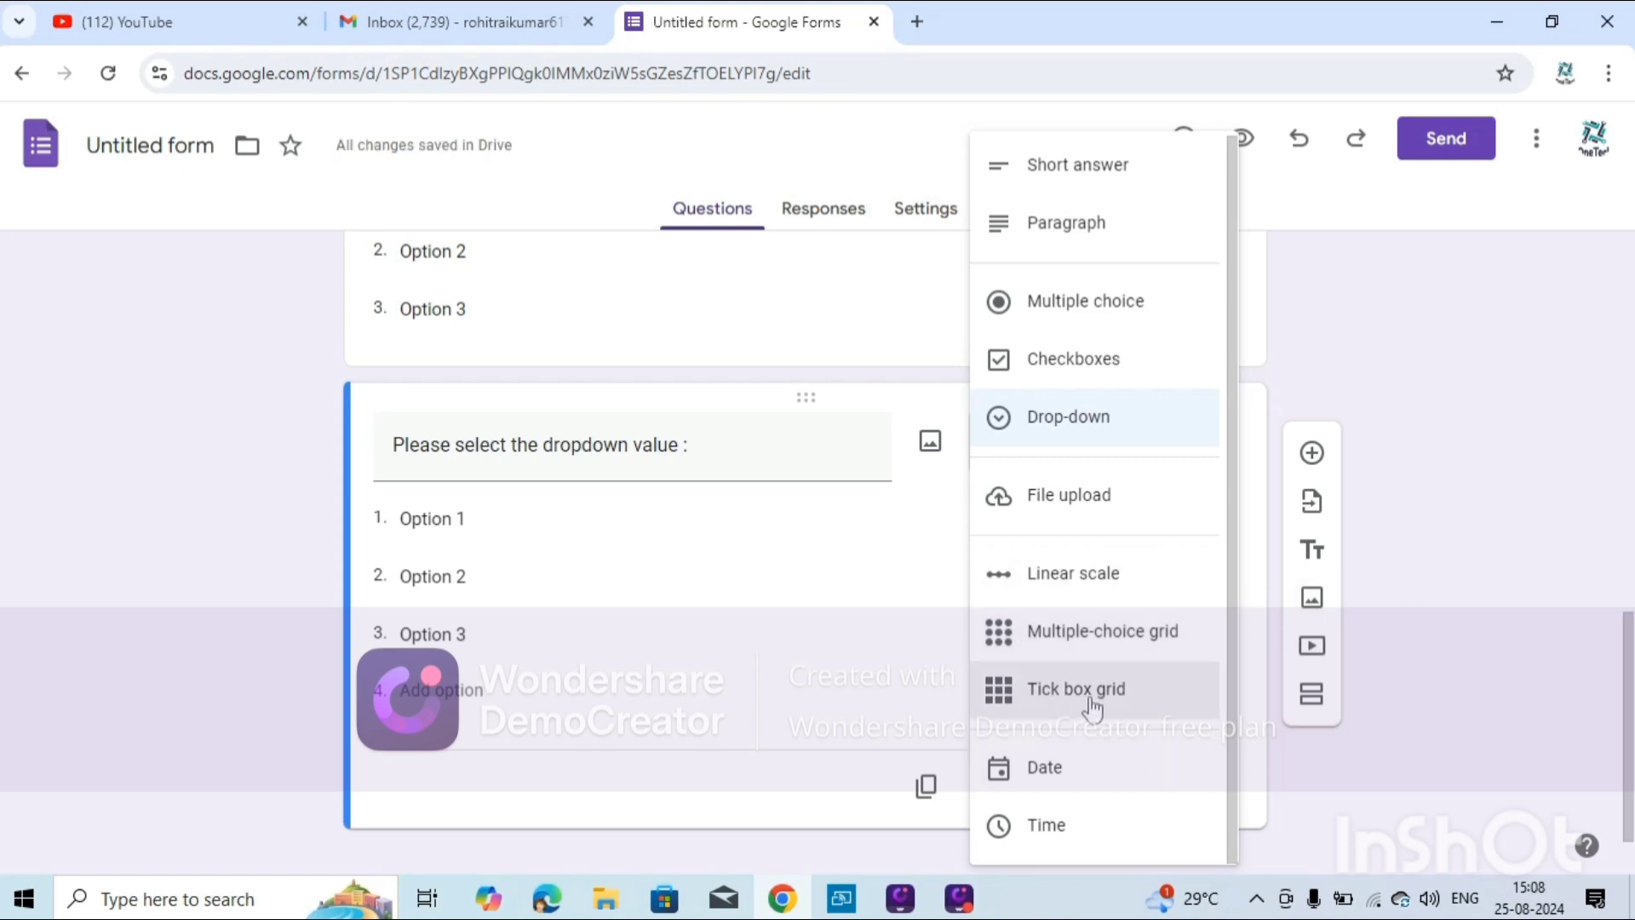
click(1056, 768)
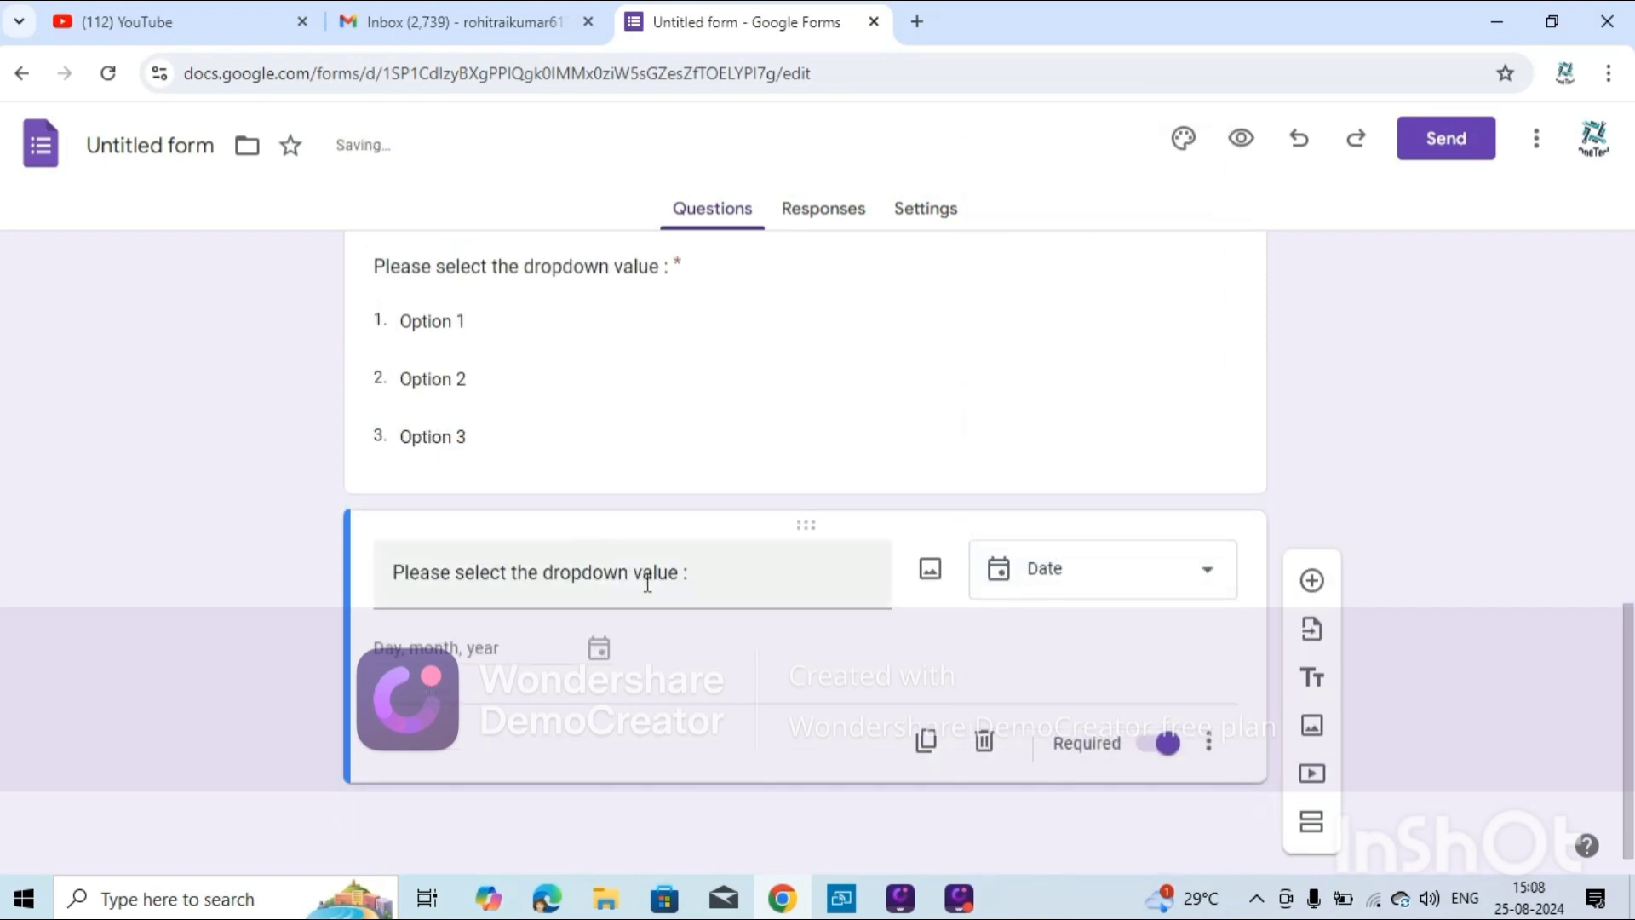
click(693, 588)
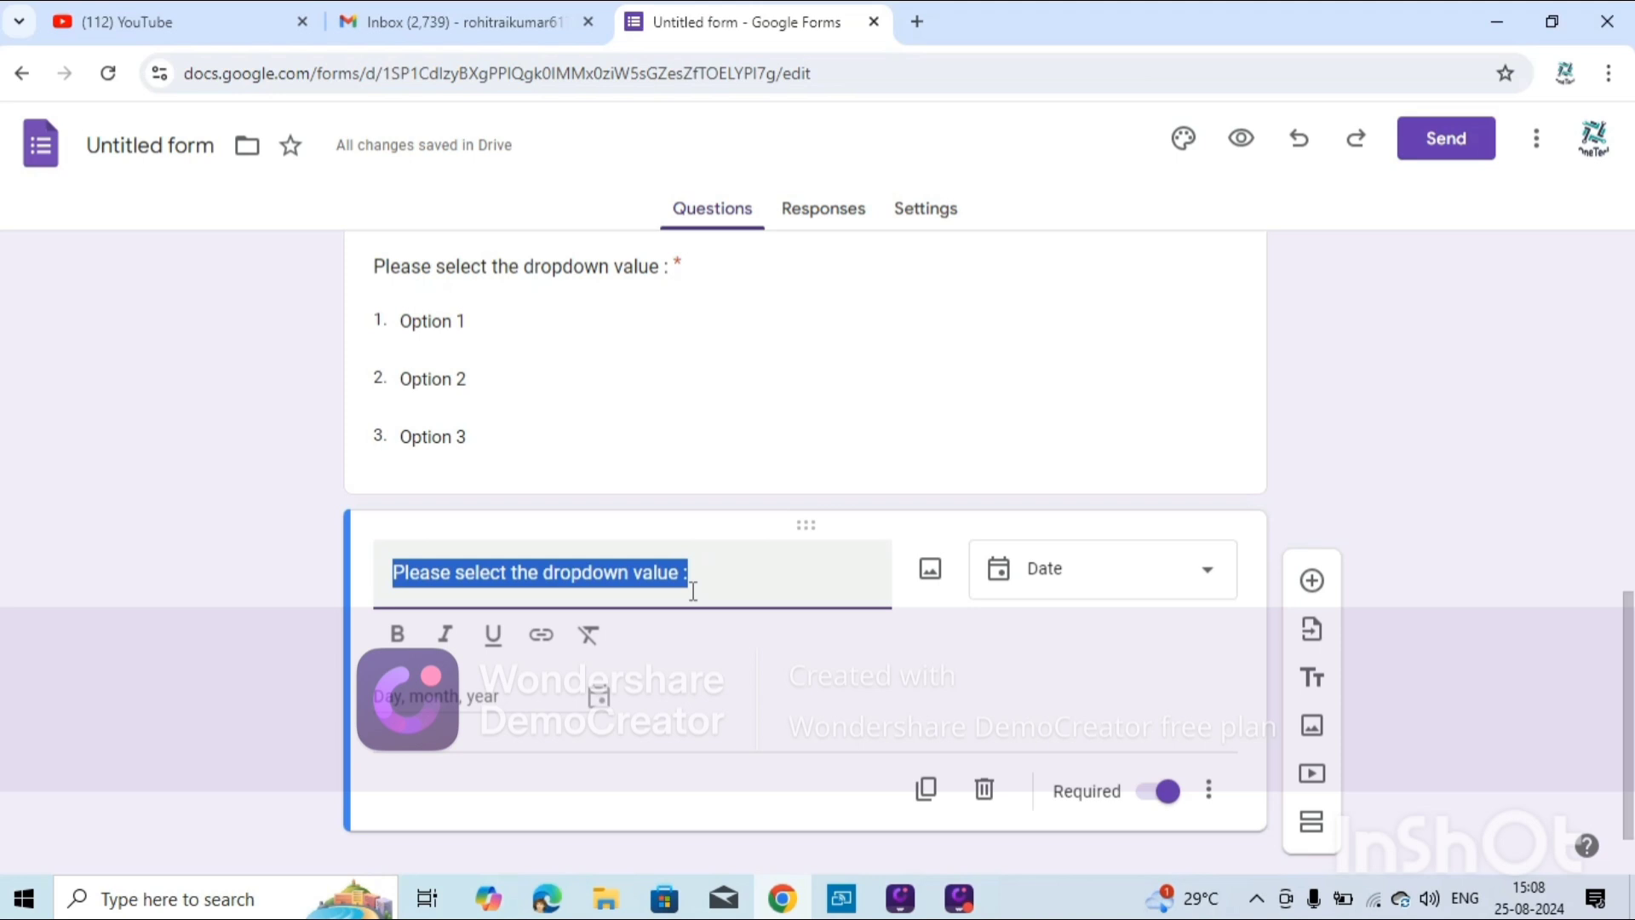
key(BackSpace)
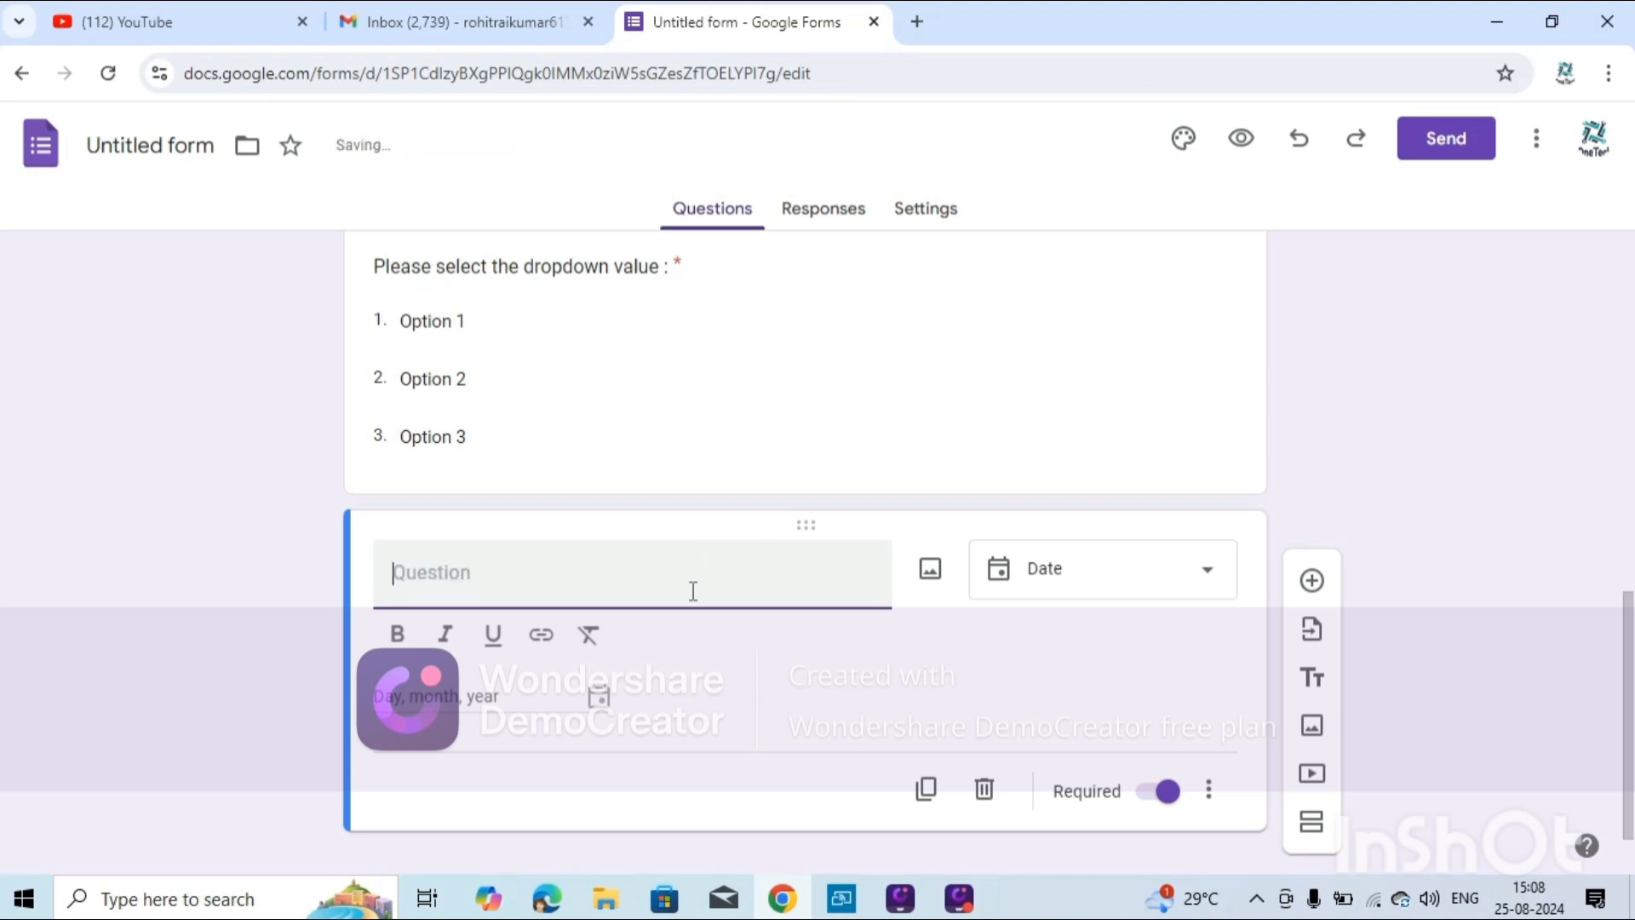
text(Please )
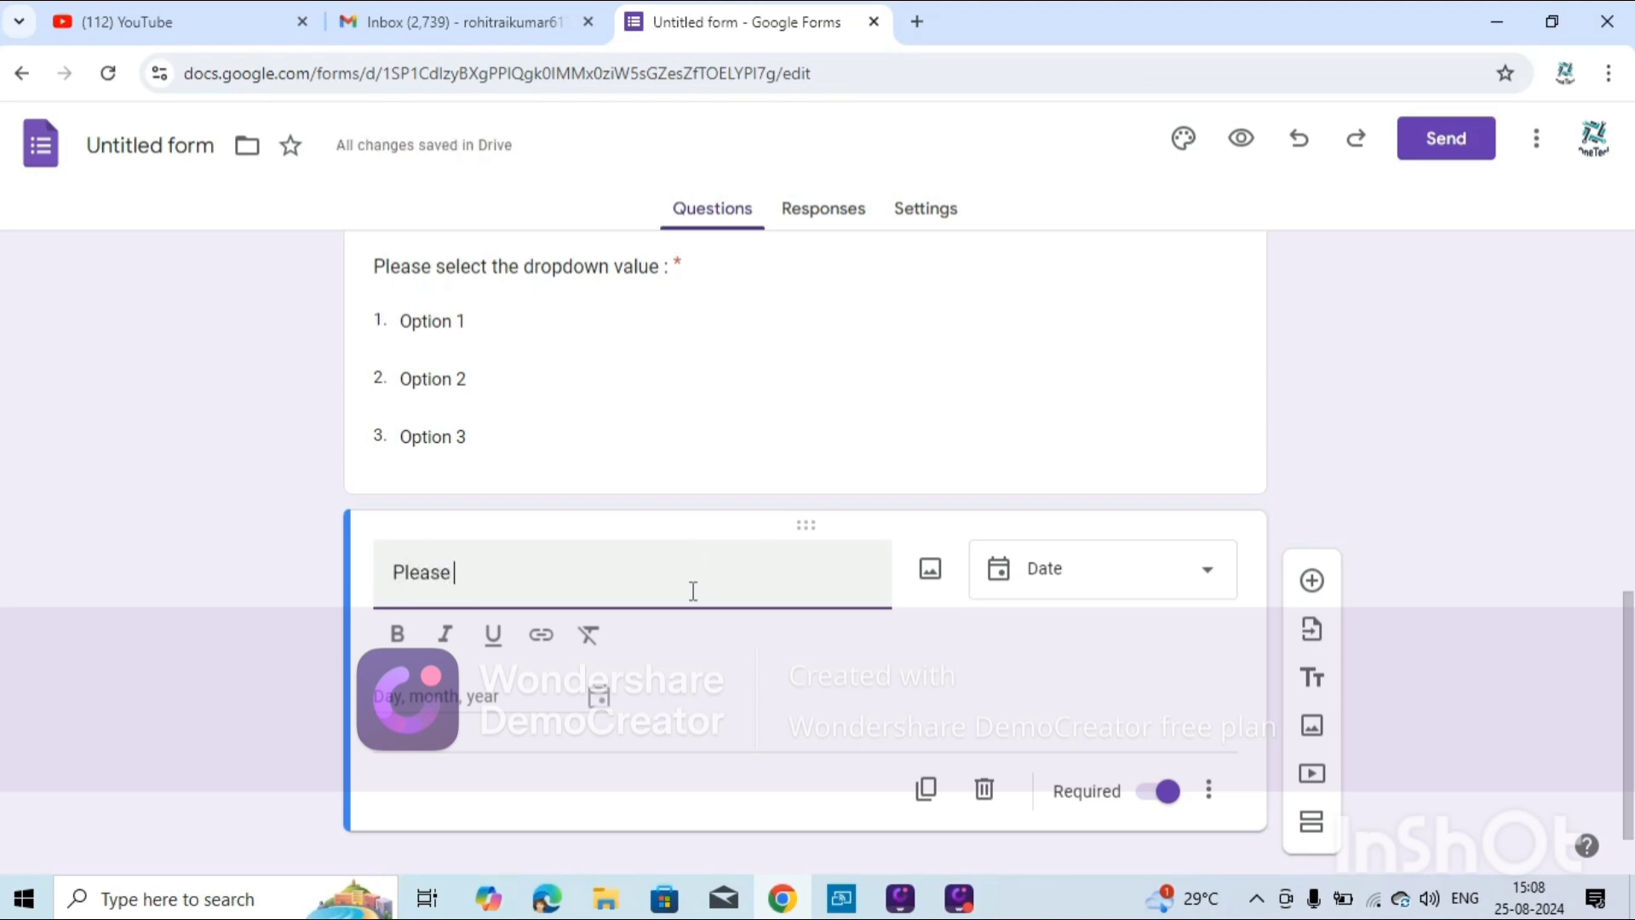
text(select the)
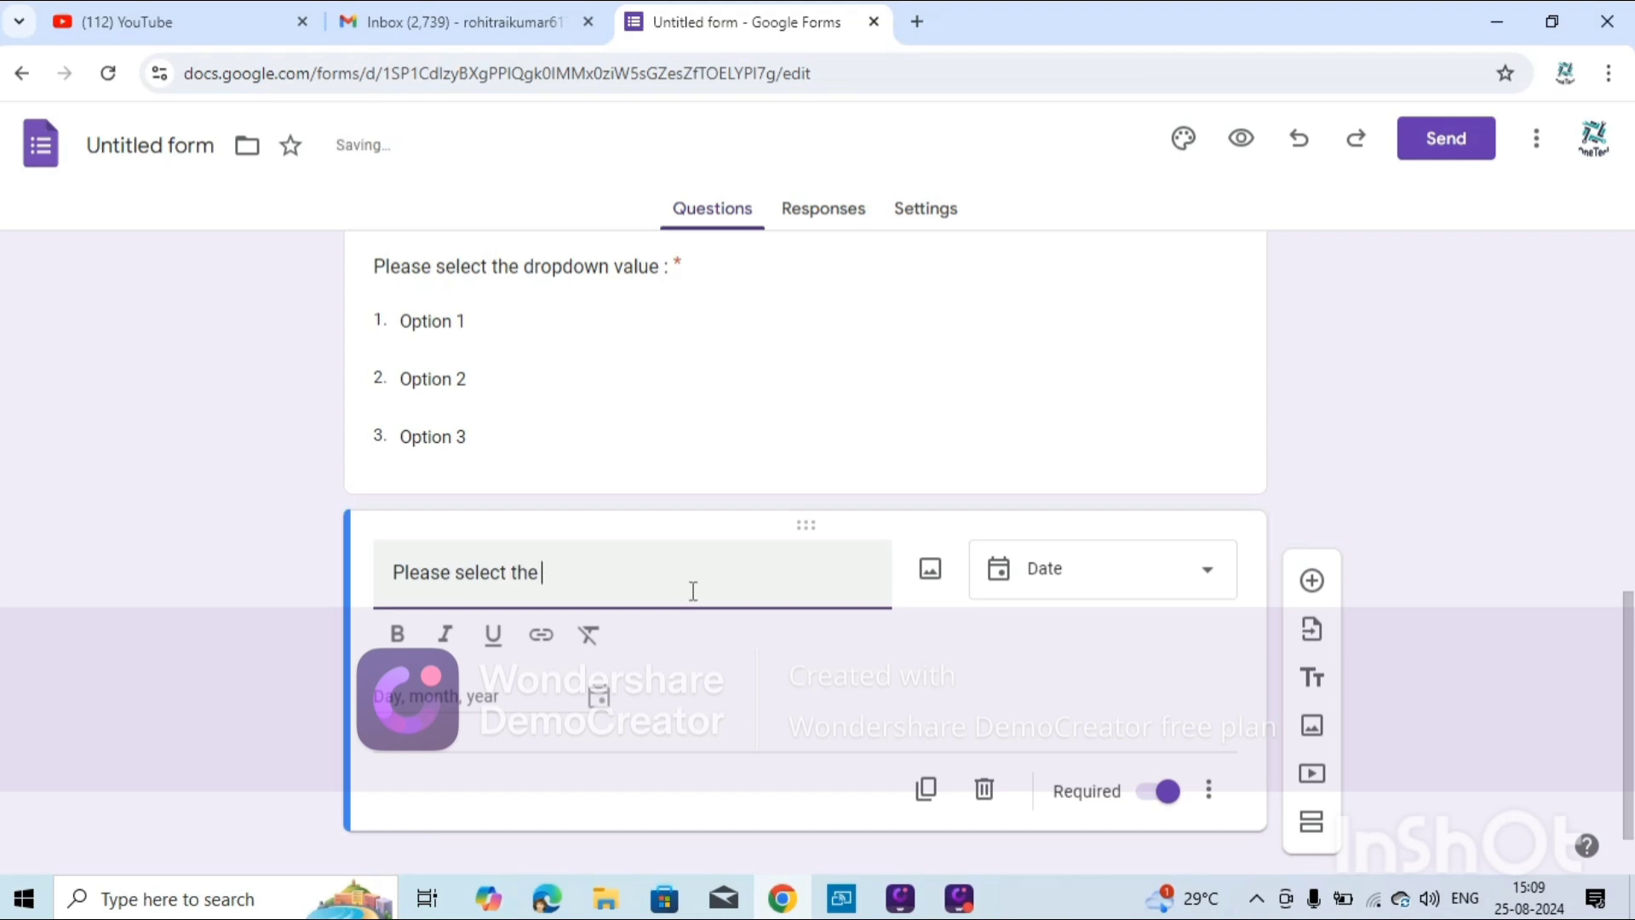
text( Date)
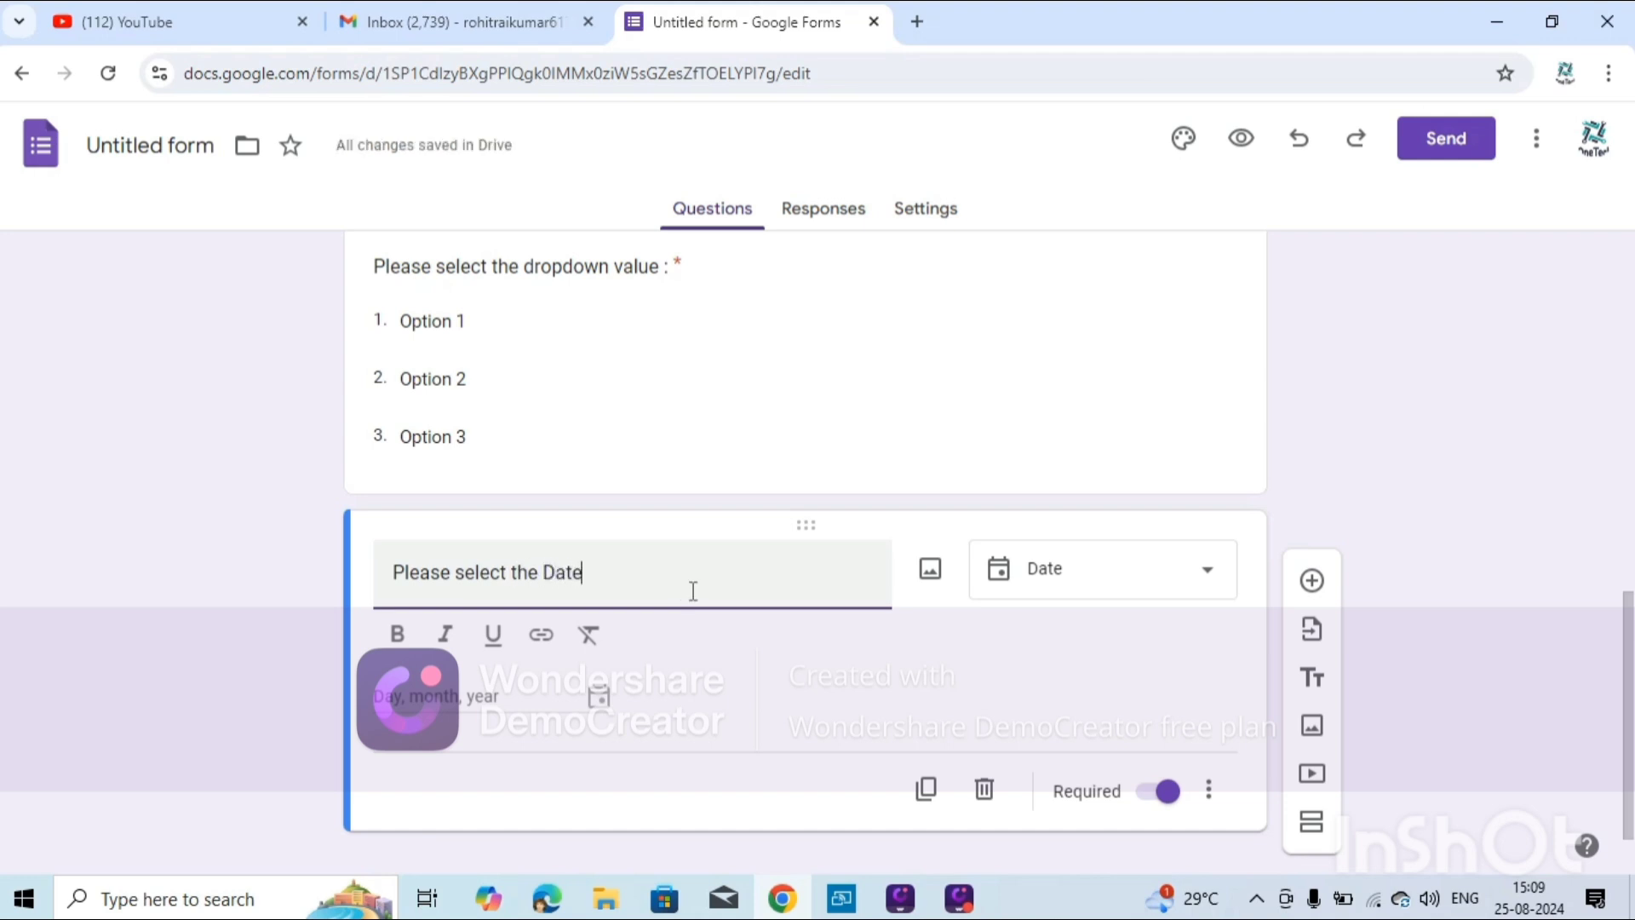
text( of t)
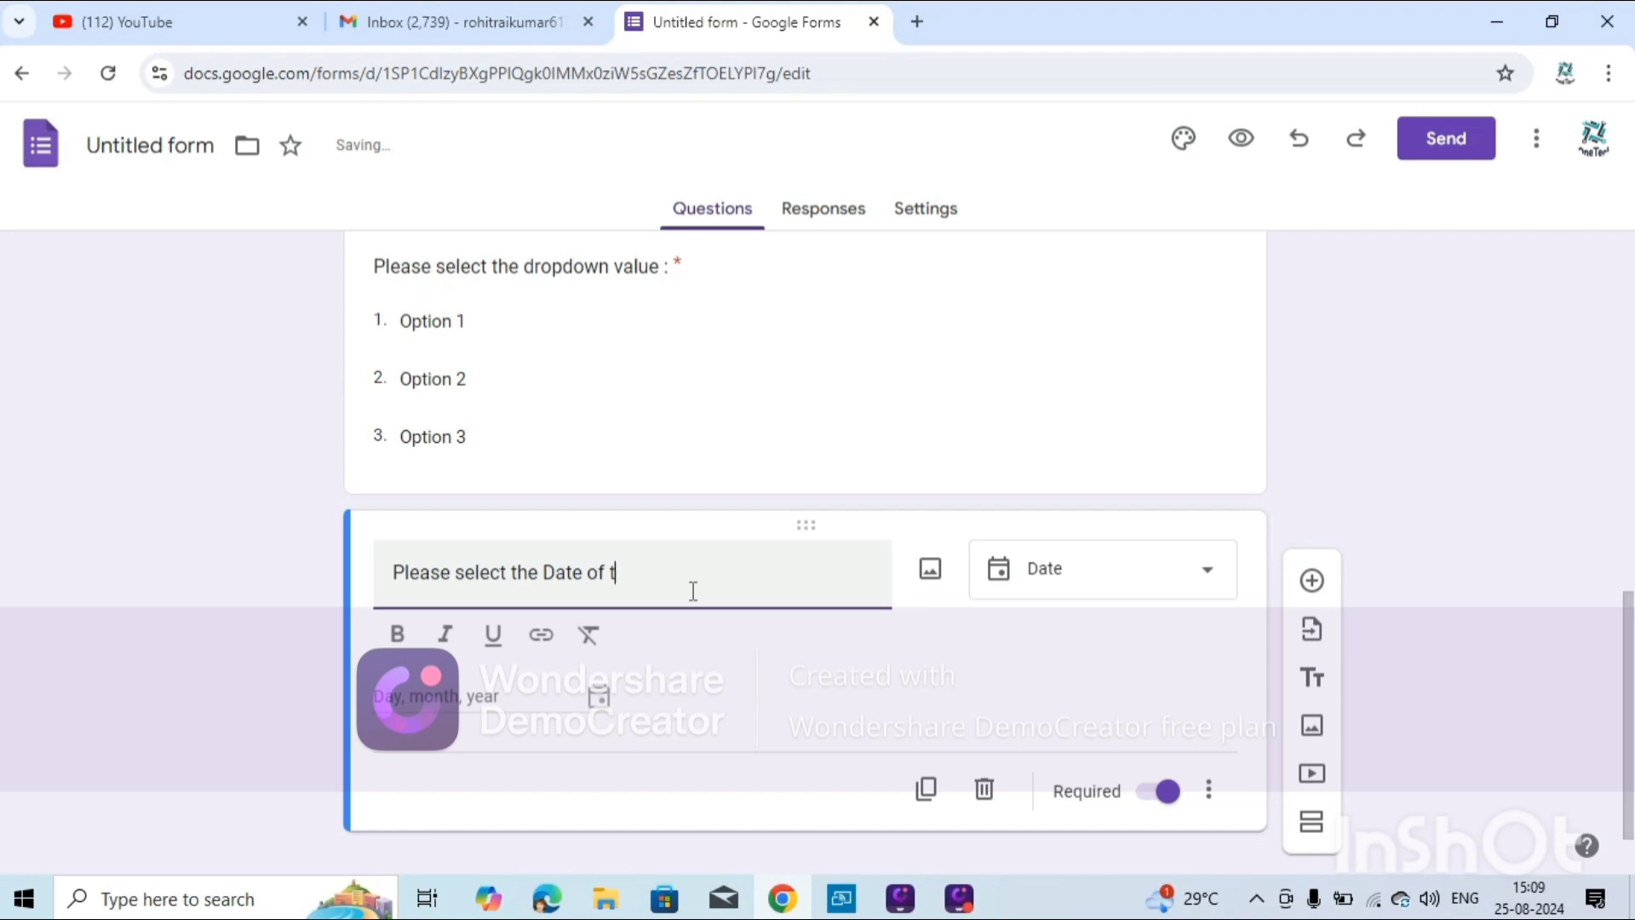
text(h)
text(birth)
Check the date question's extra options, leaving the settings unchanged.
scroll(1092, 659, down, 1)
scroll(1092, 658, down, 1)
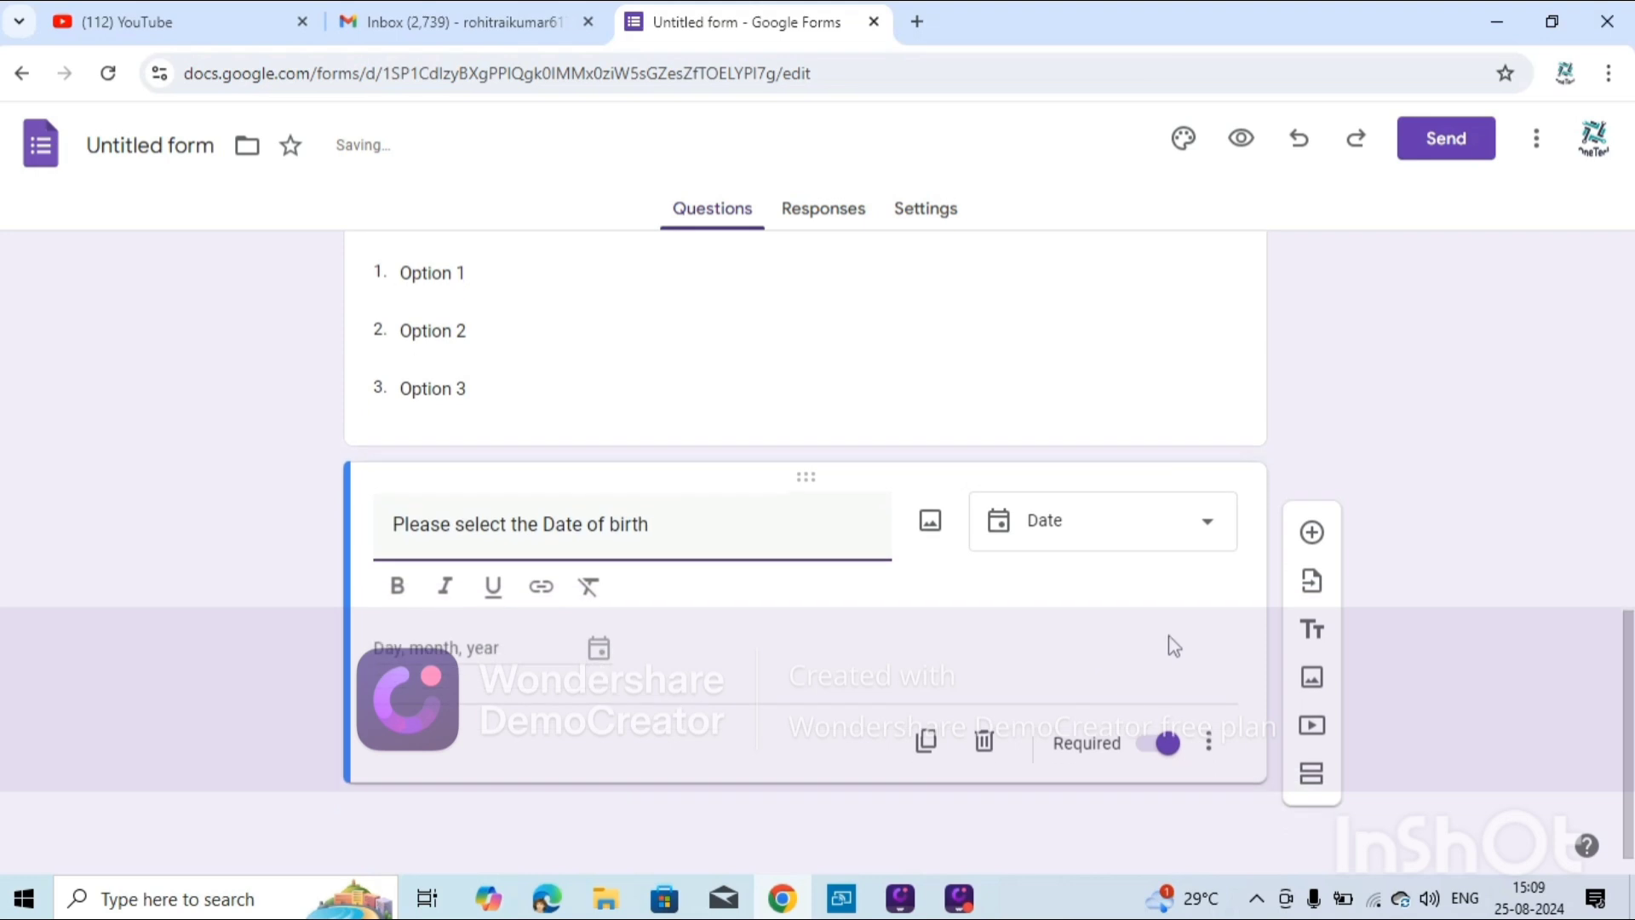
click(1216, 748)
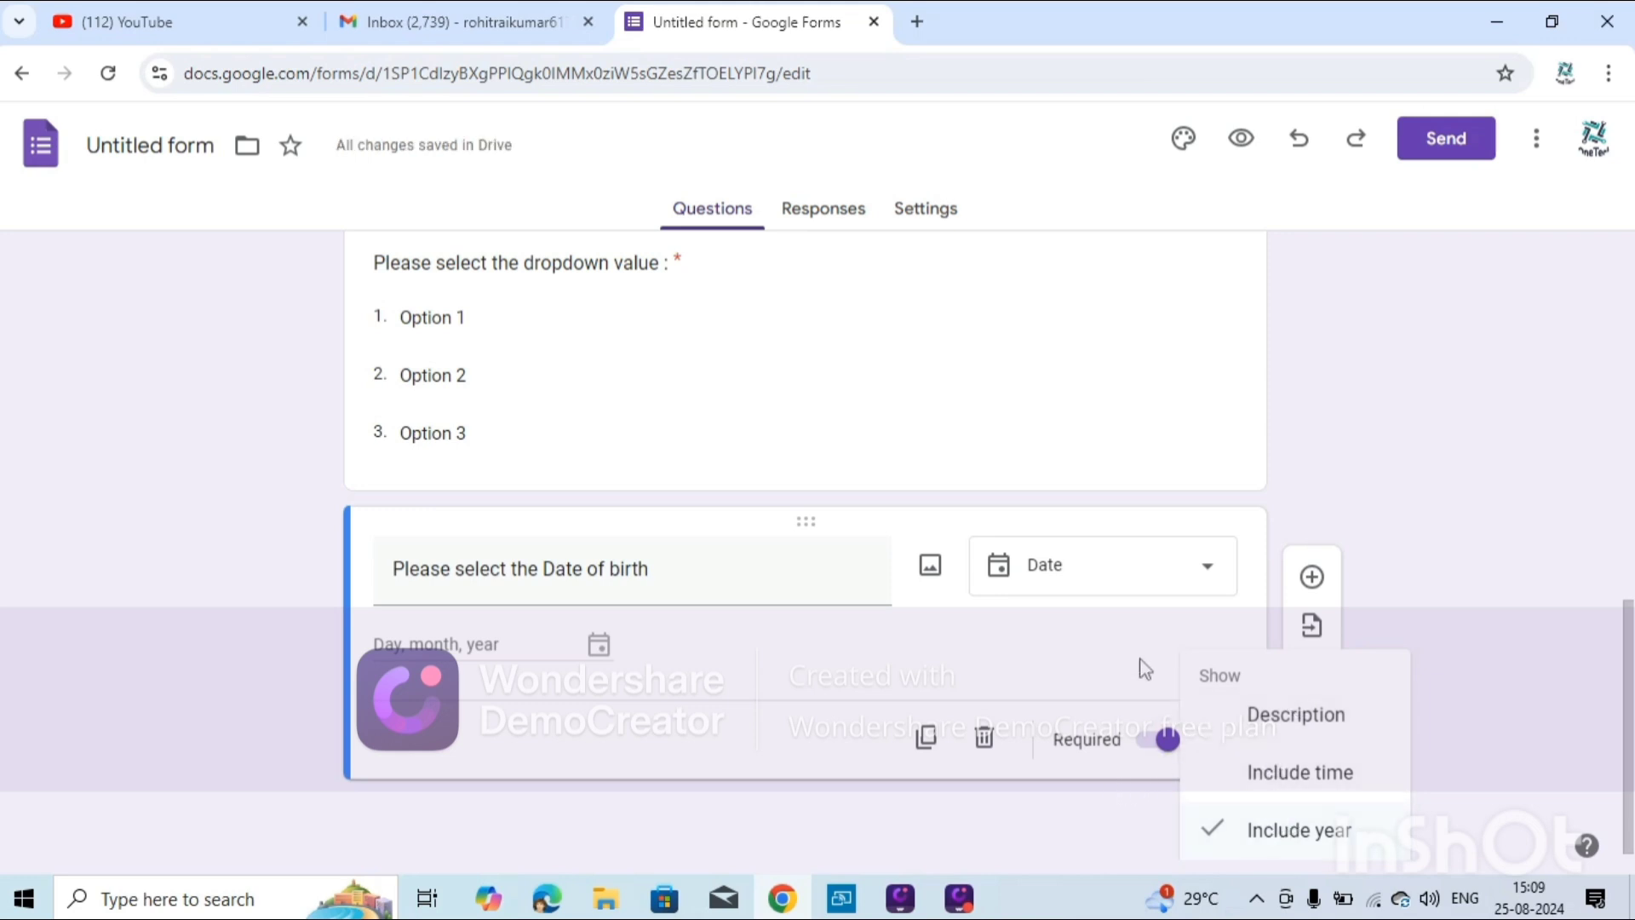
click(957, 662)
scroll(957, 663, up, 6)
Start sending the form by email, addressed to a saved contact.
scroll(957, 662, up, 5)
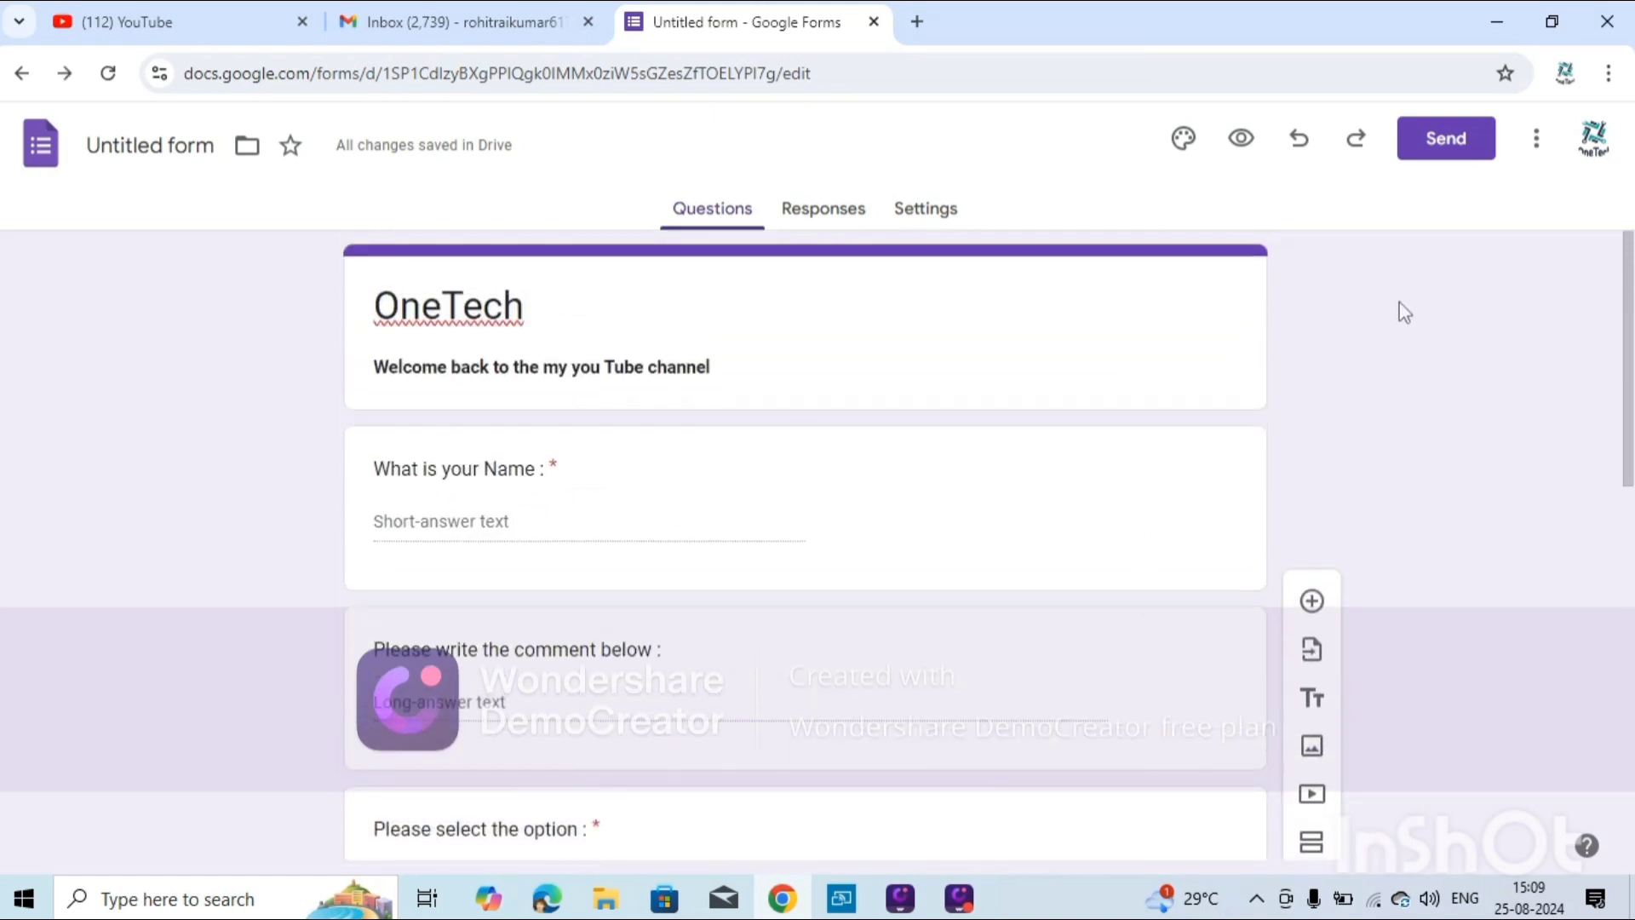
click(1464, 157)
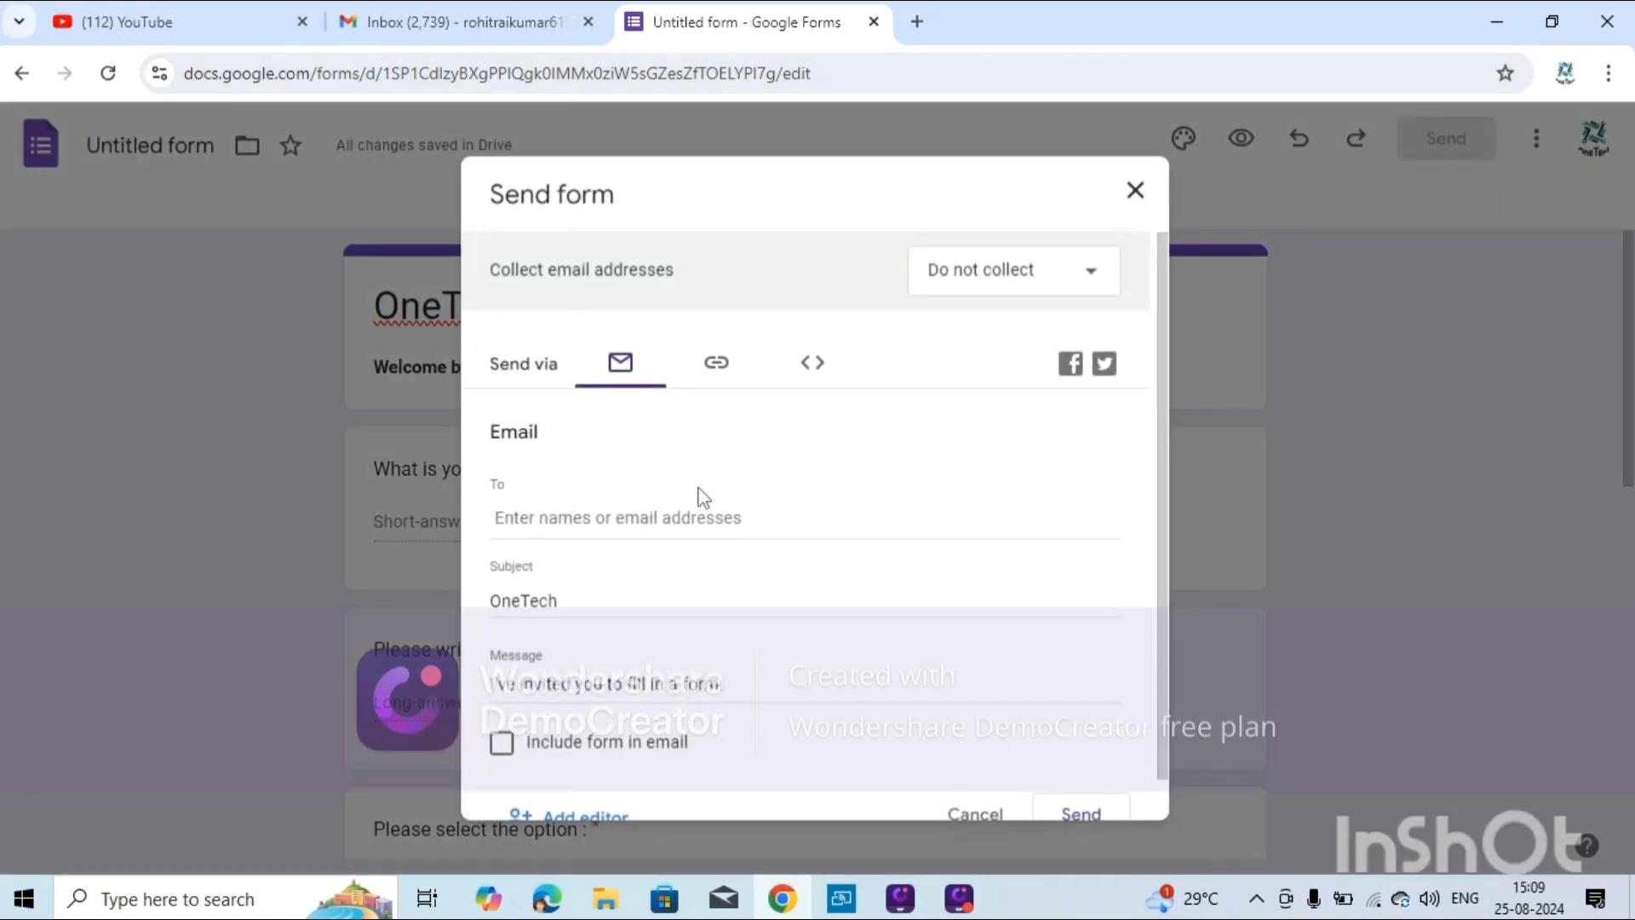
click(549, 523)
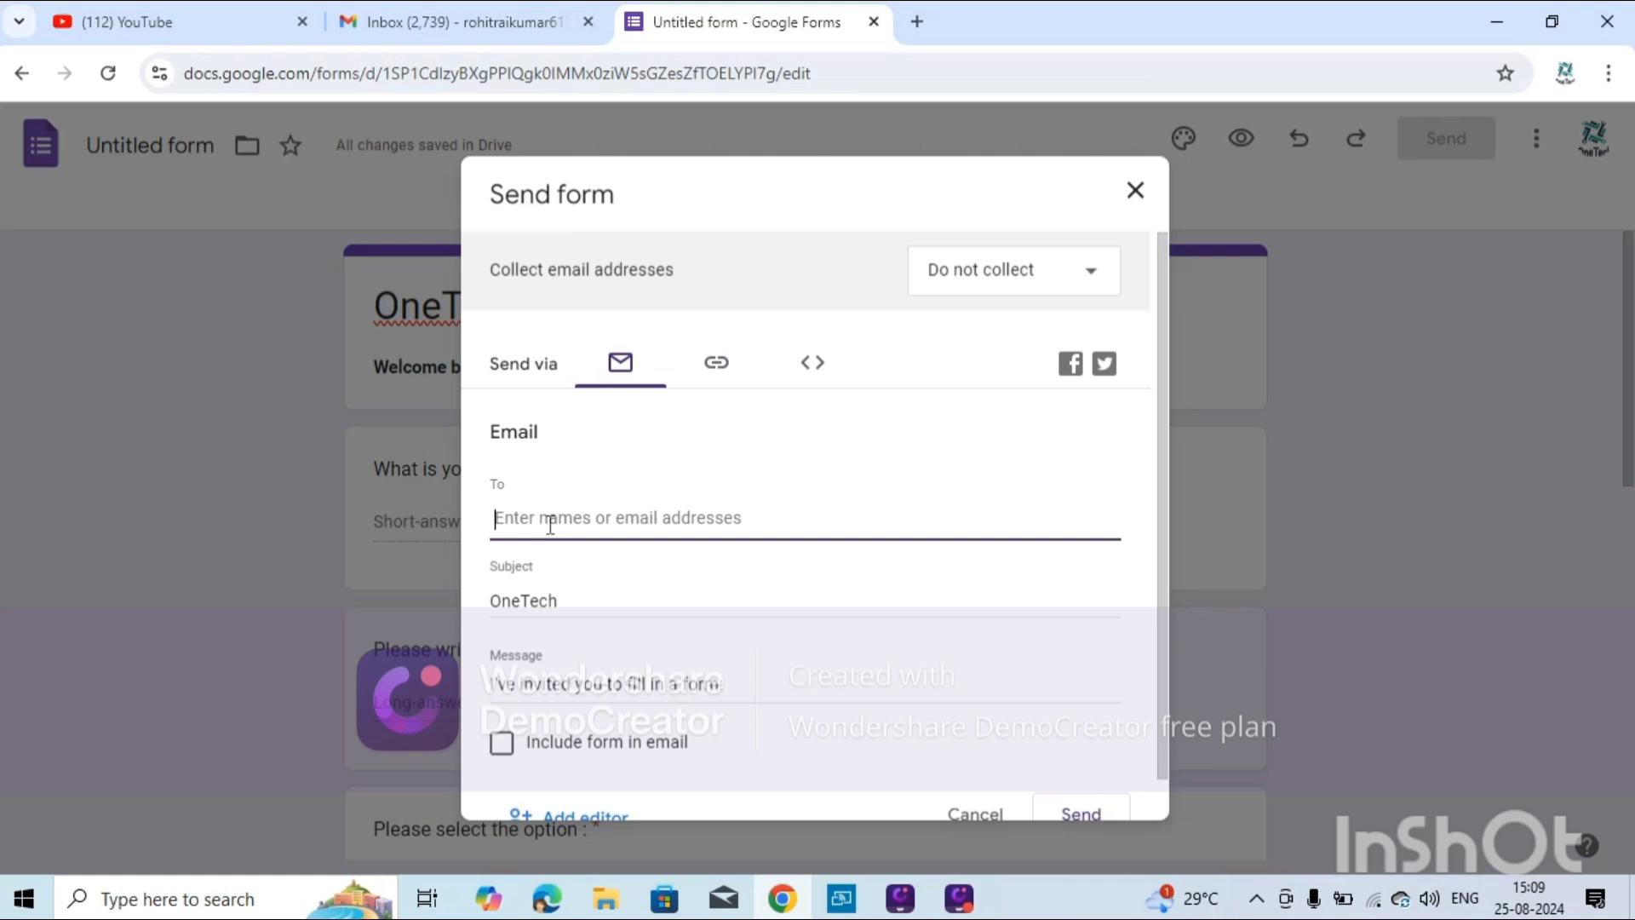
text(R)
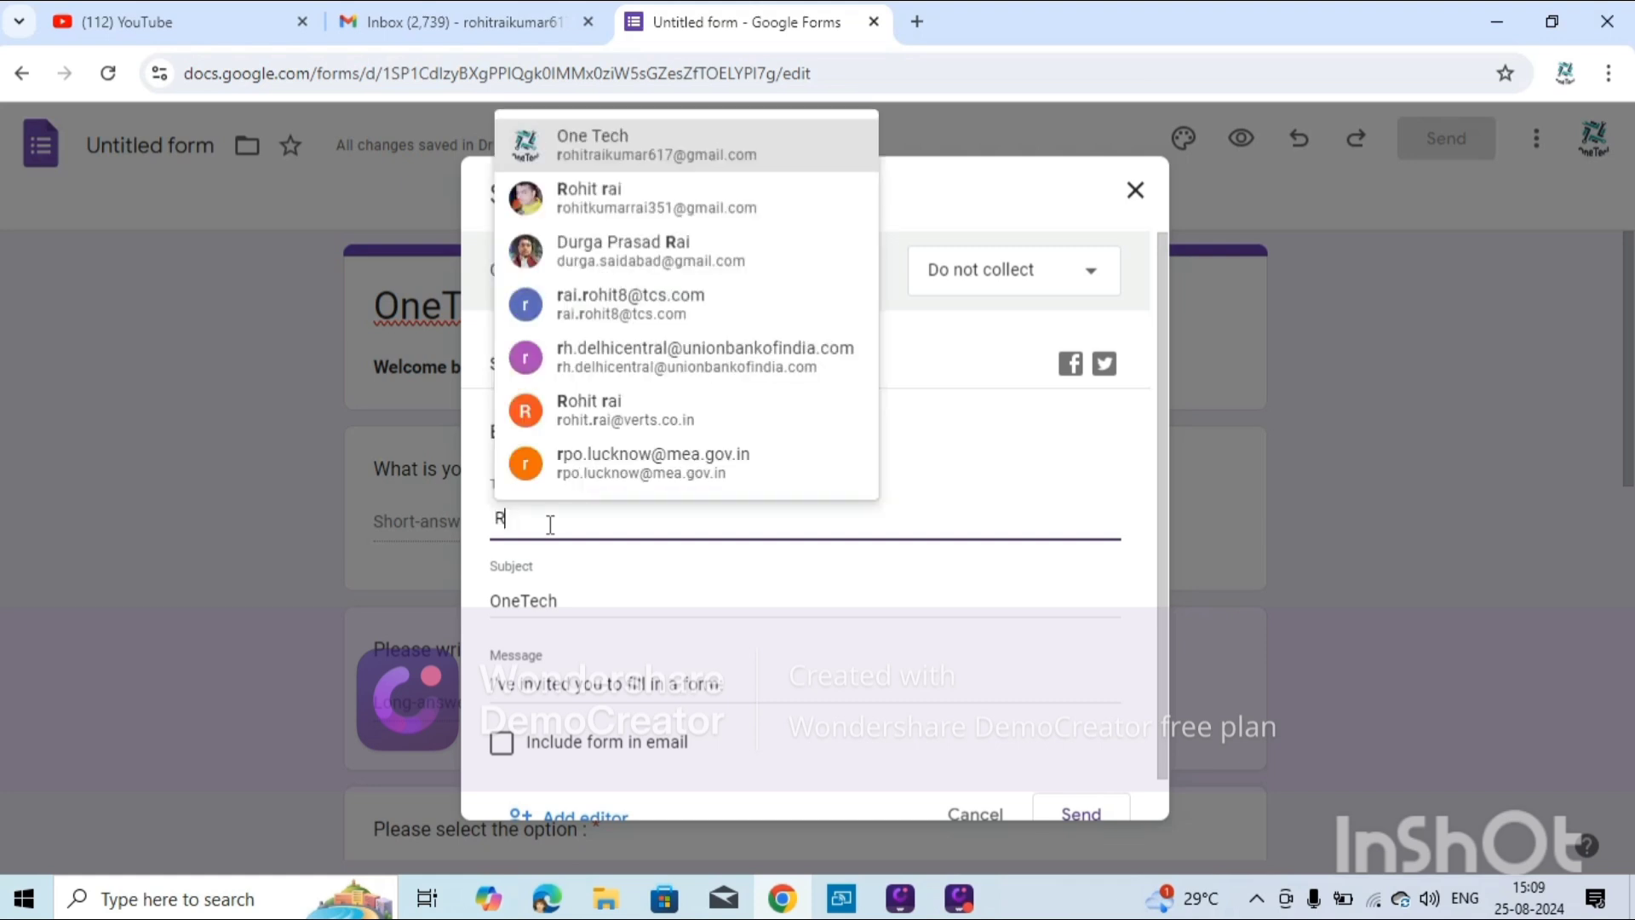
key(Return)
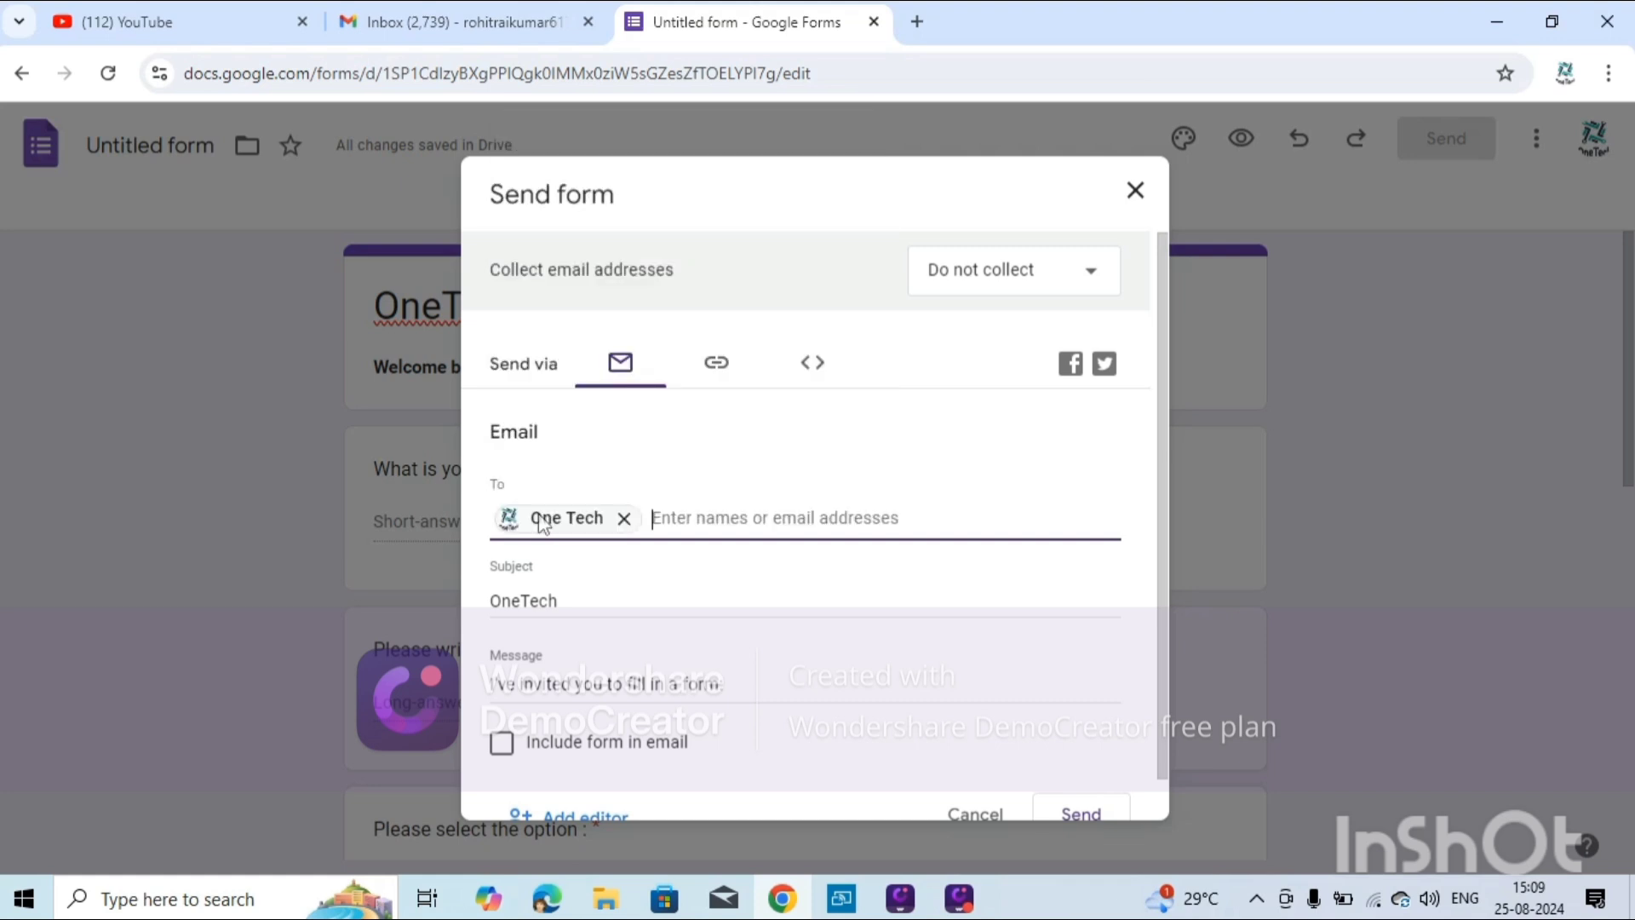
Replace the default message with a greeting to the recipient asking them to fill the urgent form.
click(606, 693)
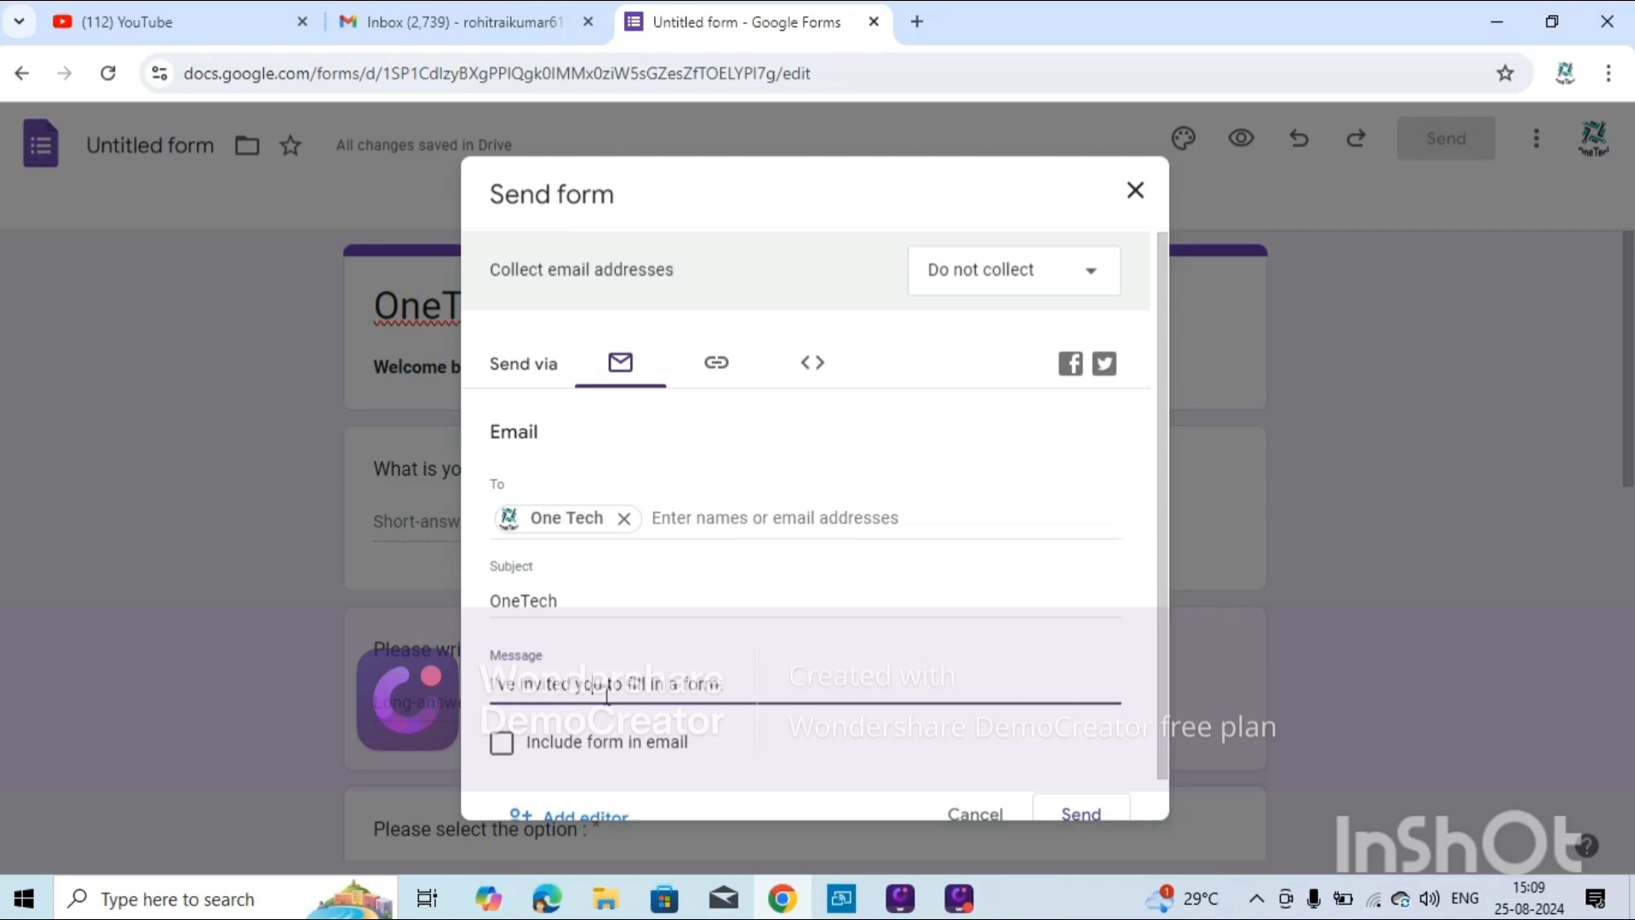
key(ctrl+a)
key(BackSpace)
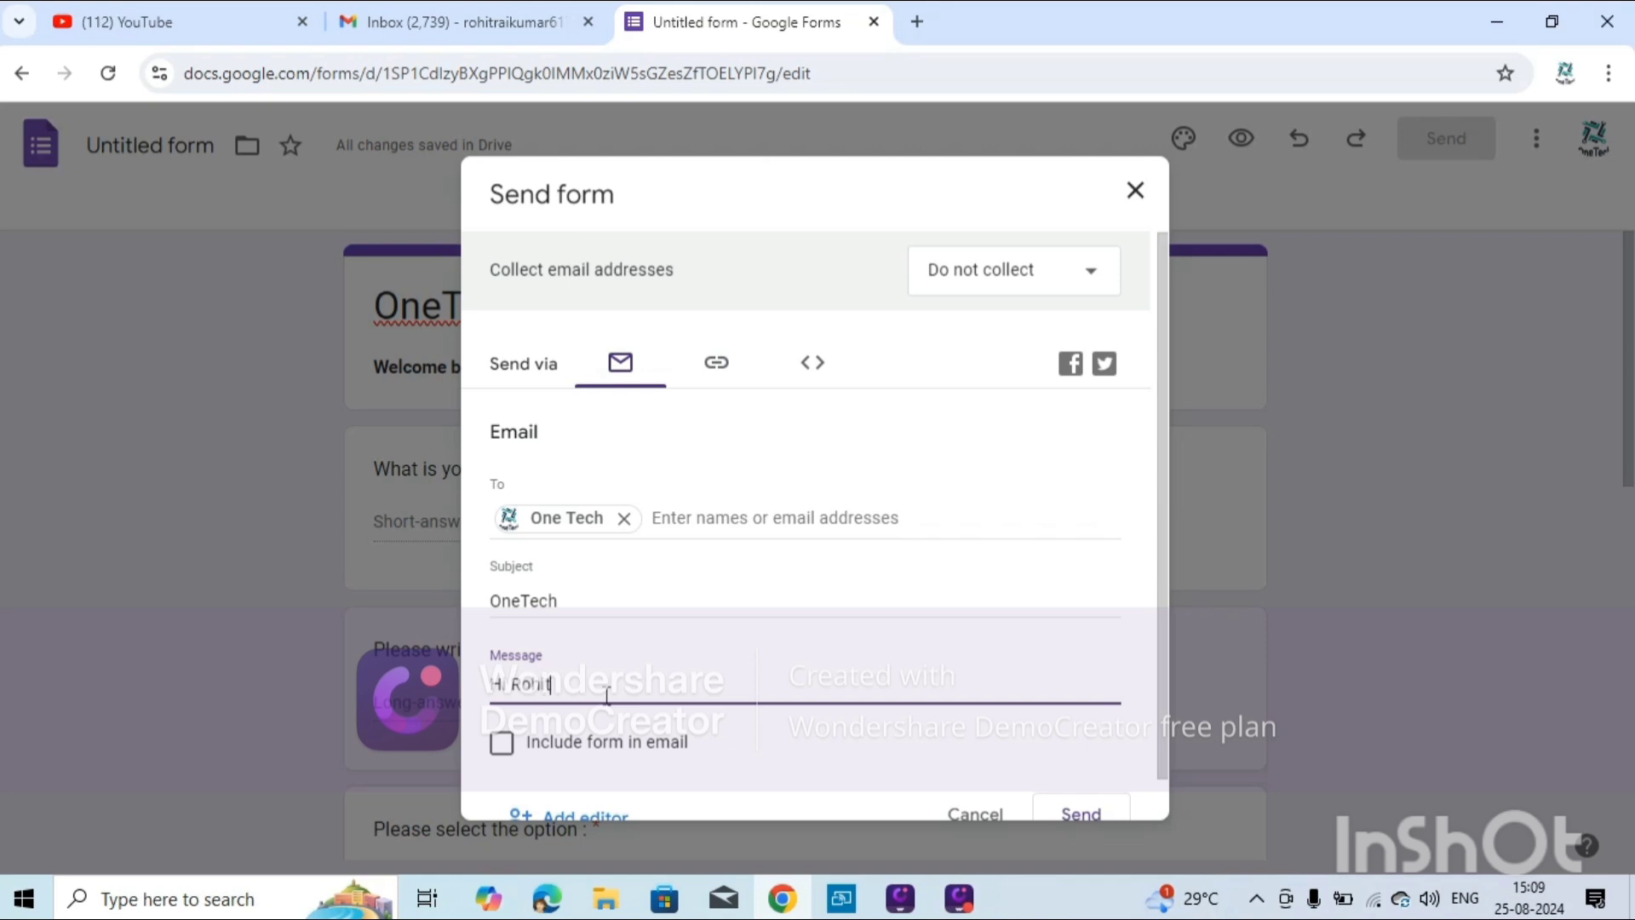
text(Hi Rohit,)
key(Return)
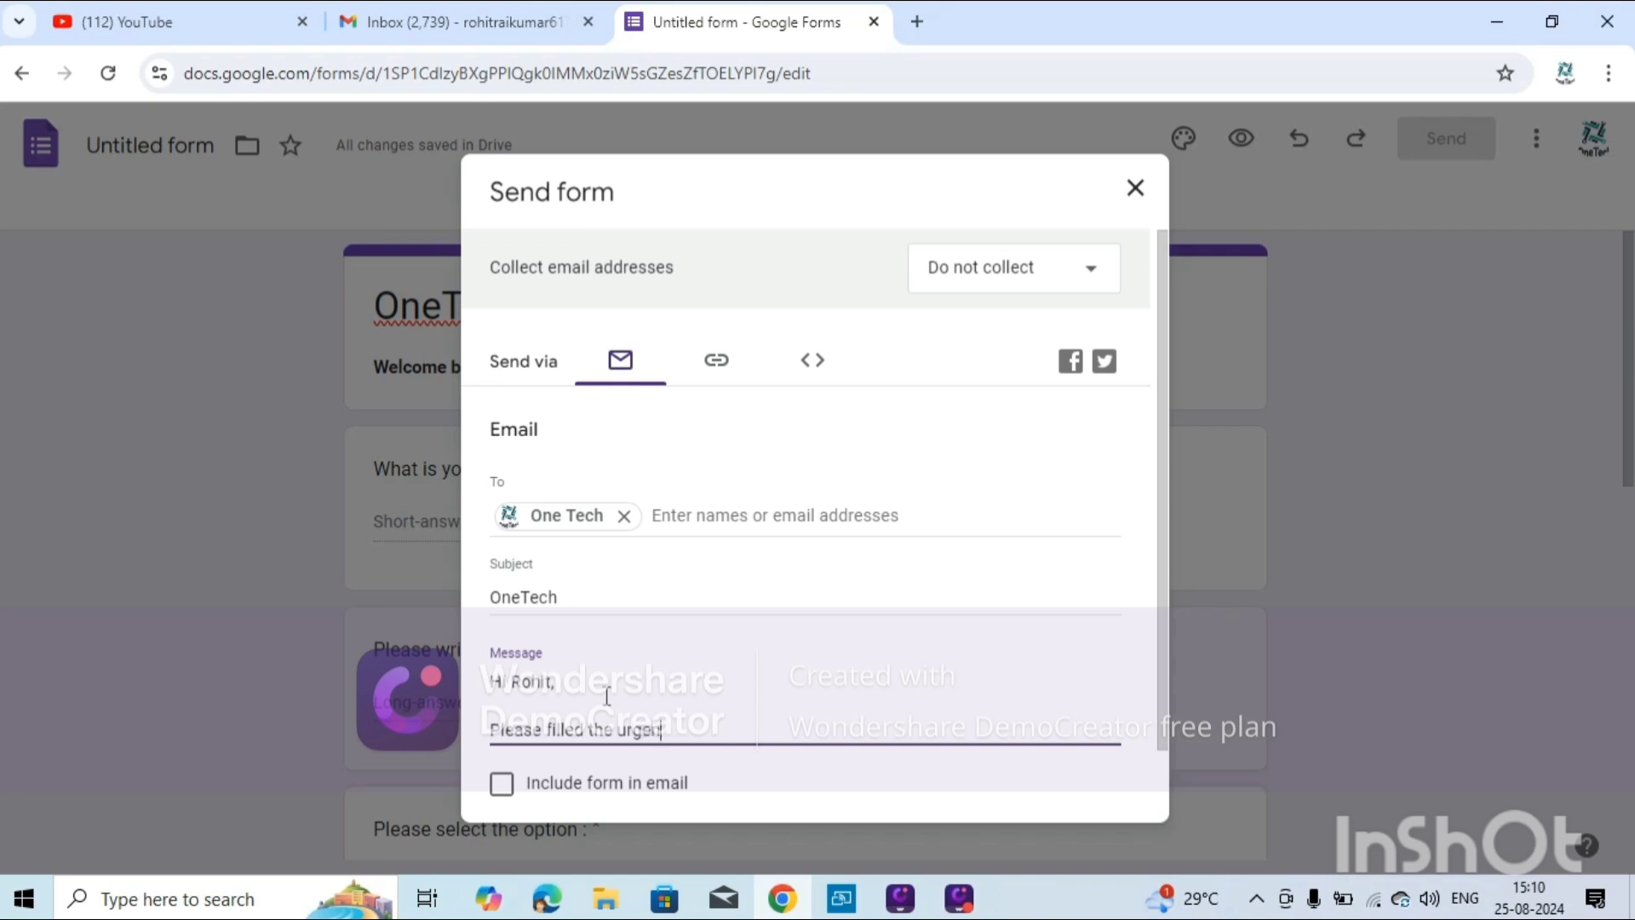
text(rm from your end)
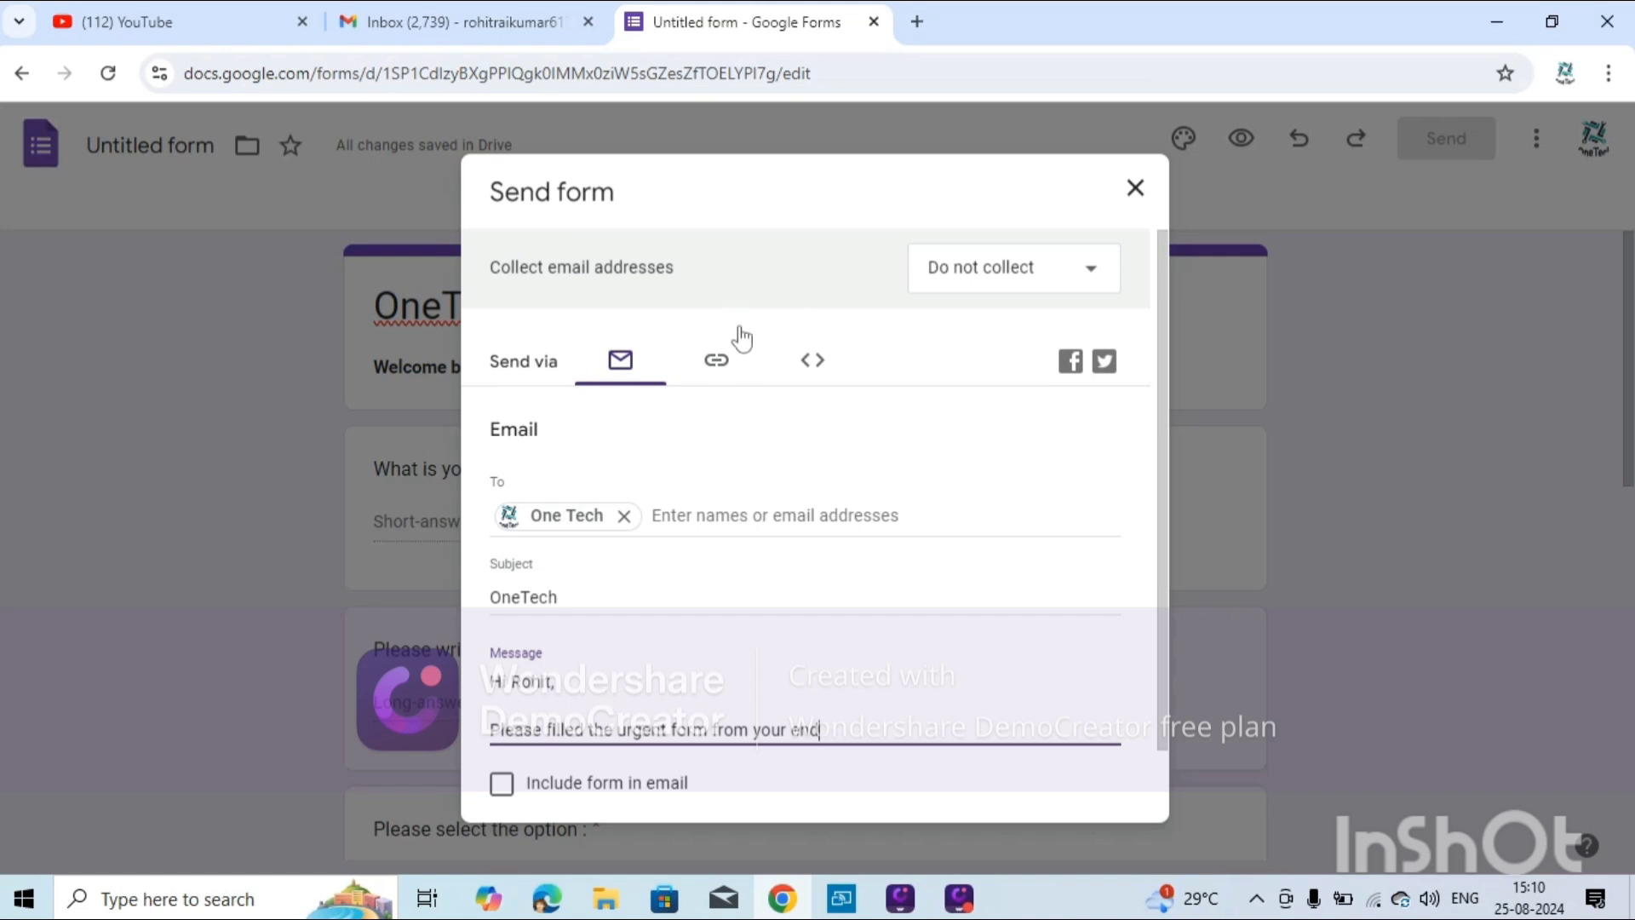
Copy the form's link and paste it on a new line in the email message.
click(722, 364)
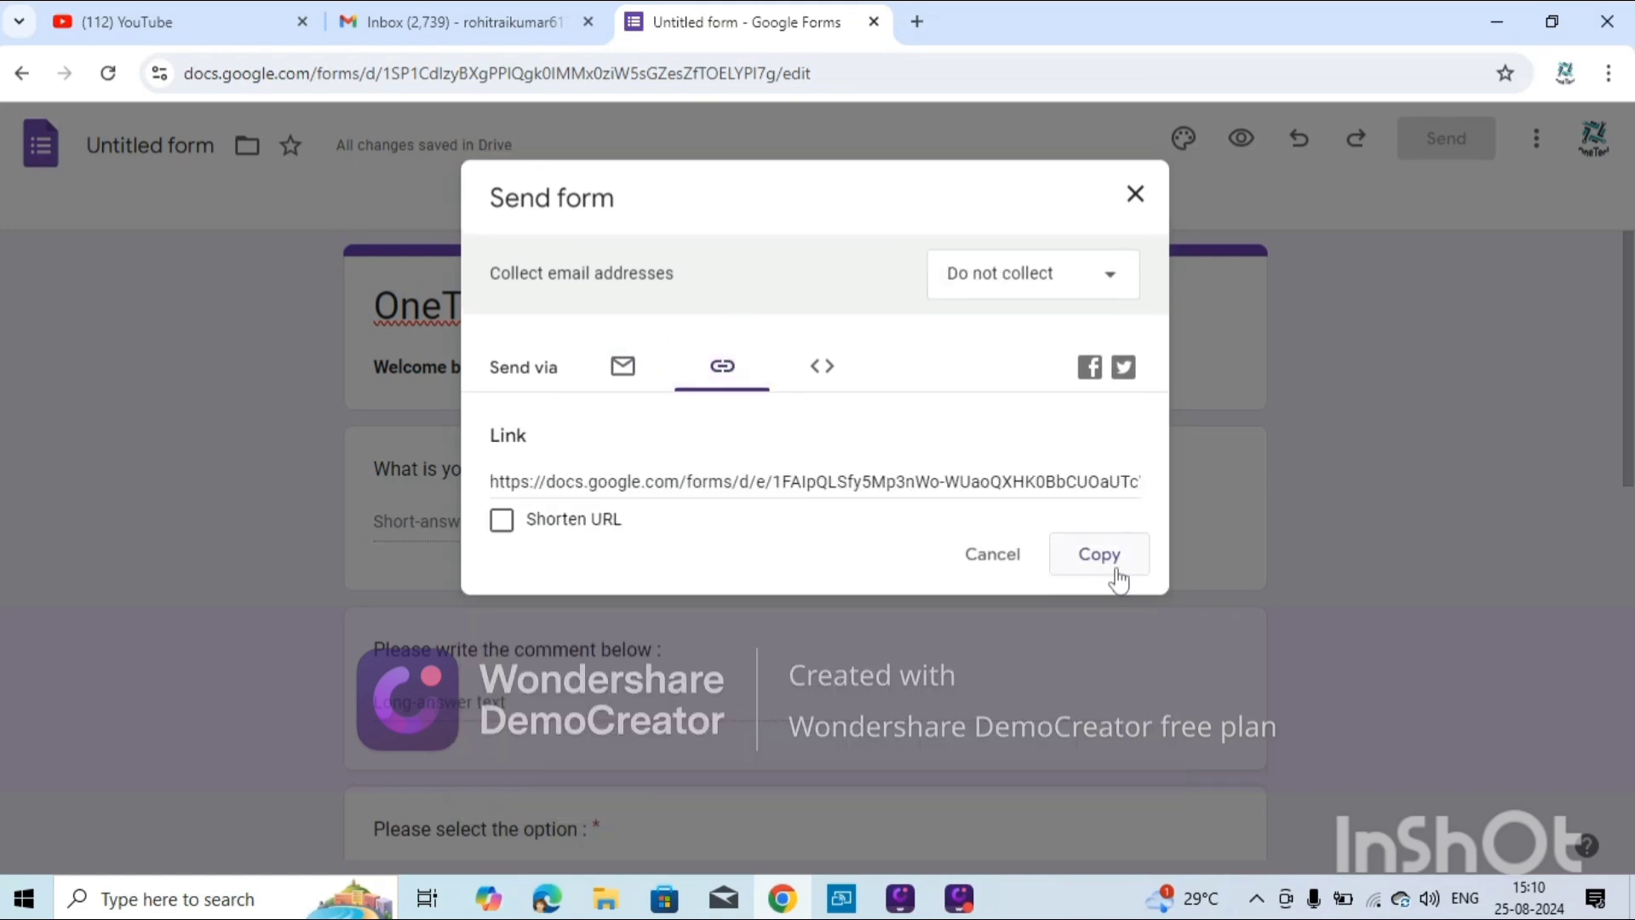
click(1111, 560)
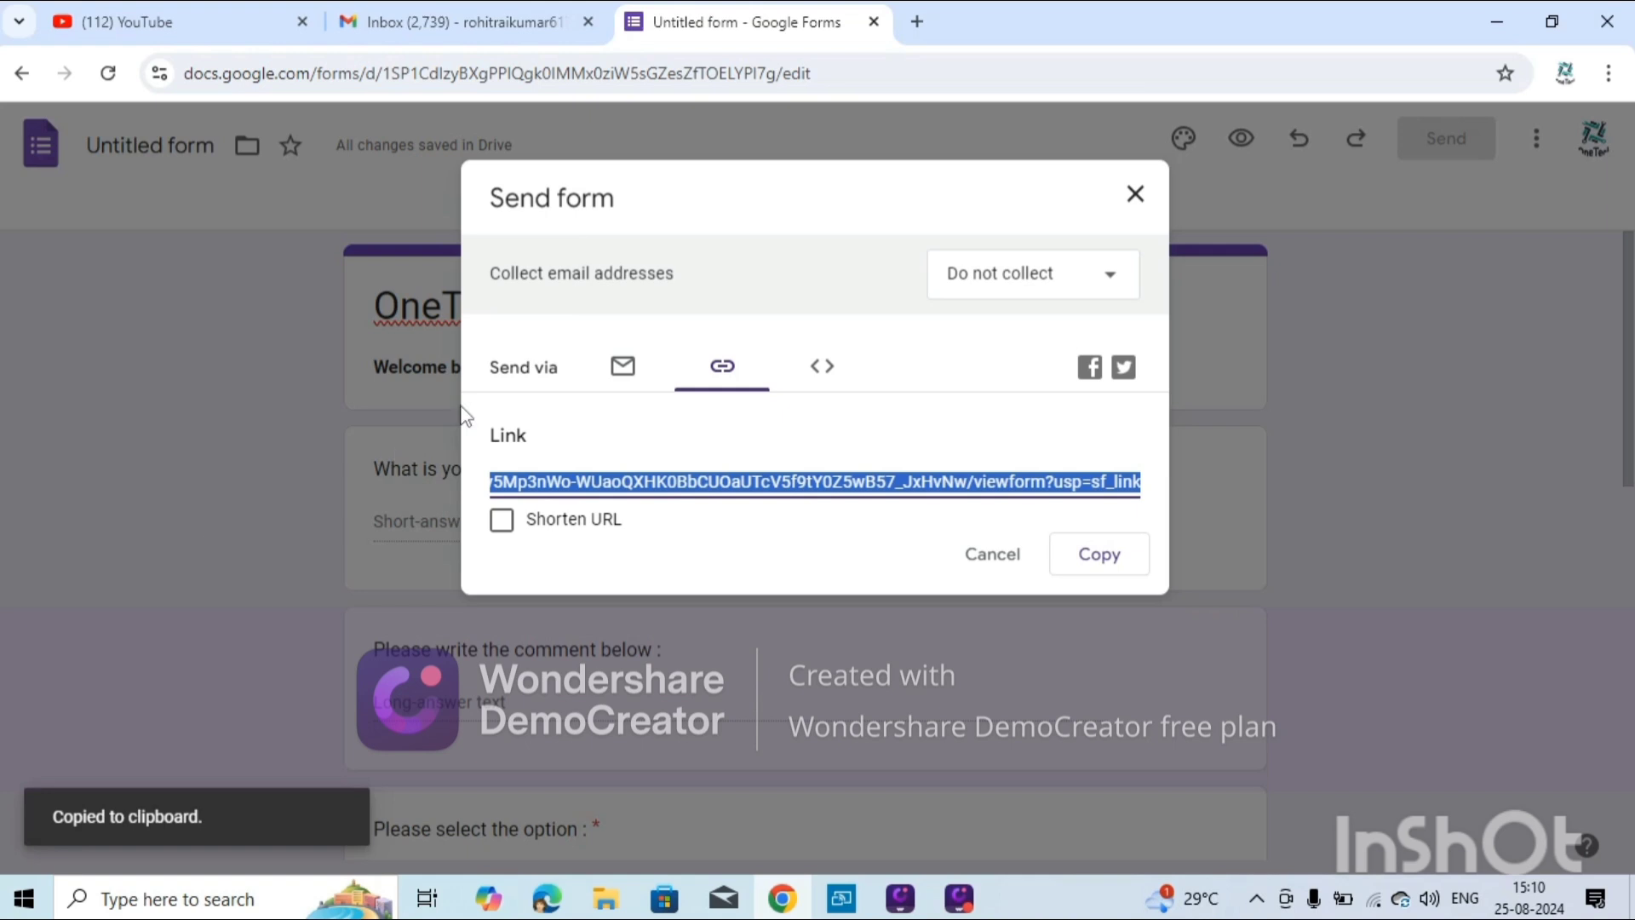
click(623, 367)
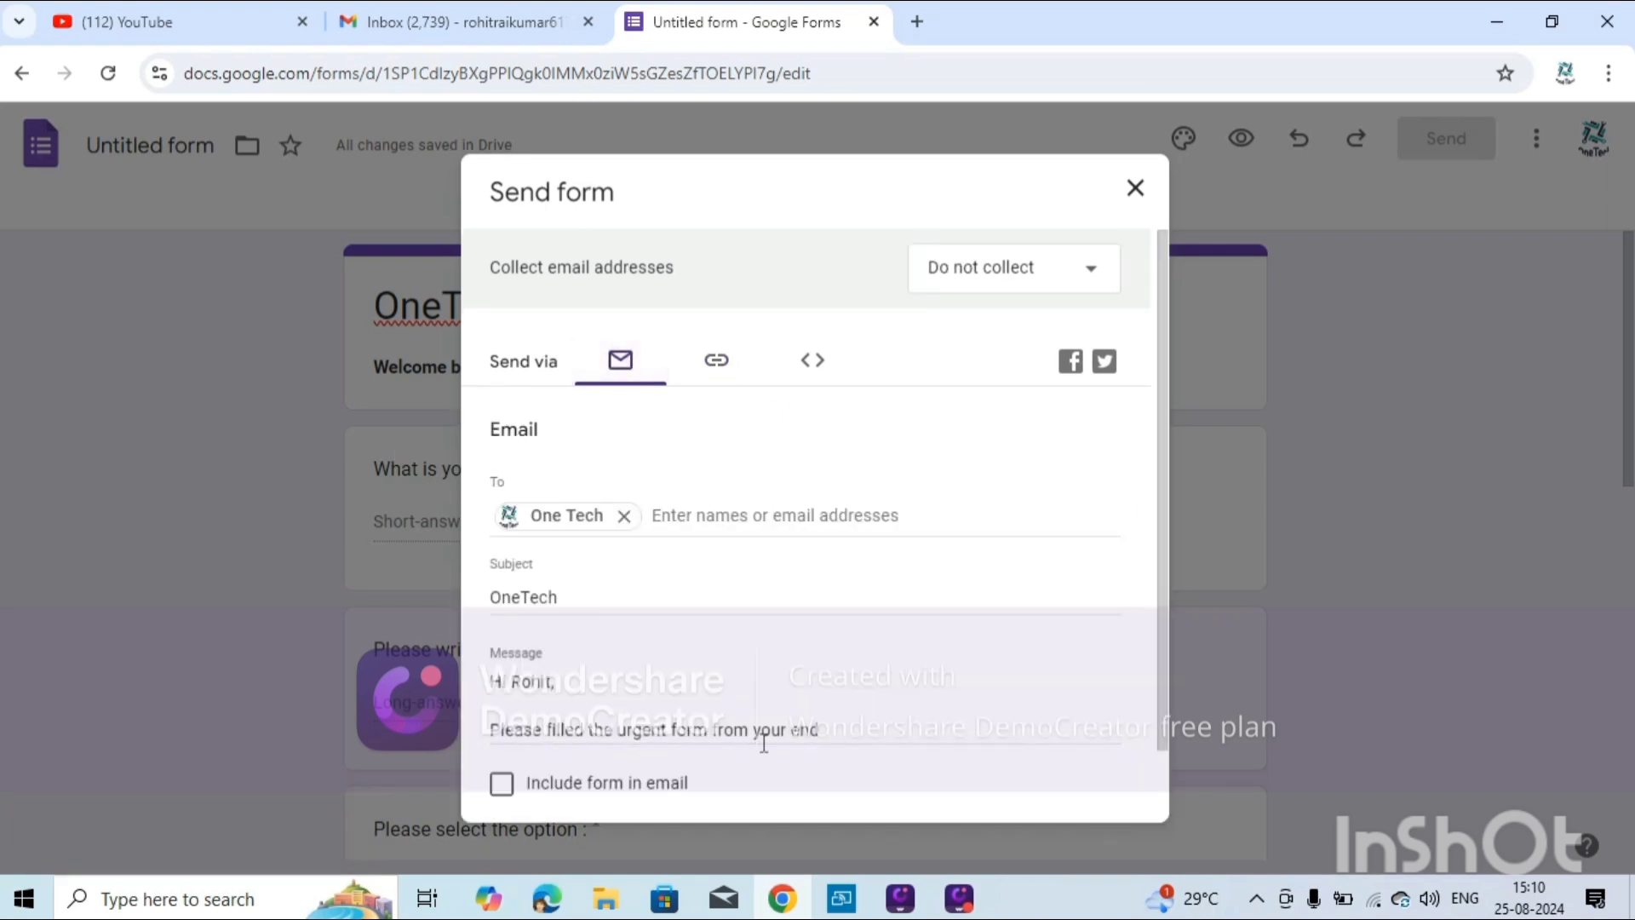
click(818, 745)
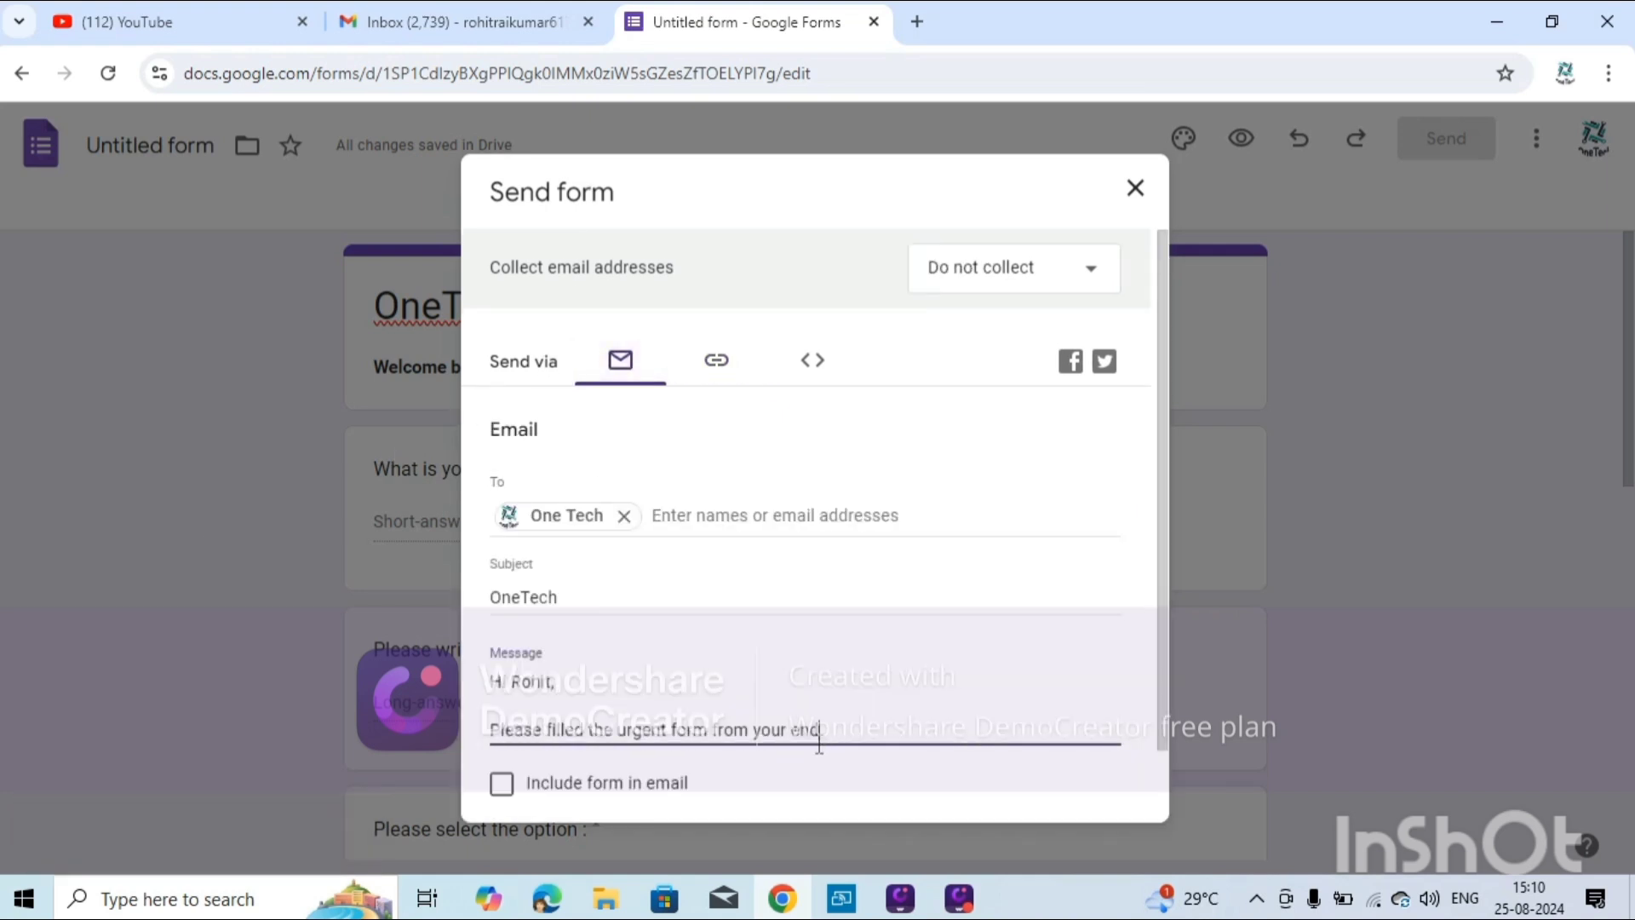
key(Return)
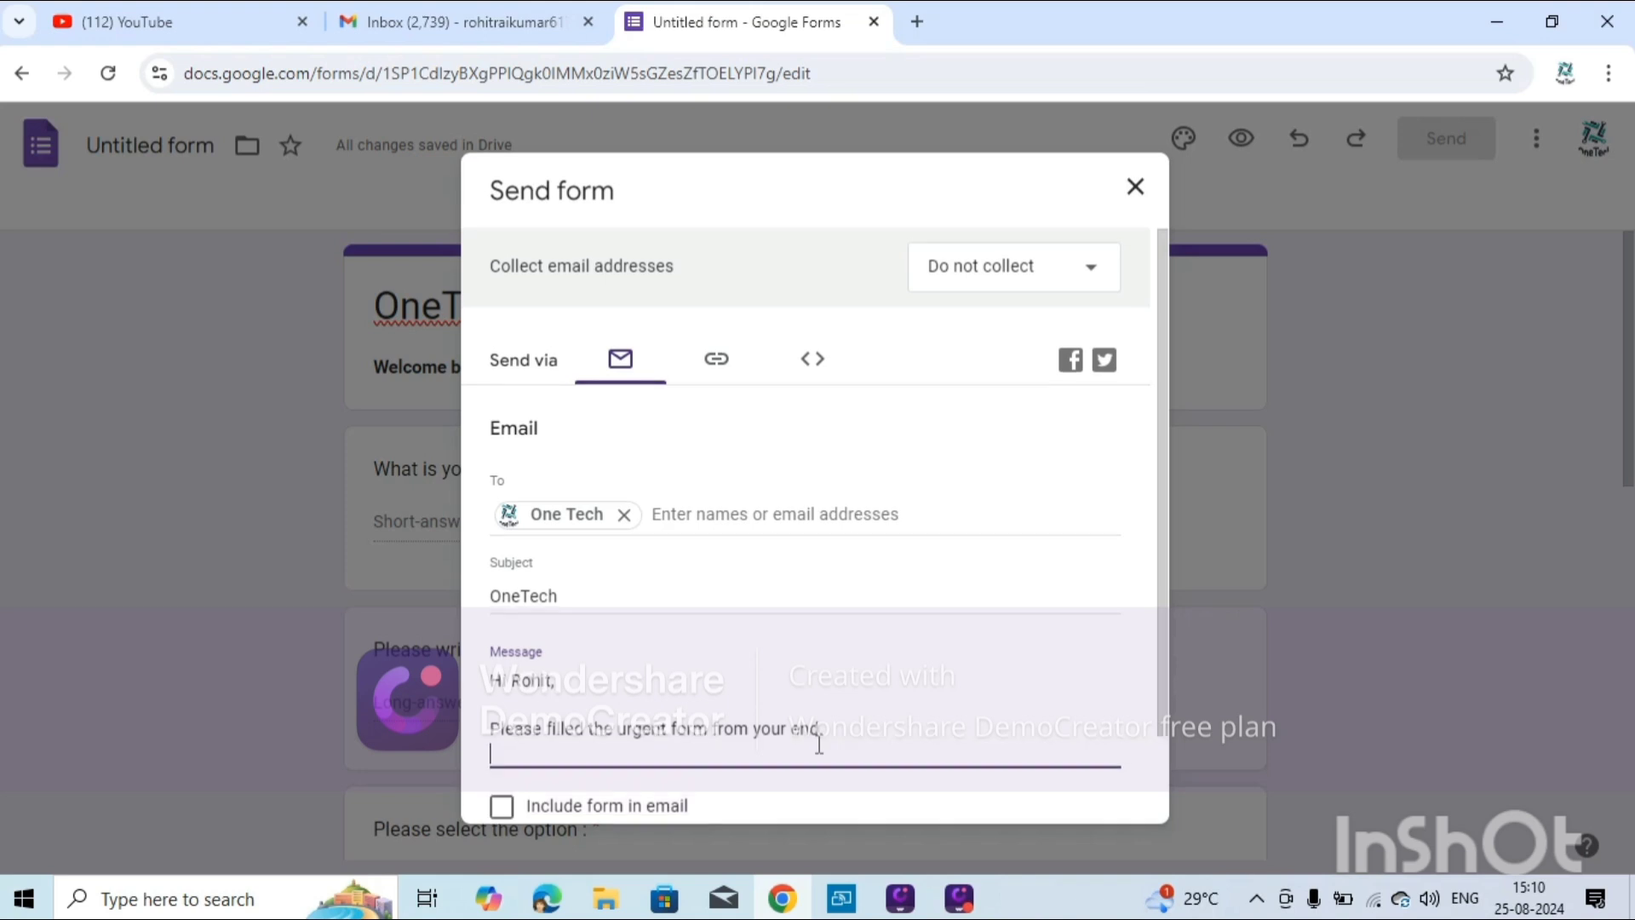
key(ctrl+v)
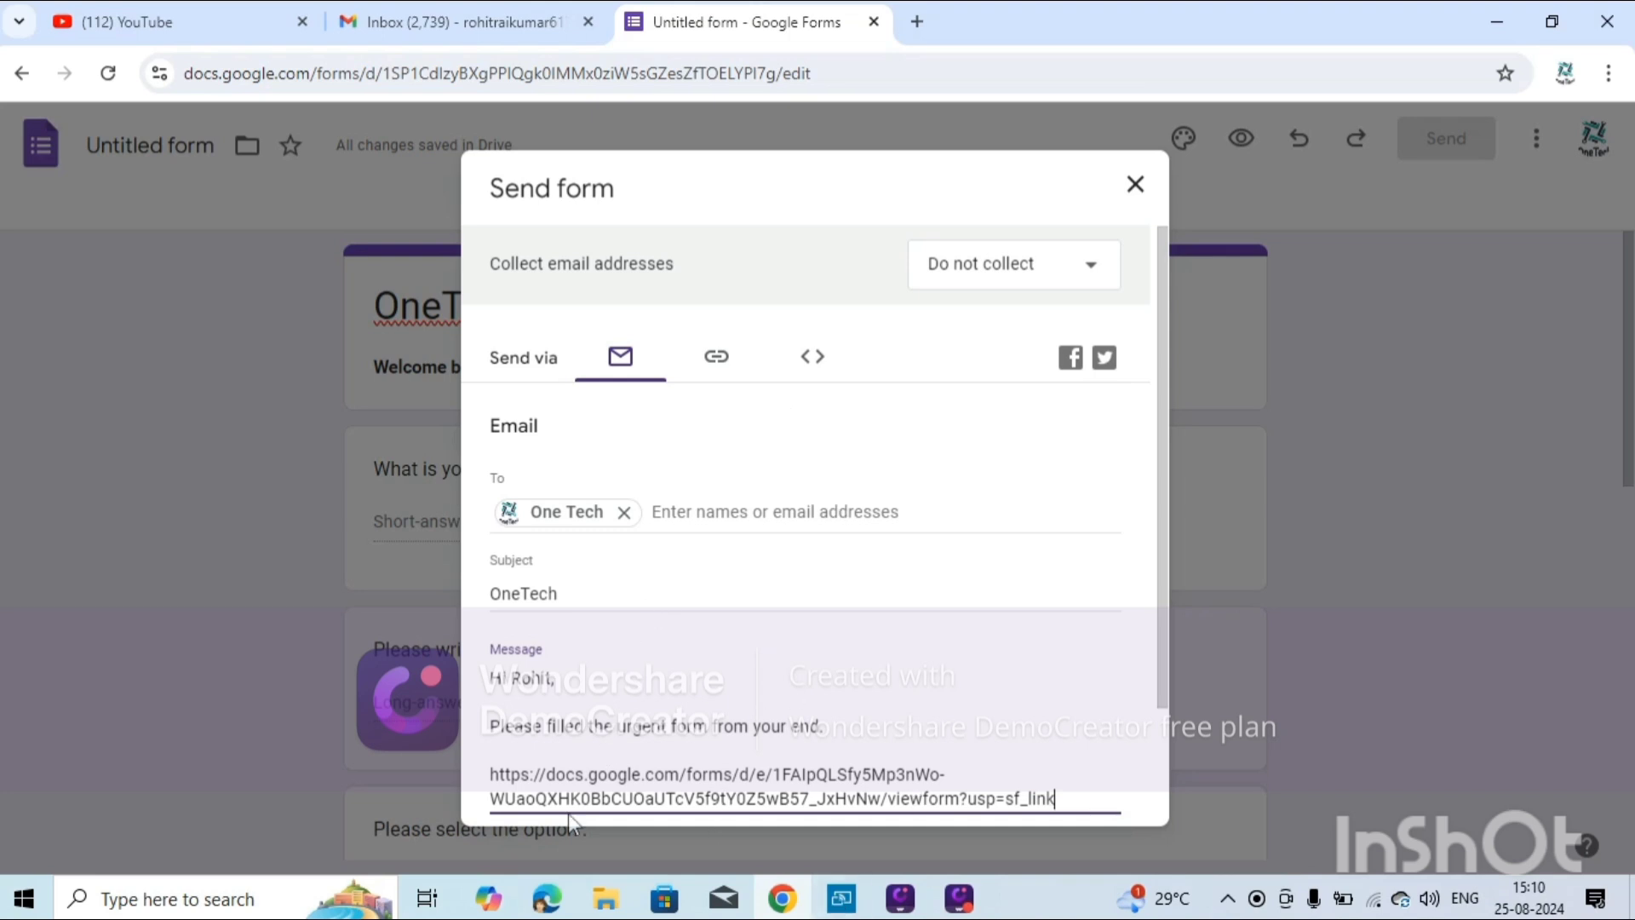
click(917, 22)
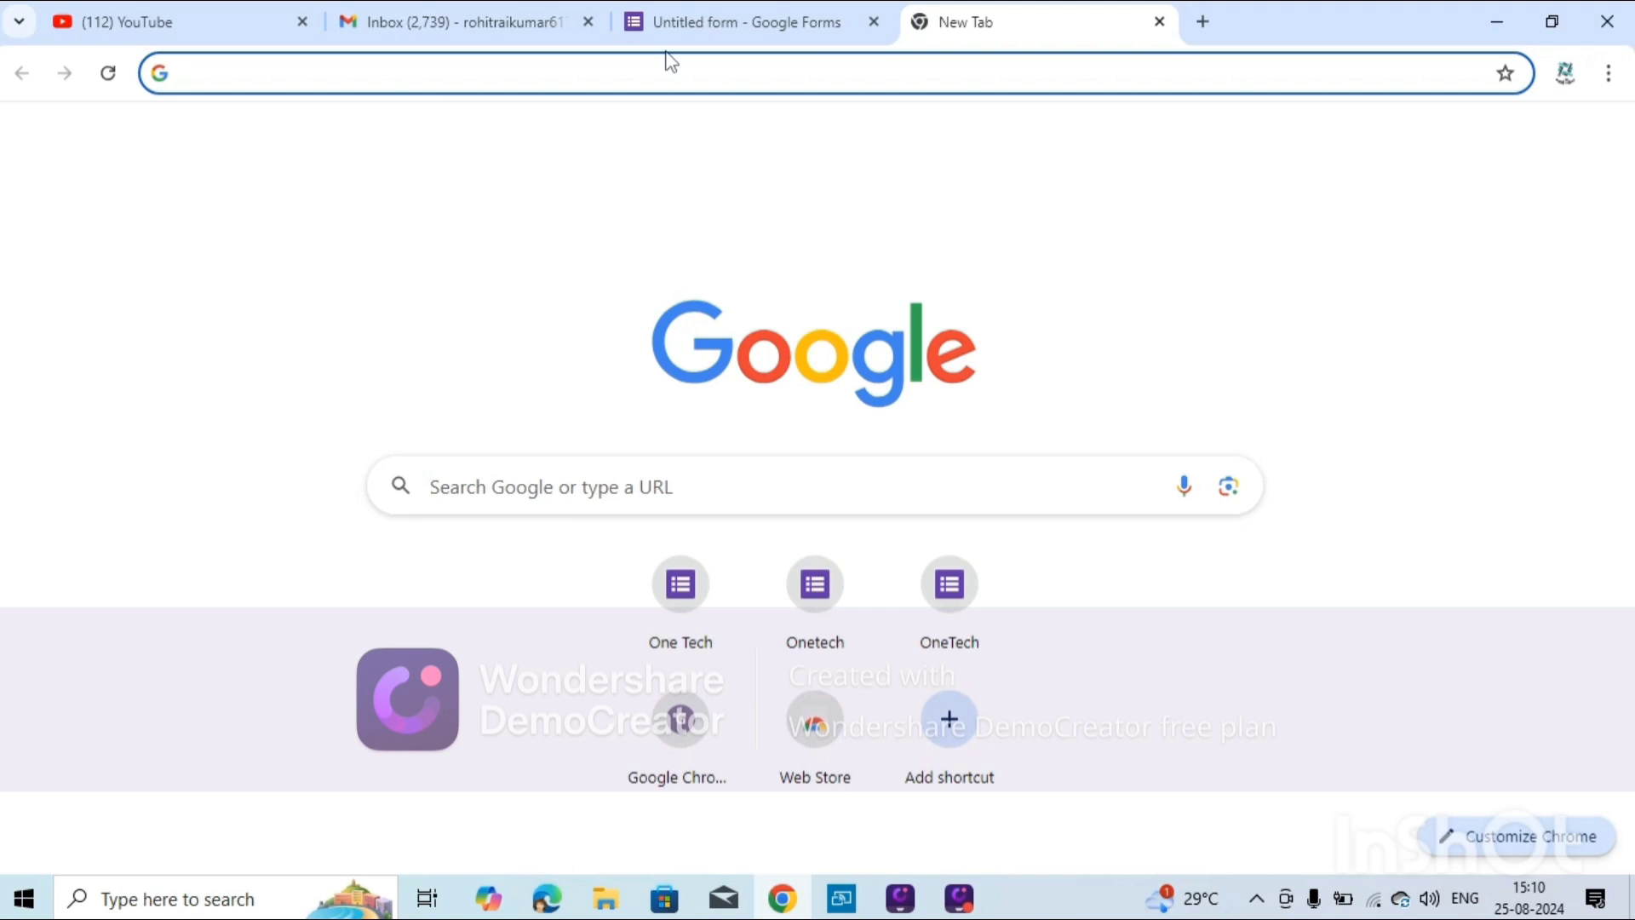
click(672, 71)
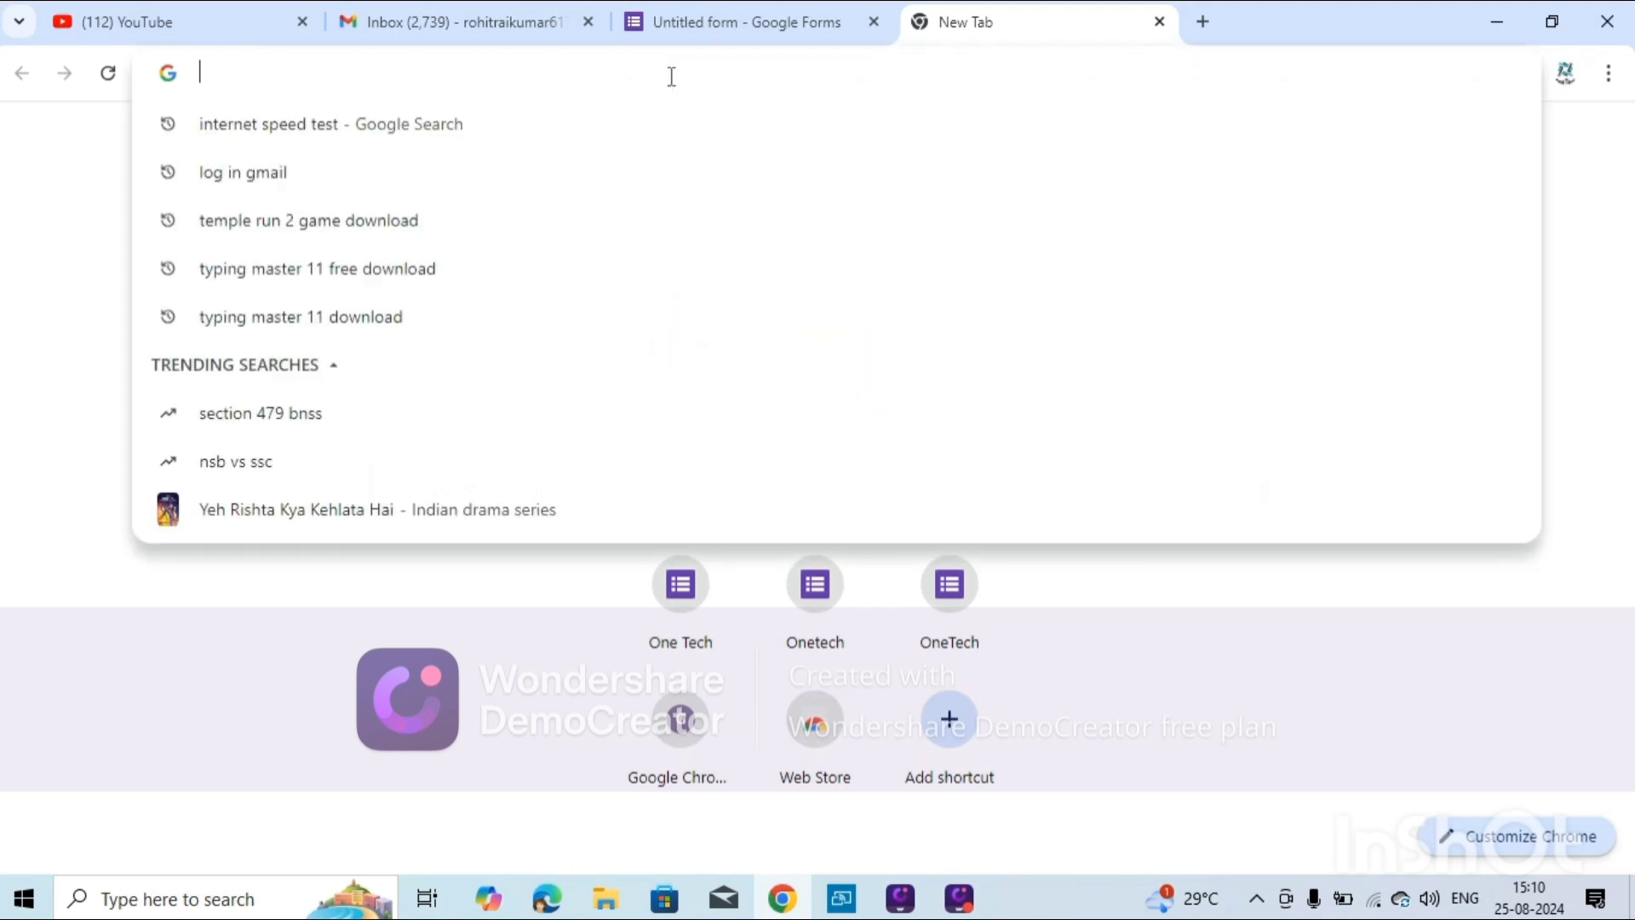
key(ctrl+v)
key(Return)
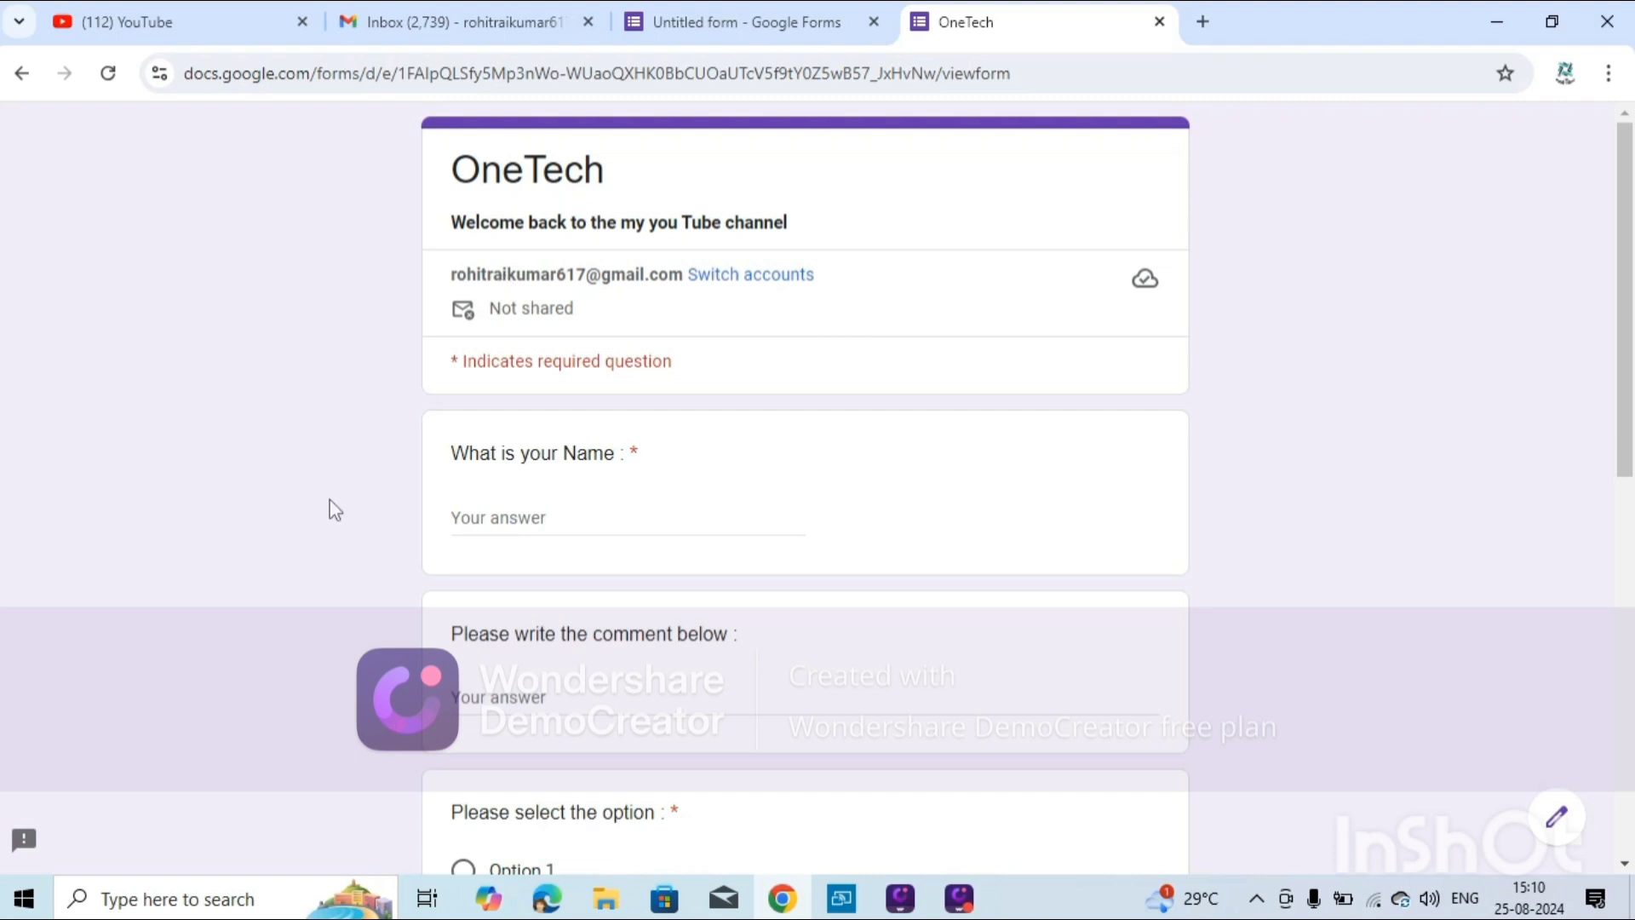
scroll(521, 541, down, 3)
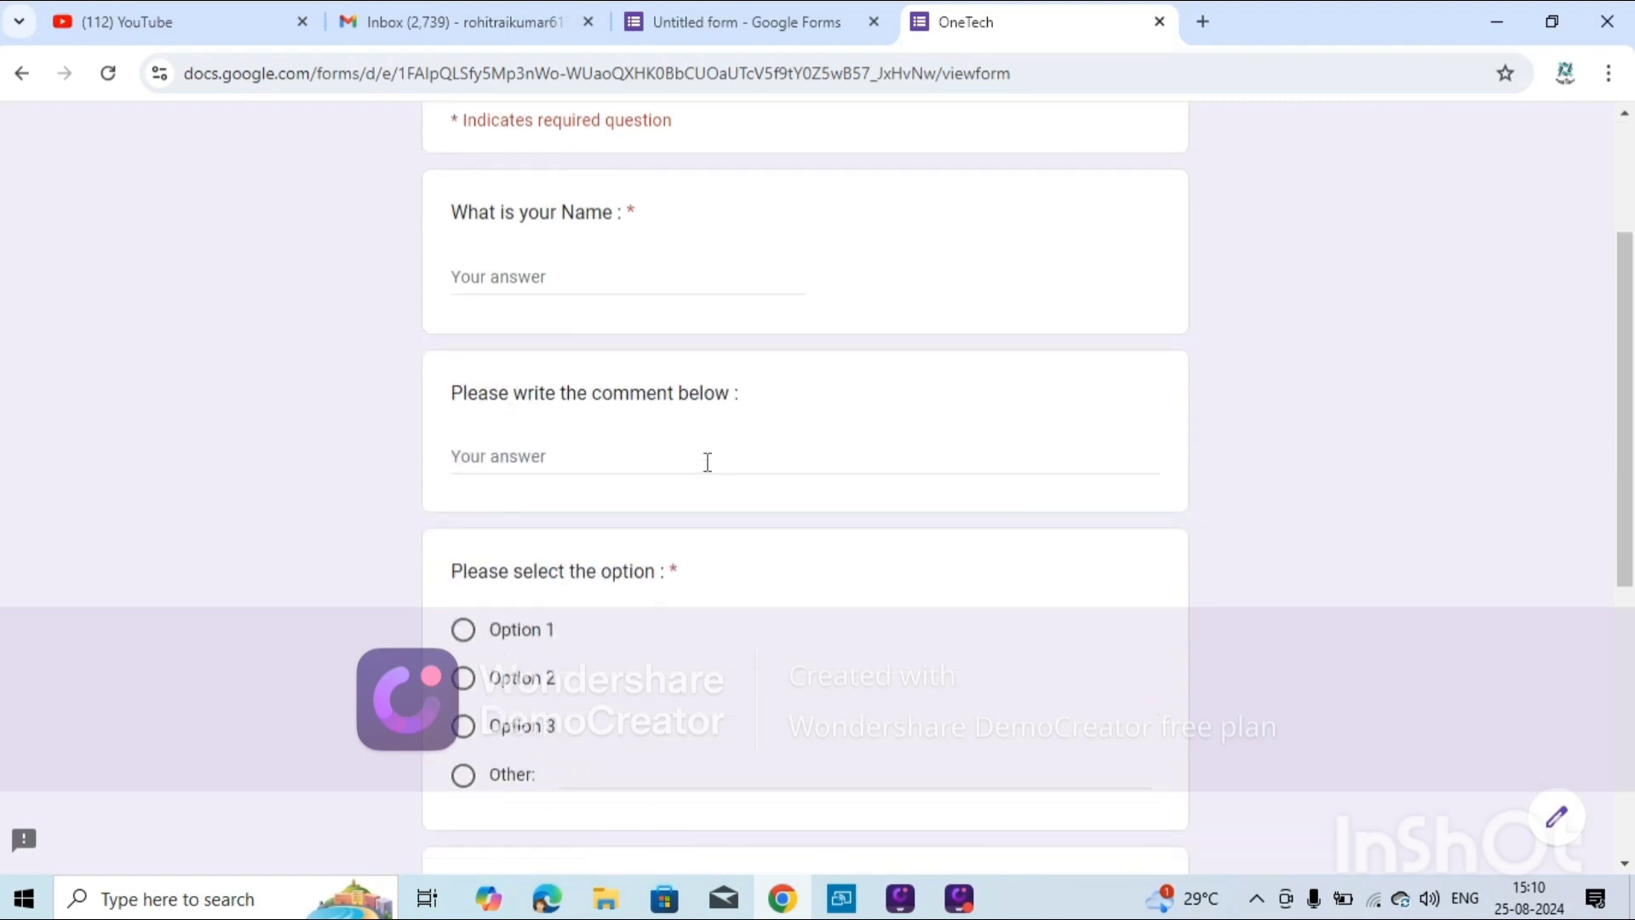
scroll(547, 650, down, 4)
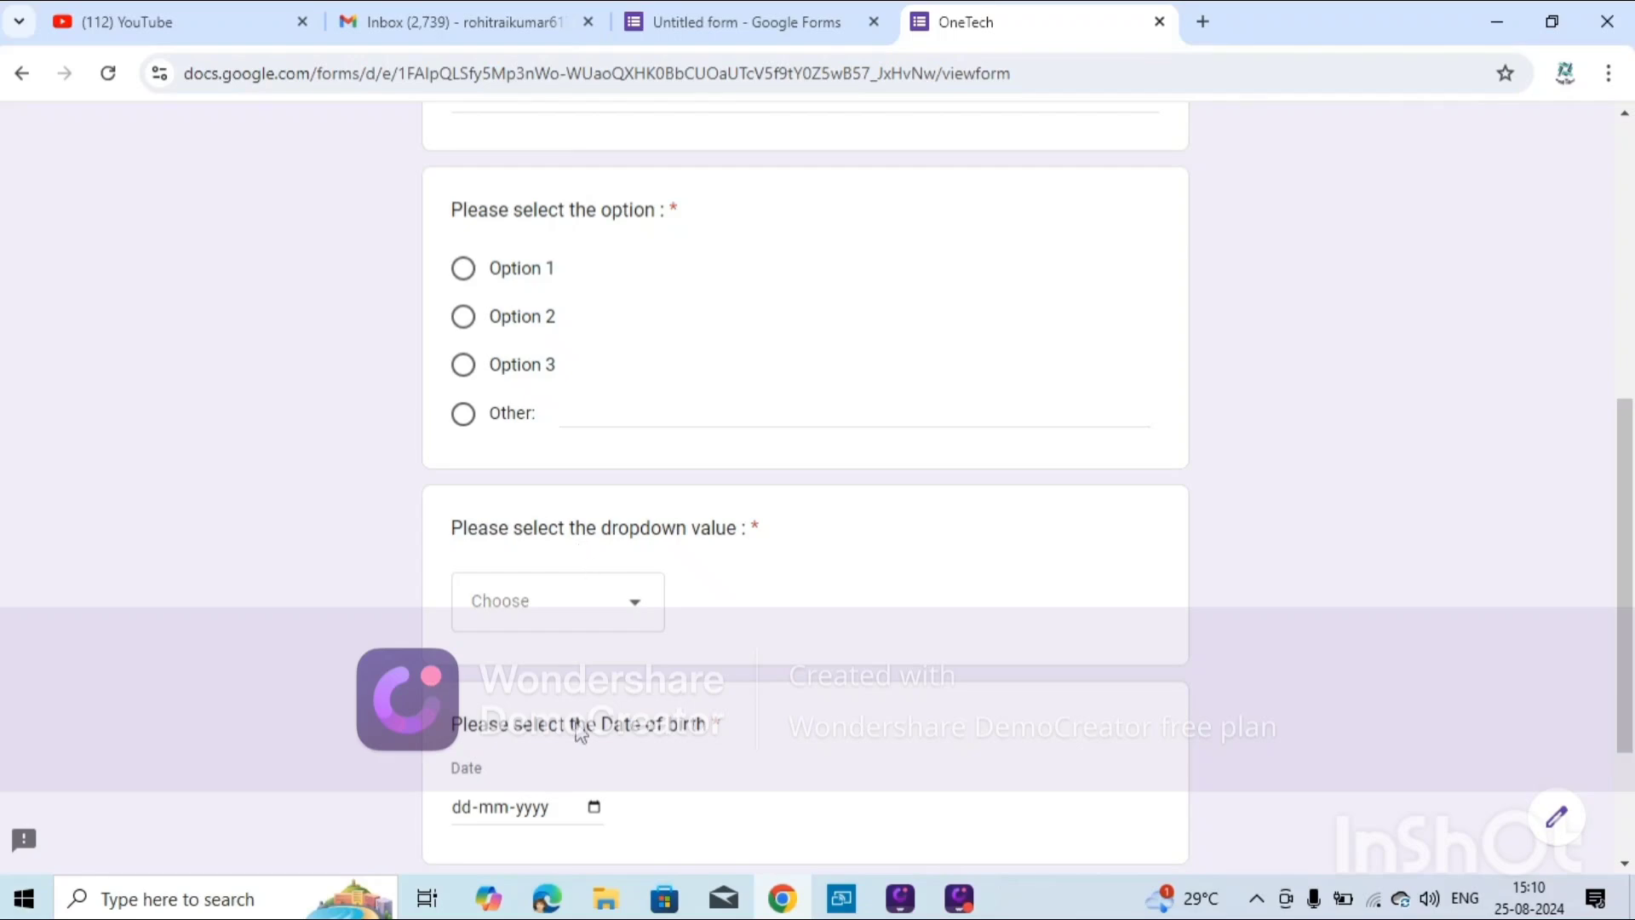
scroll(498, 643, down, 3)
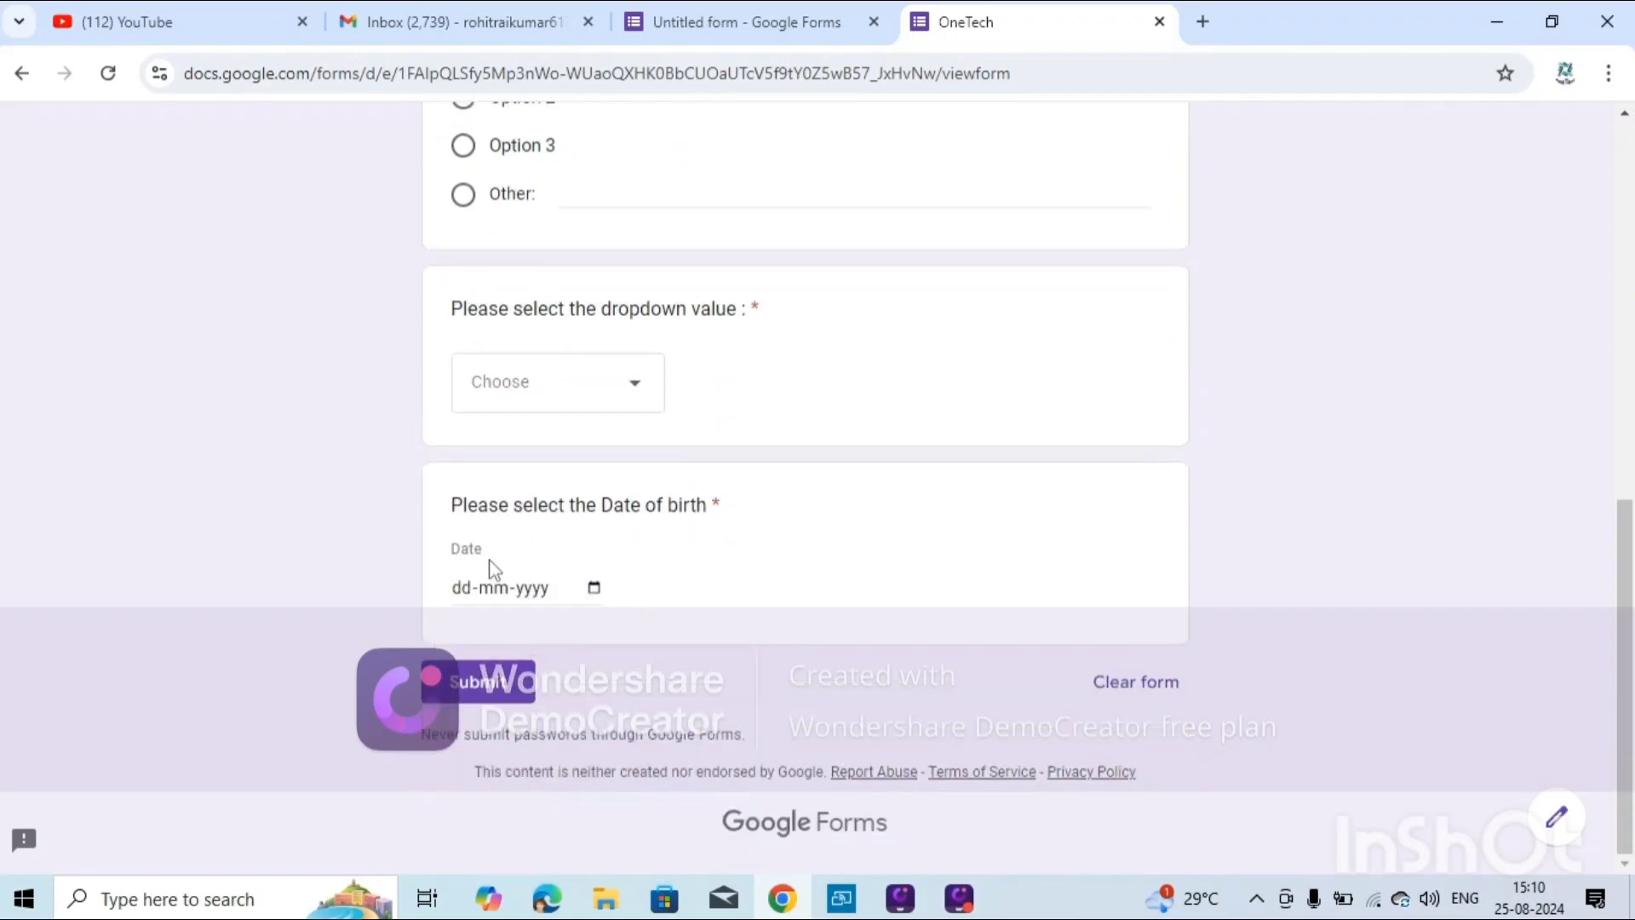
scroll(532, 468, up, 9)
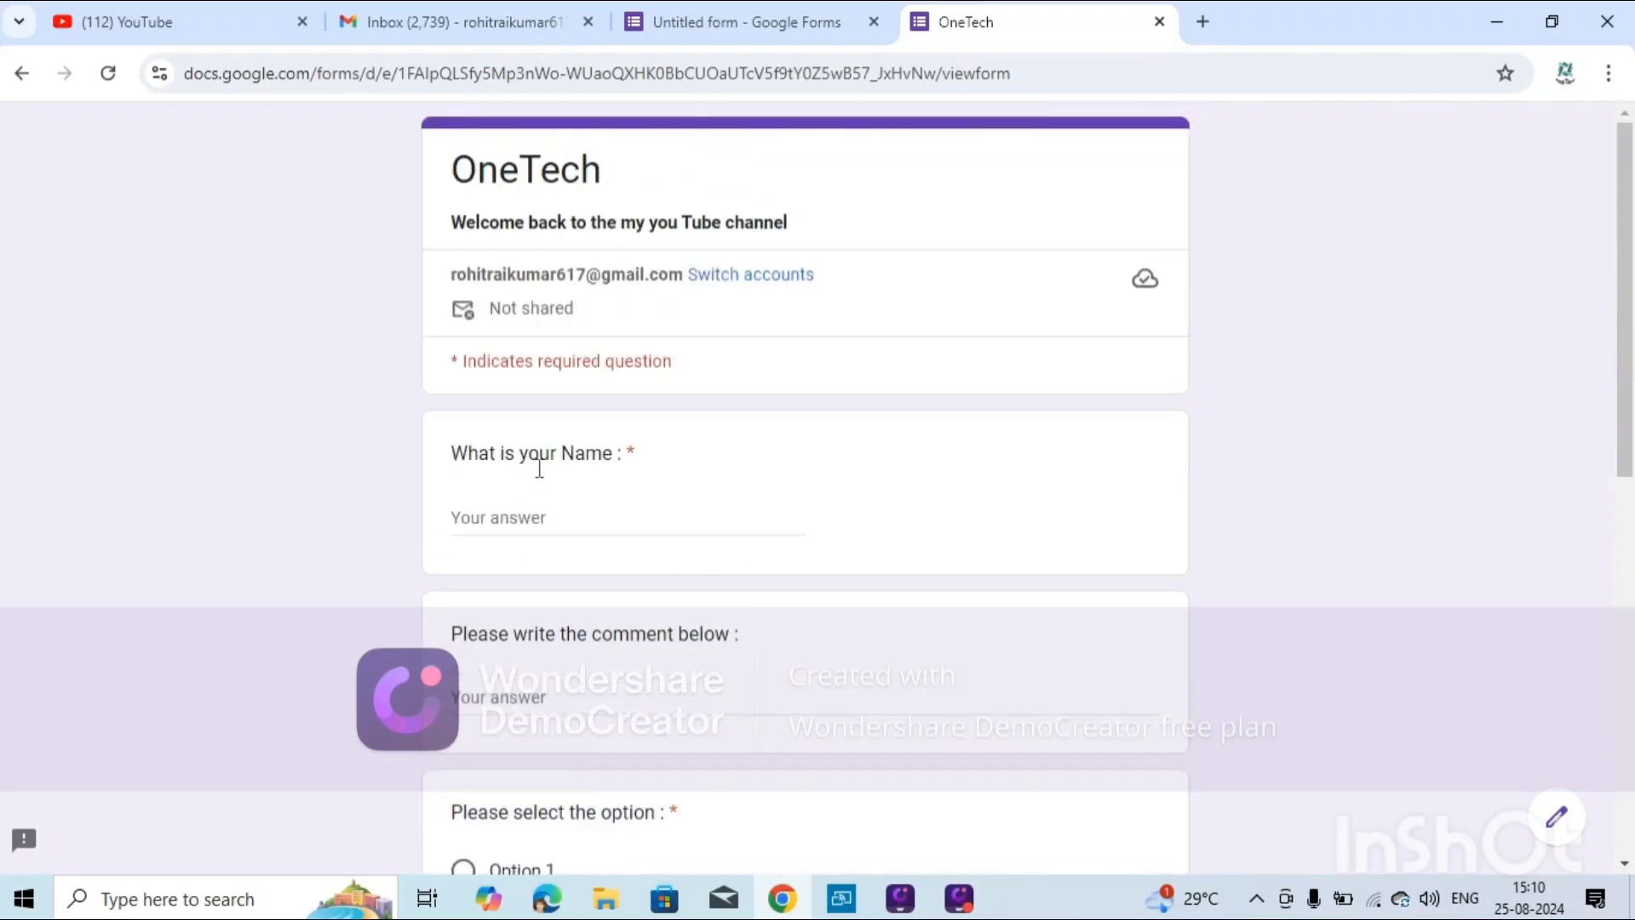
Fill in the Name field and enter the comment 'Hi Everyone'.
click(545, 531)
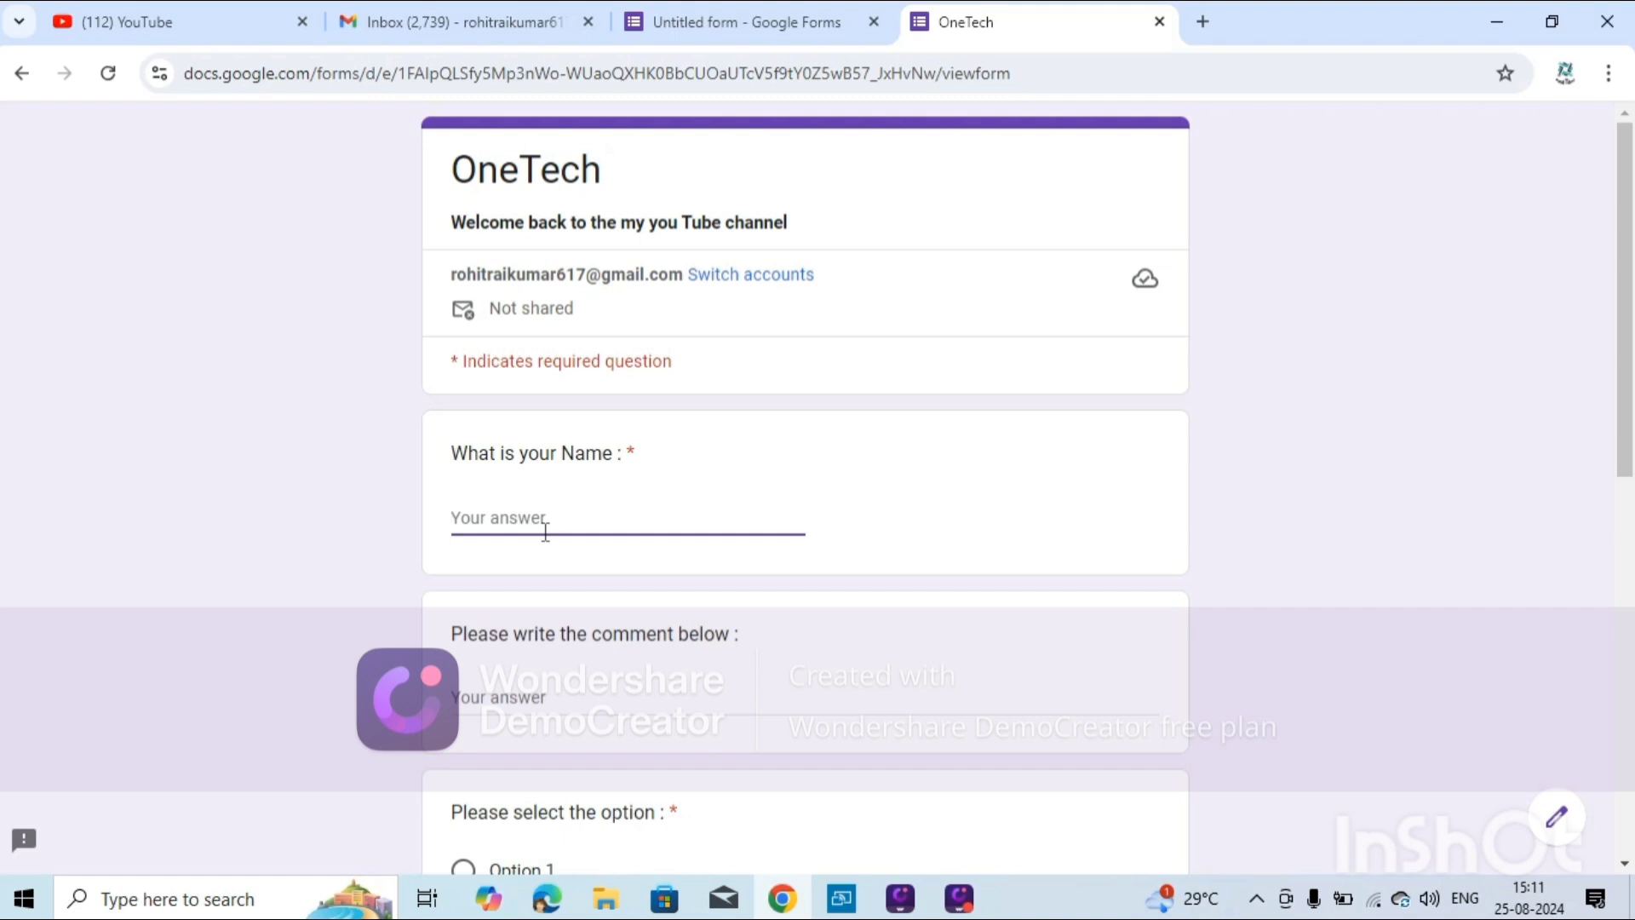
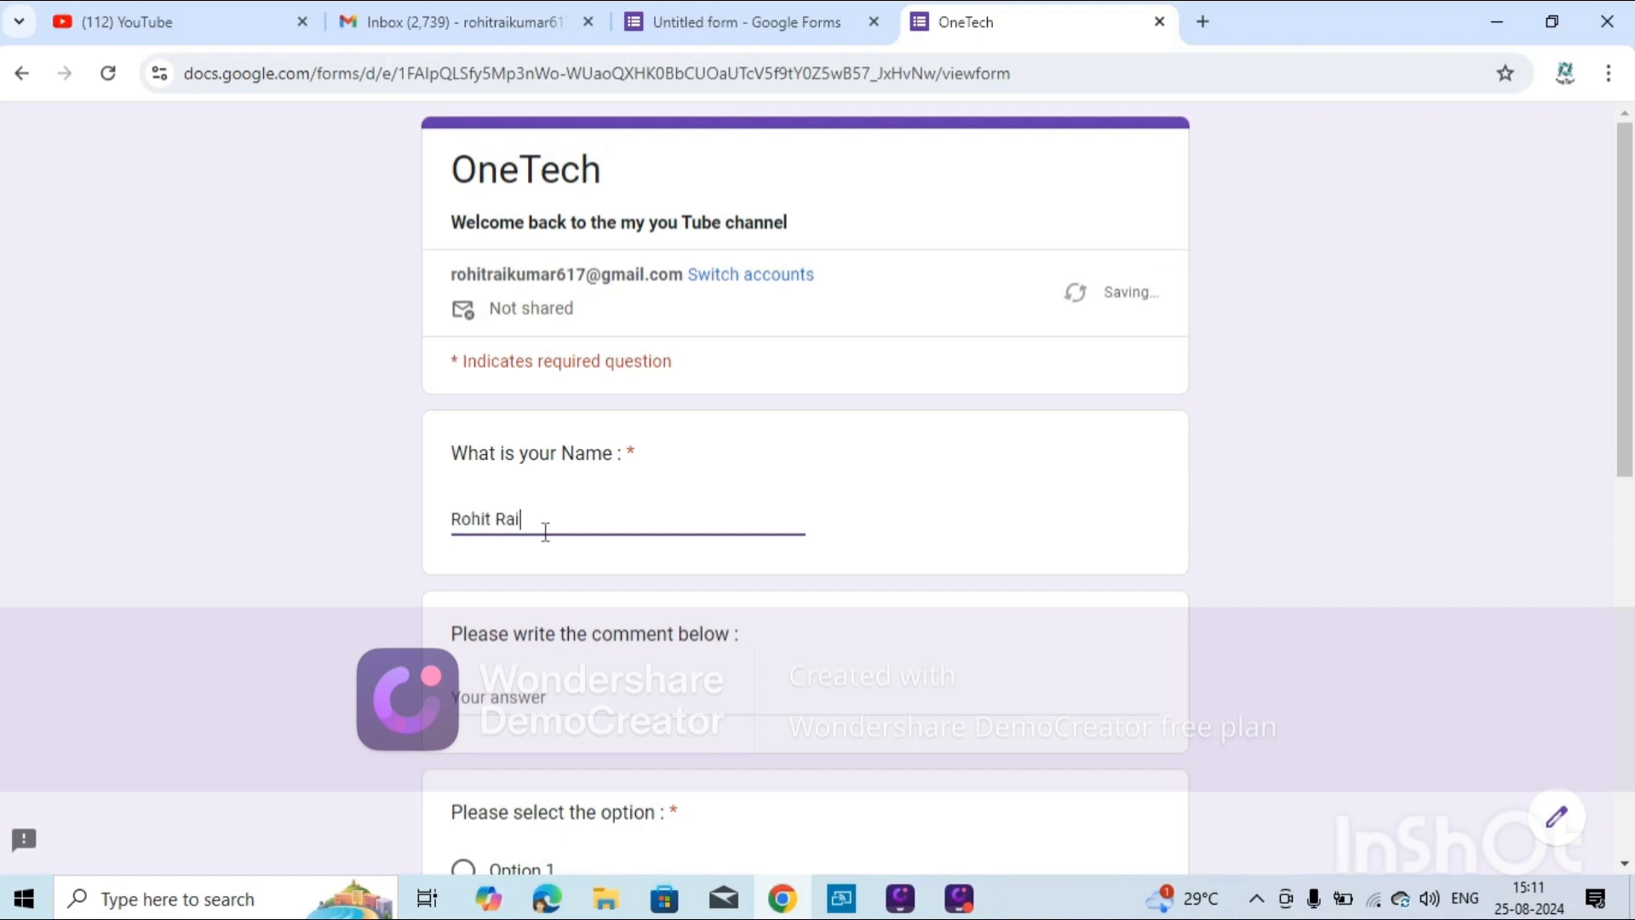
scroll(508, 502, down, 4)
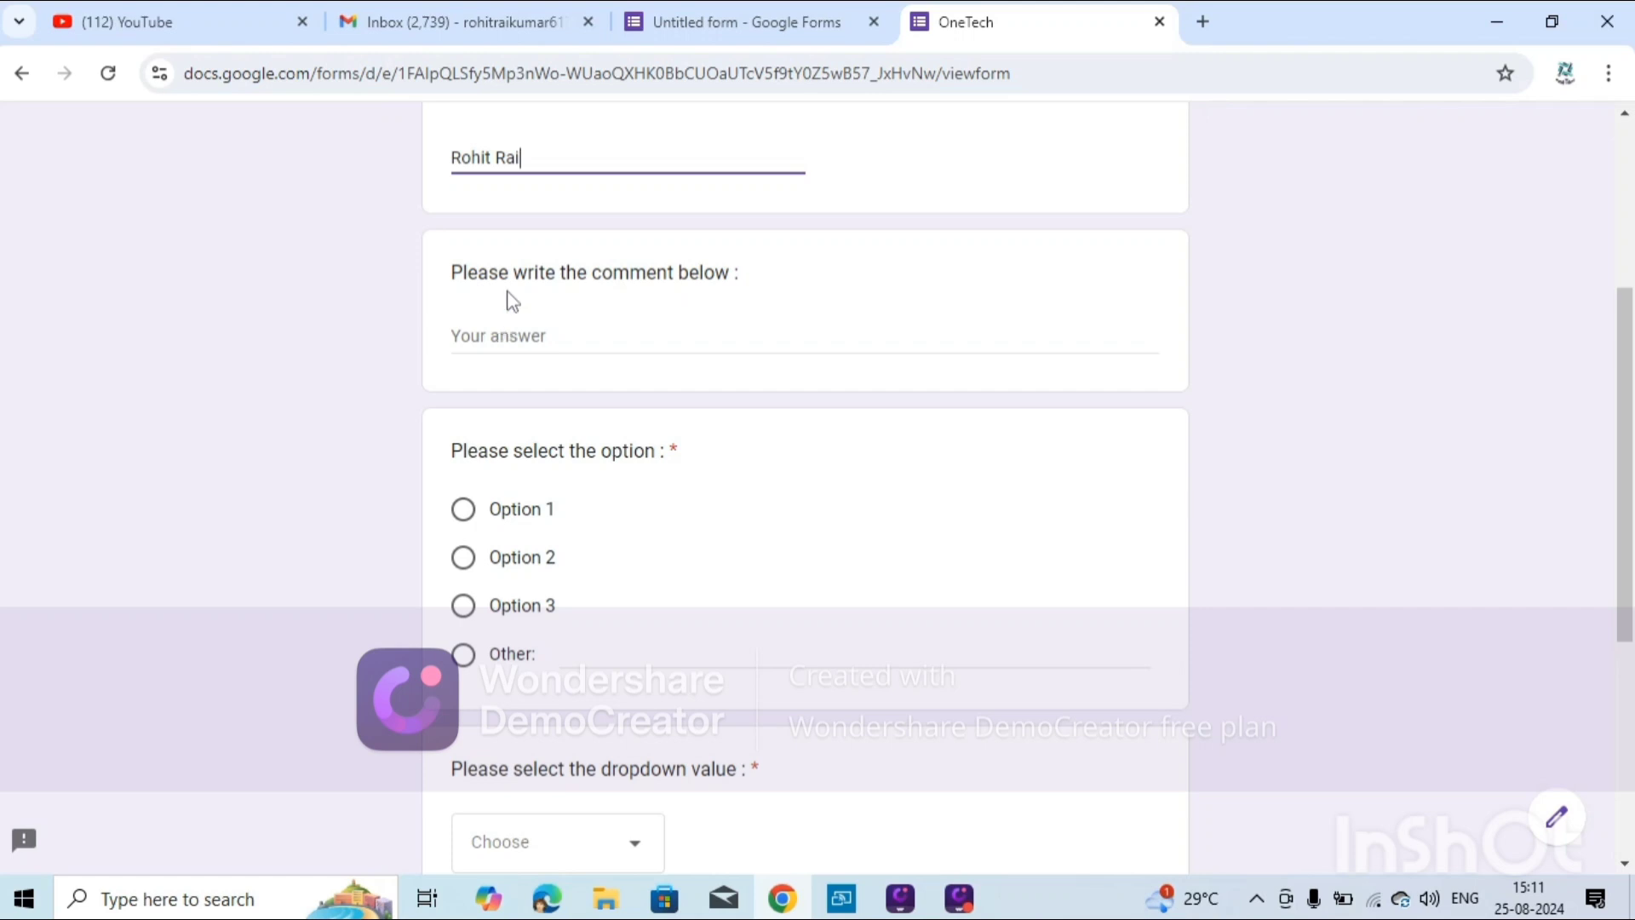
click(539, 349)
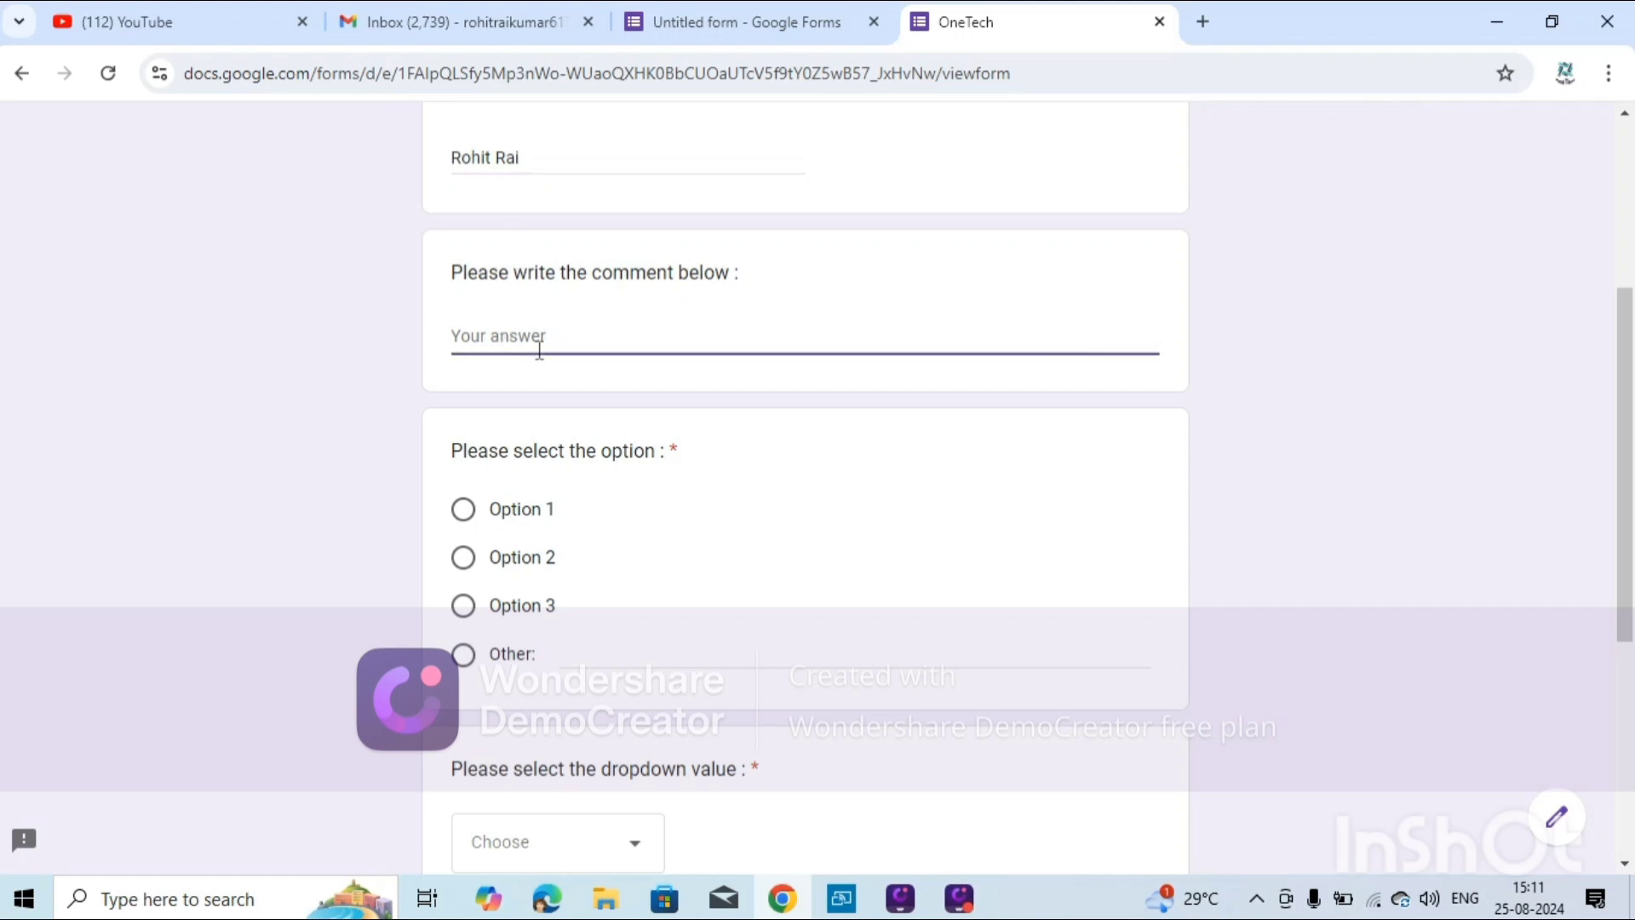
text(S)
key(BackSpace)
text(Hi Everyone.....)
click(472, 580)
Choose Option 2 for the multiple-choice question and in the dropdown.
click(464, 558)
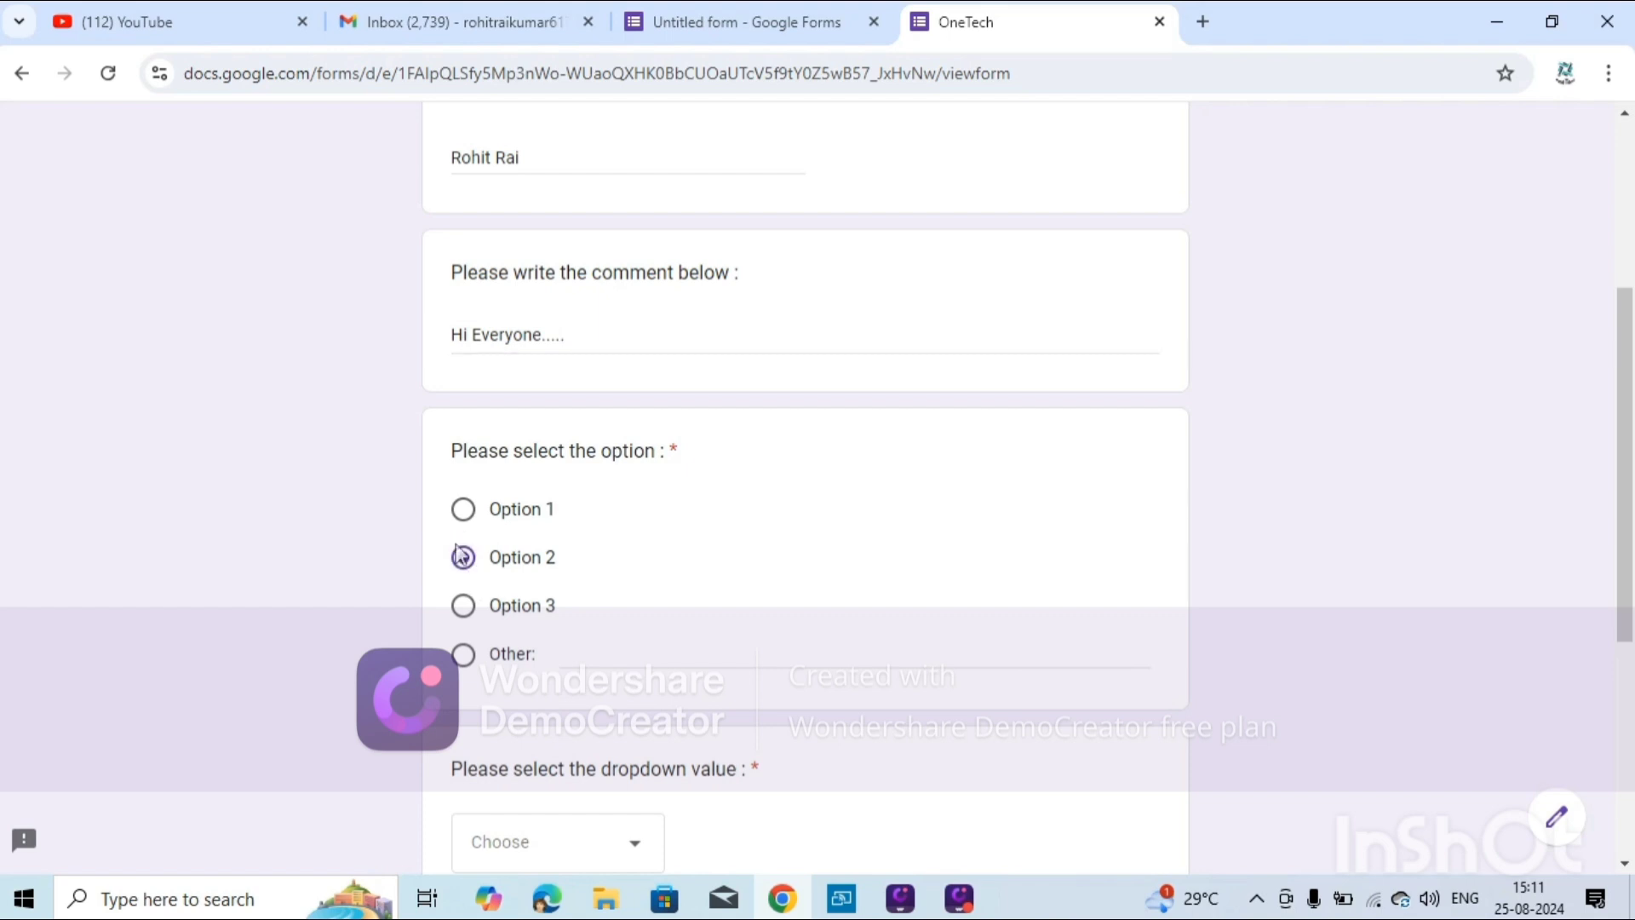
scroll(477, 575, down, 2)
scroll(492, 582, down, 2)
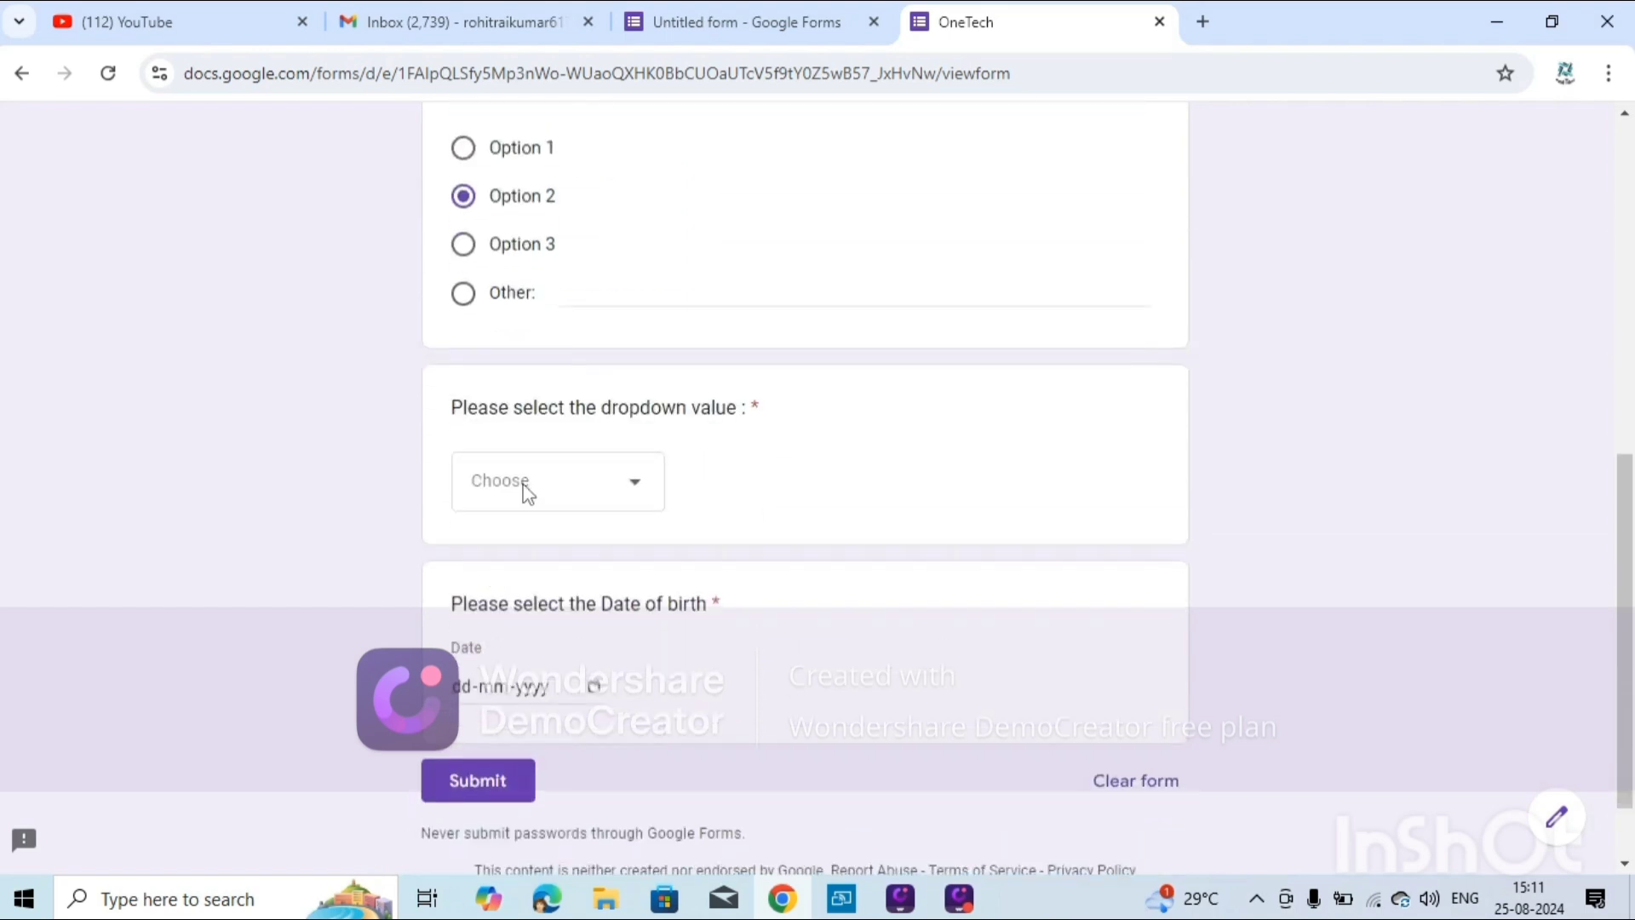
click(595, 511)
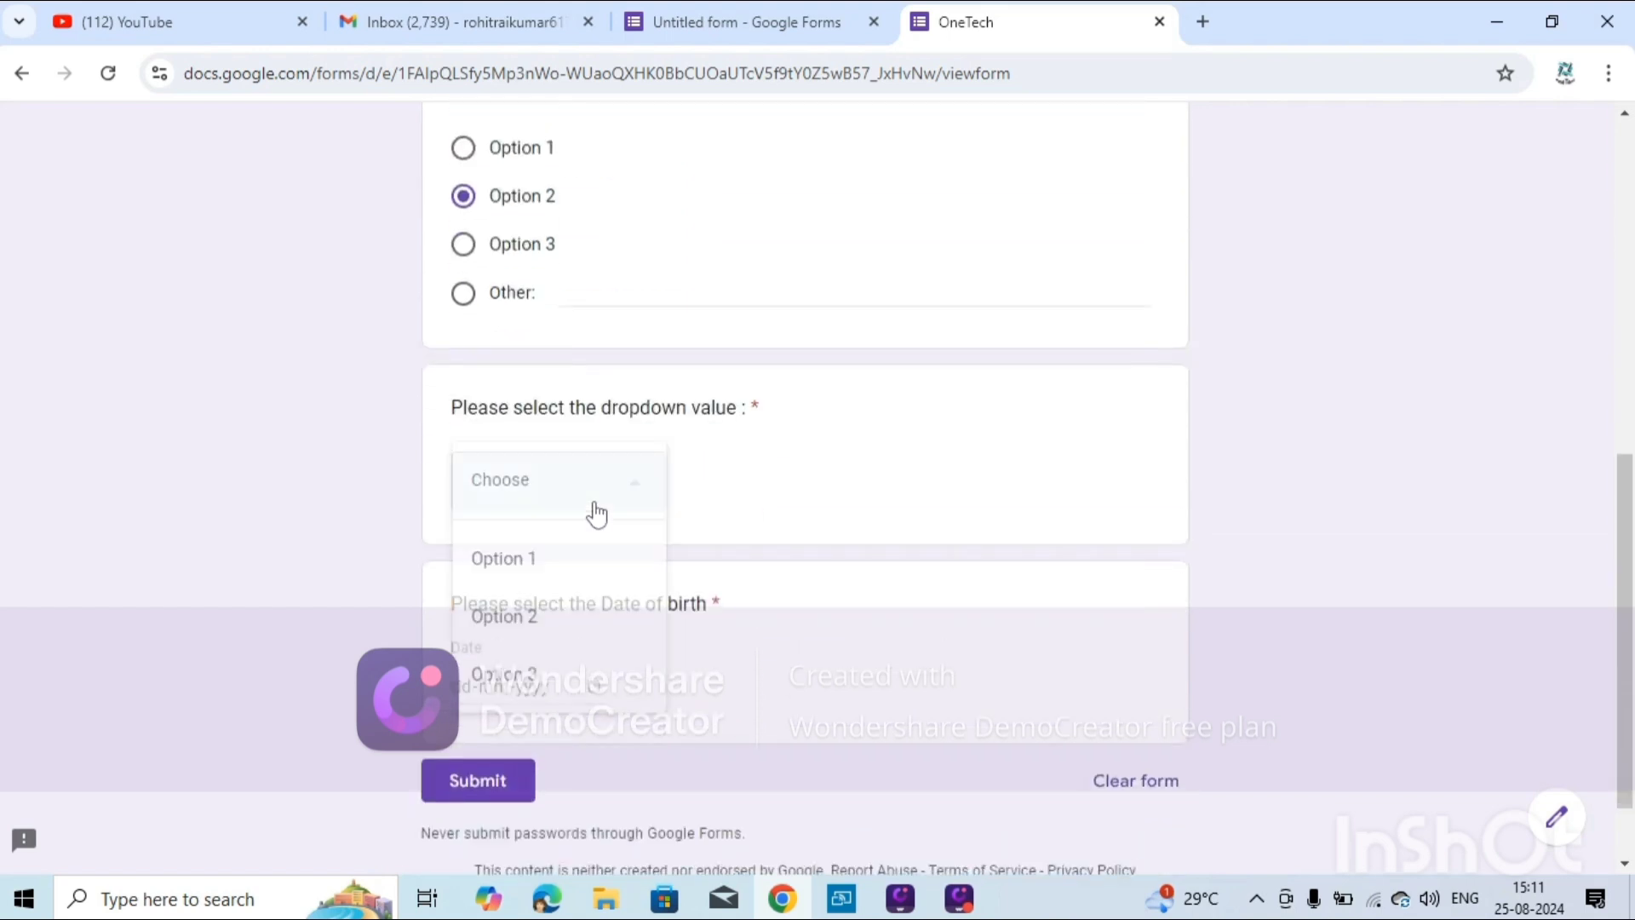
click(558, 628)
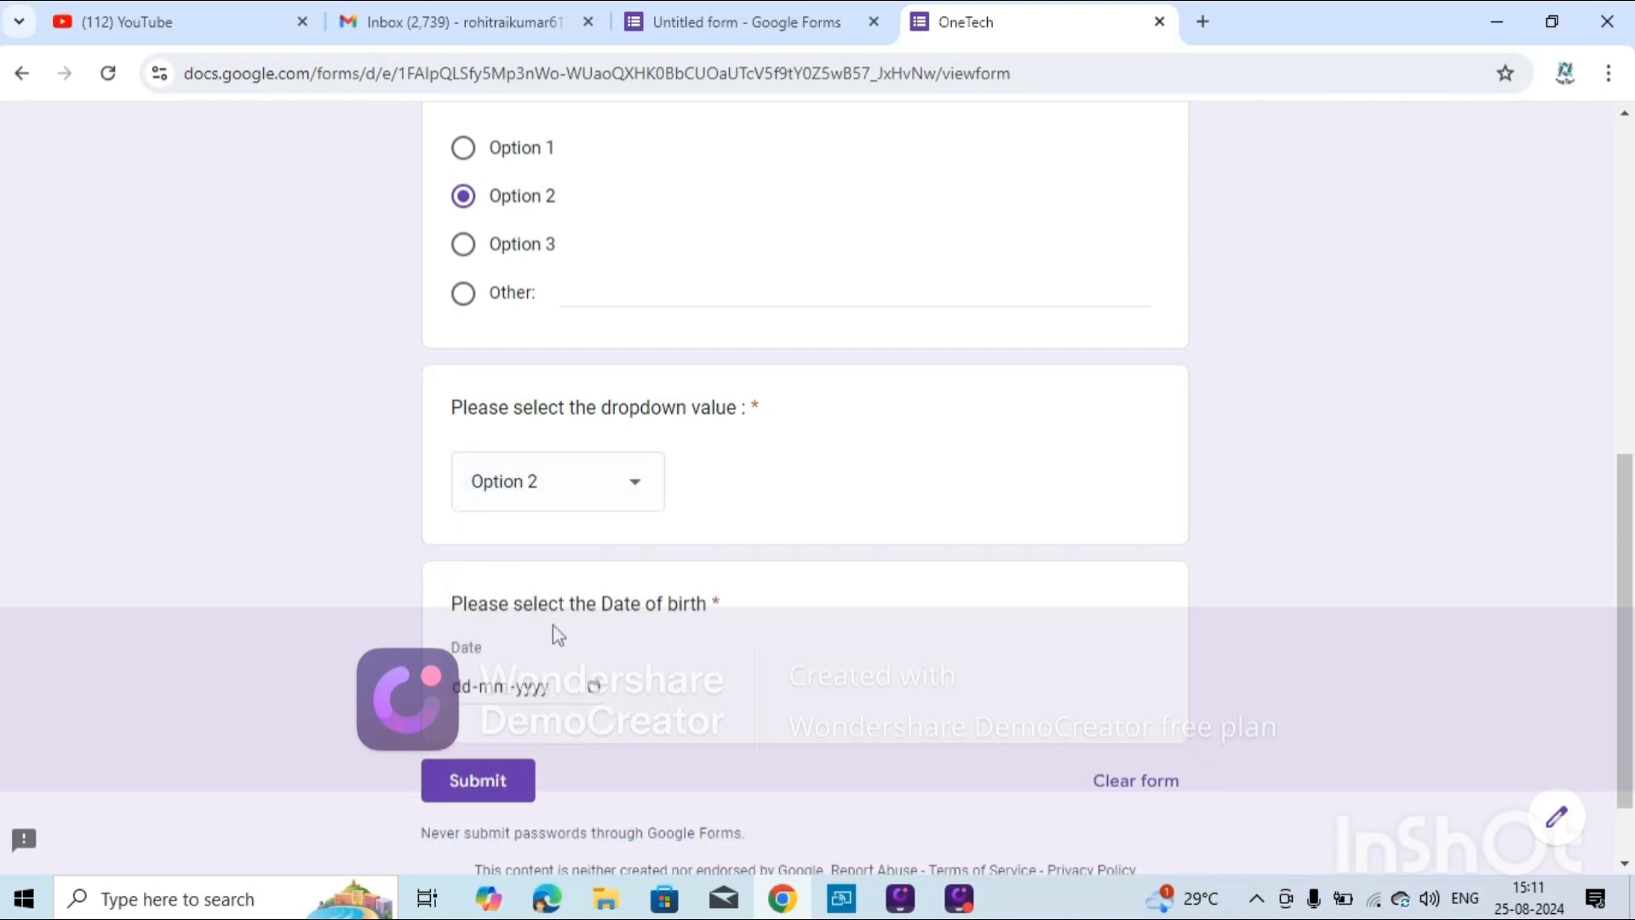
Set the date of birth to 21 June 2024 and submit the form.
scroll(749, 573, down, 1)
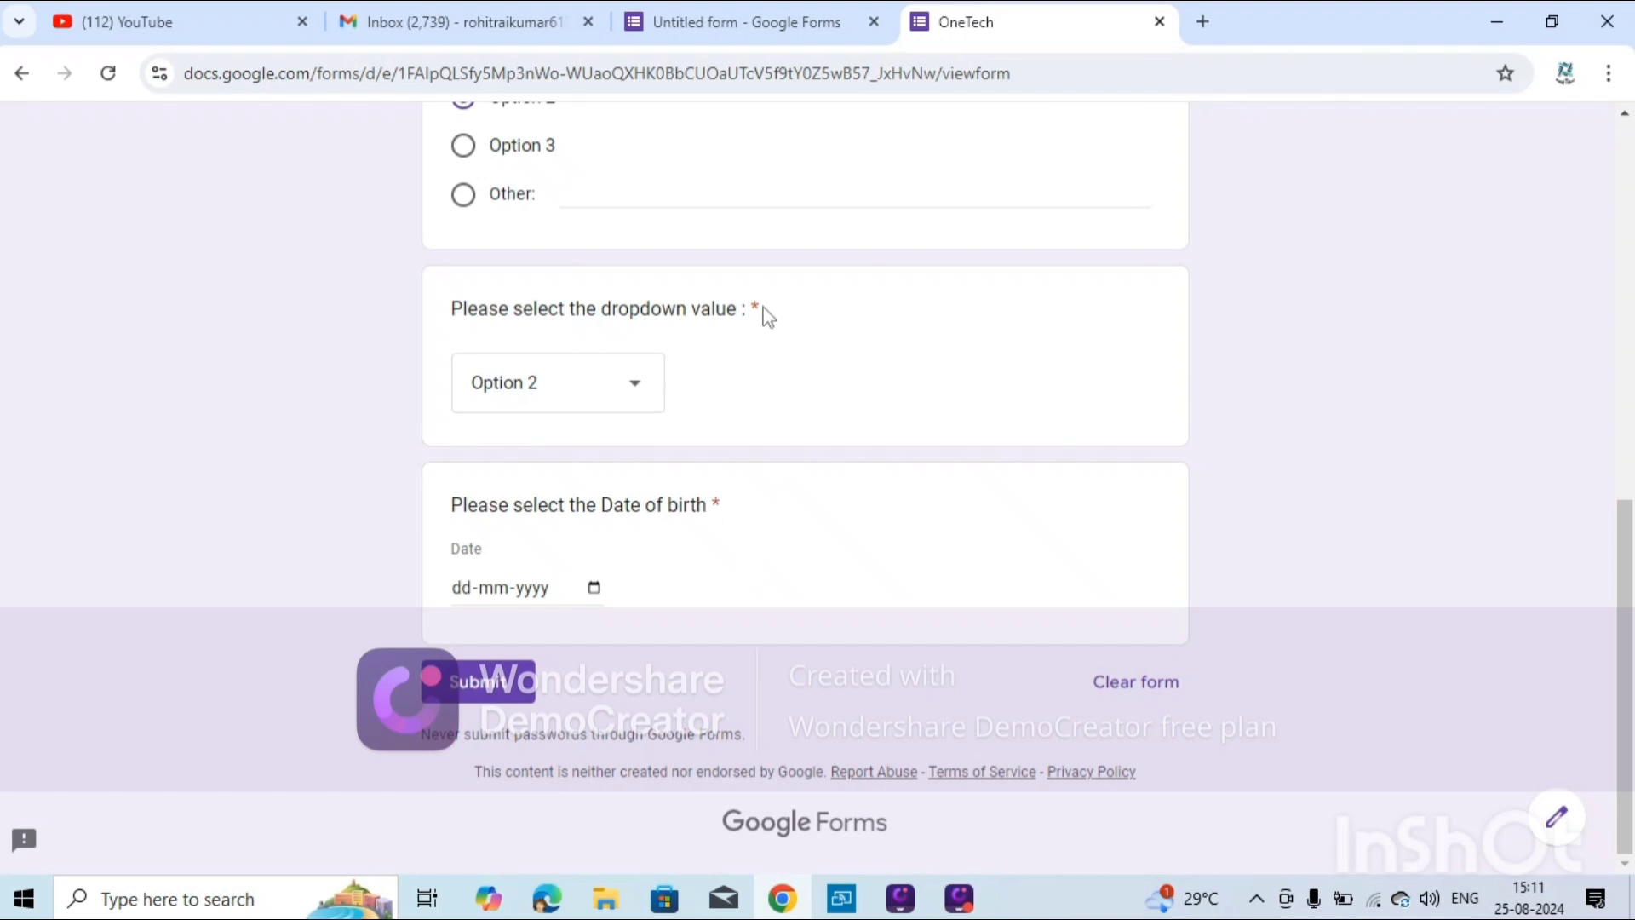
click(593, 589)
click(593, 587)
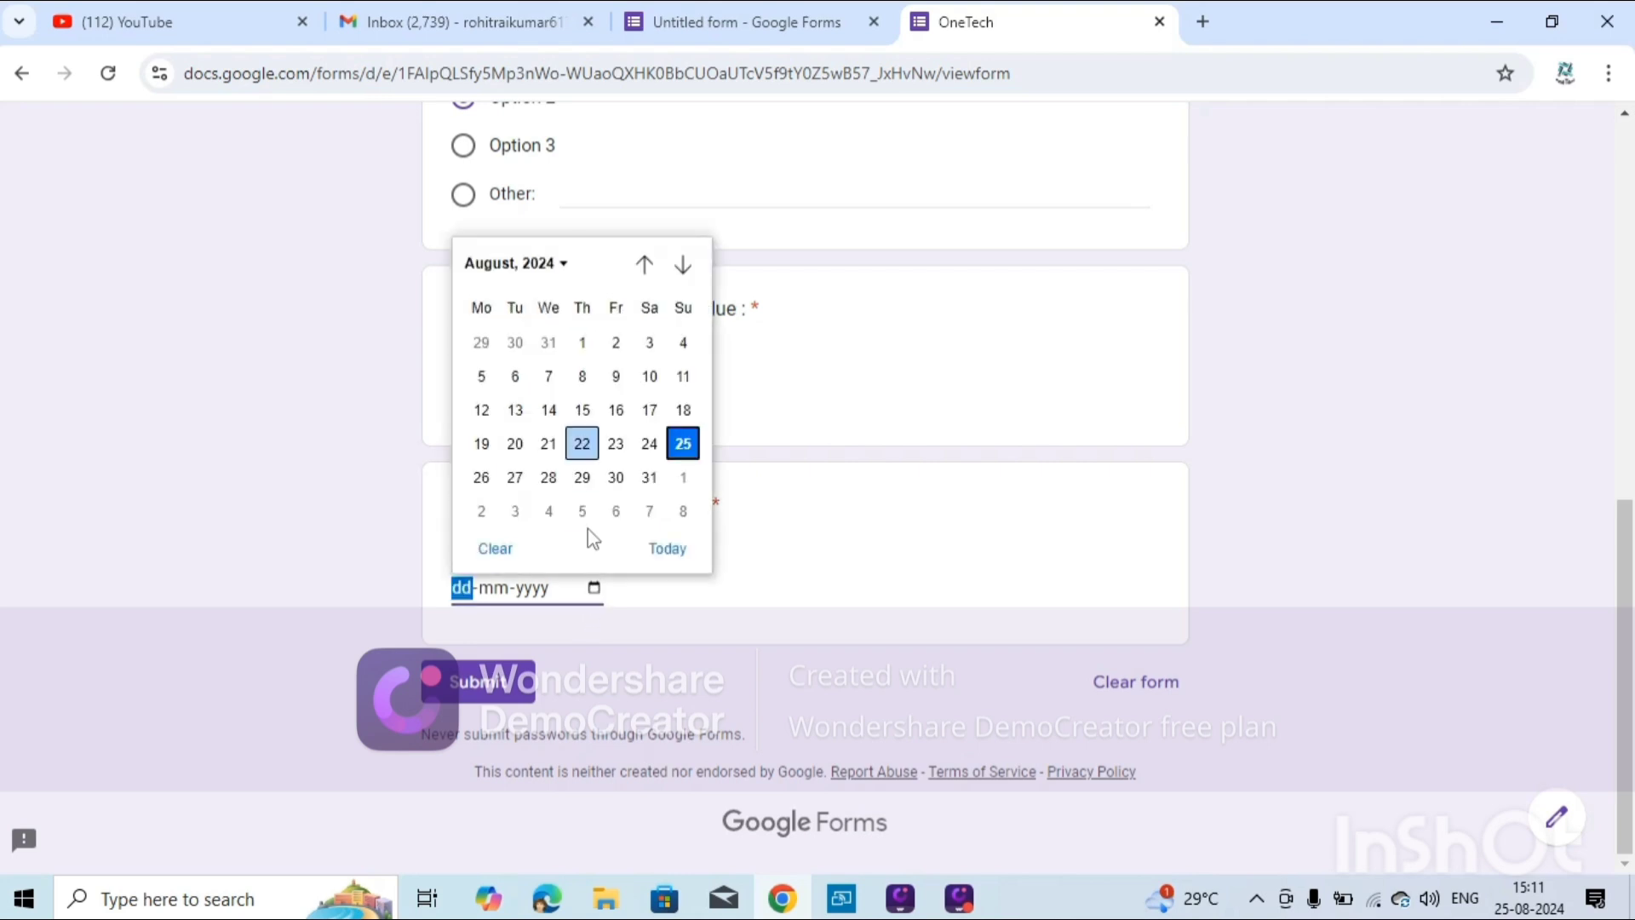
click(552, 258)
click(562, 380)
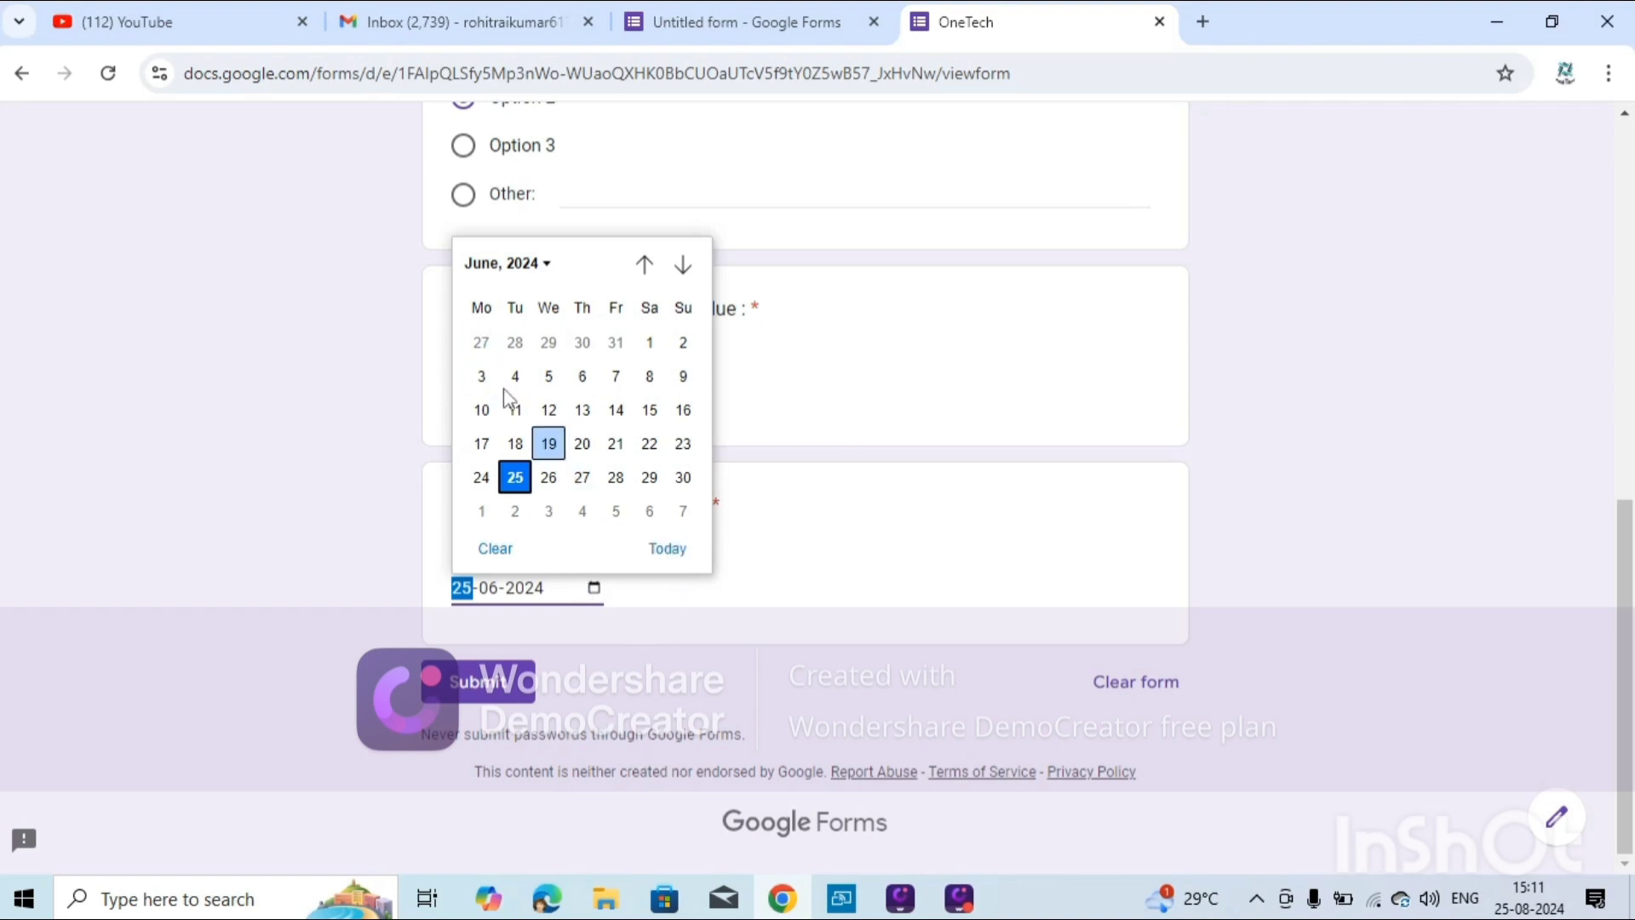
click(612, 441)
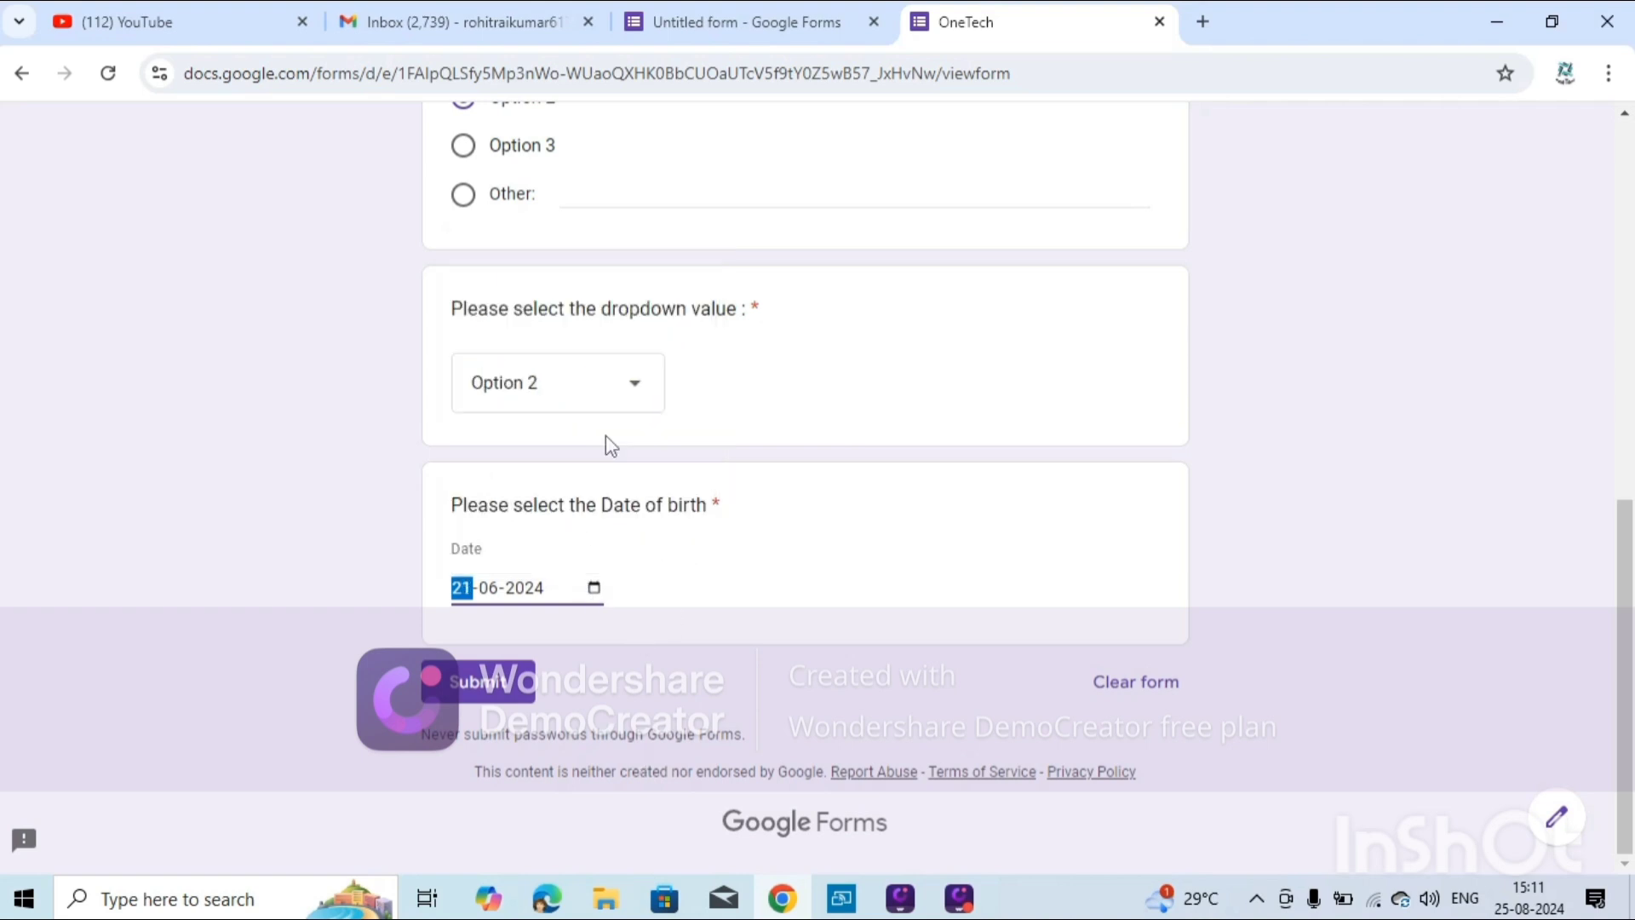
click(514, 687)
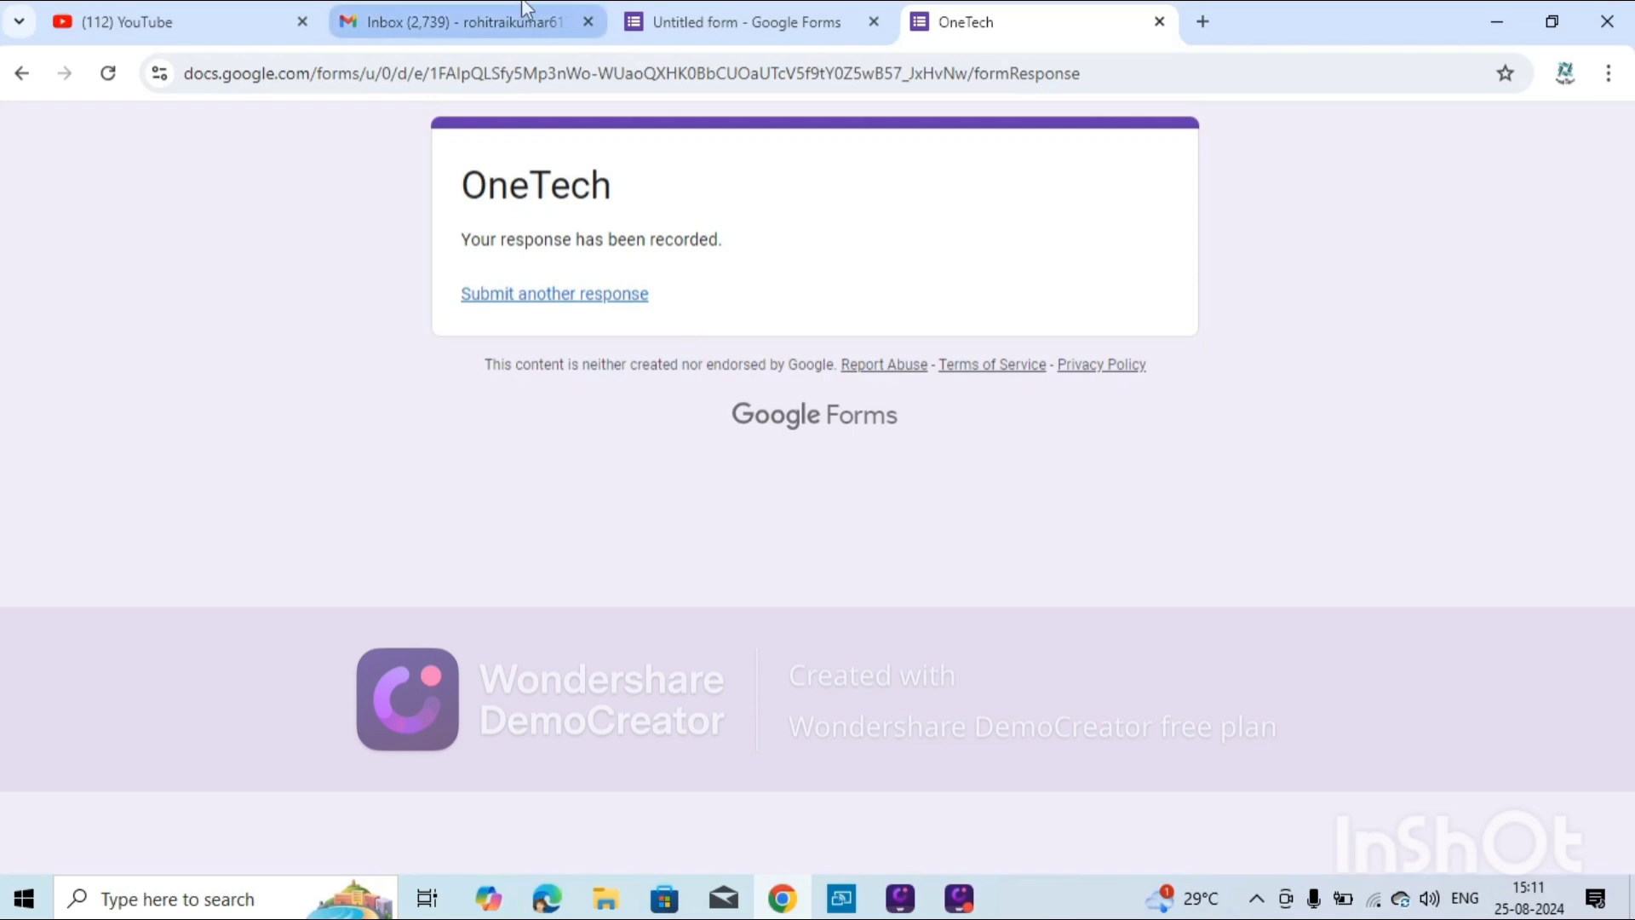
Refresh the Gmail inbox and open the newly received OneTech form email.
click(771, 26)
click(1024, 15)
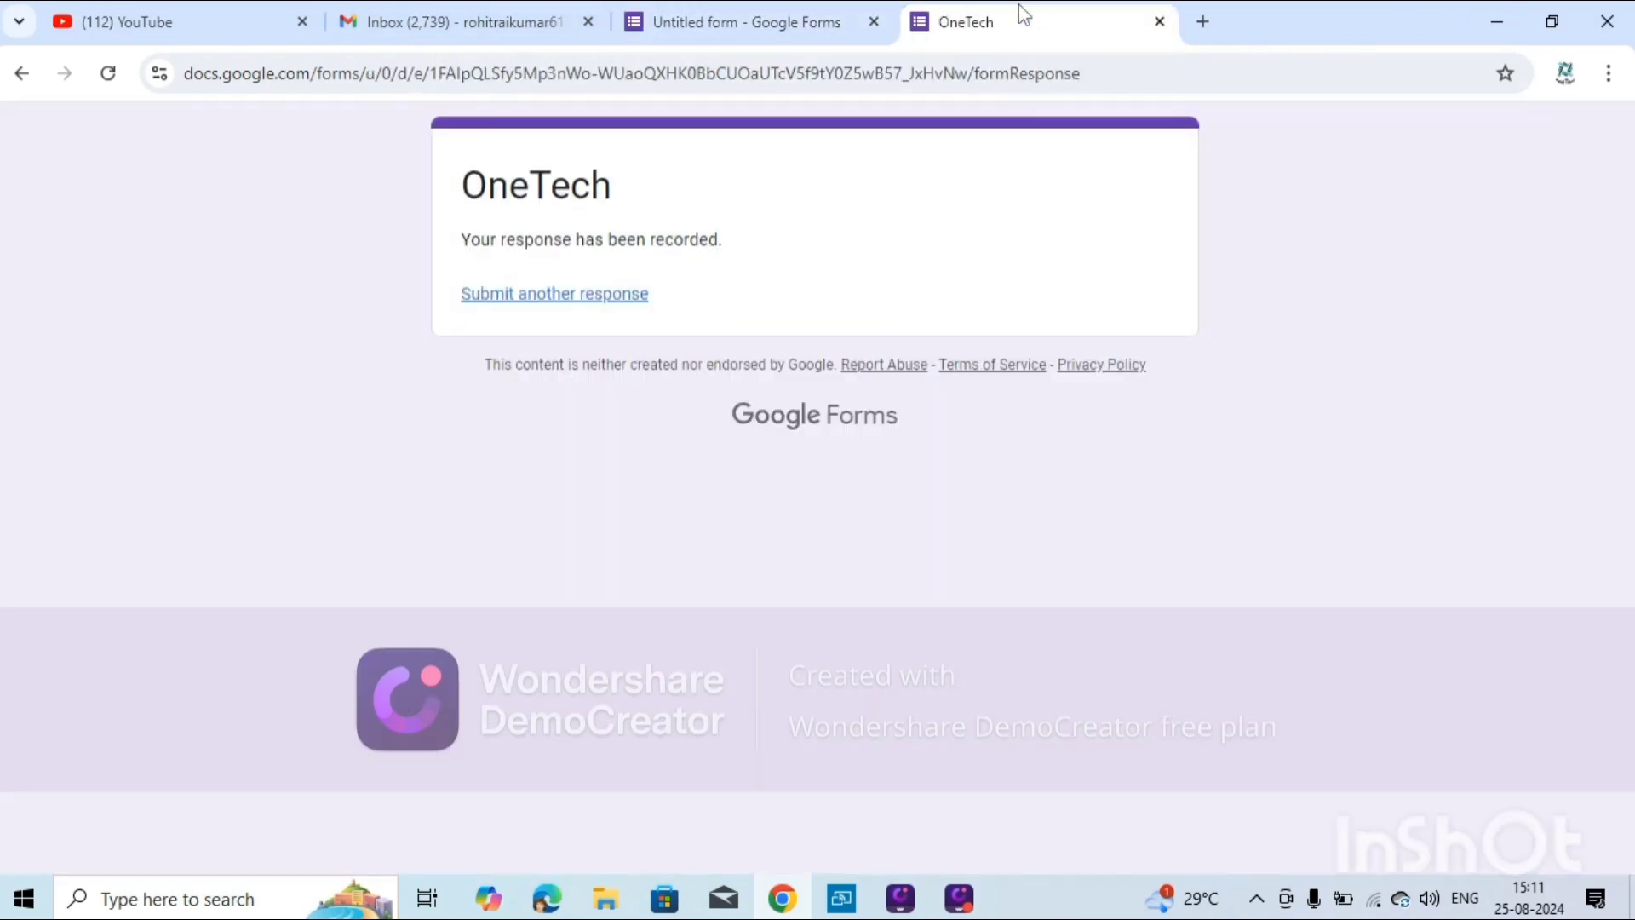
click(390, 25)
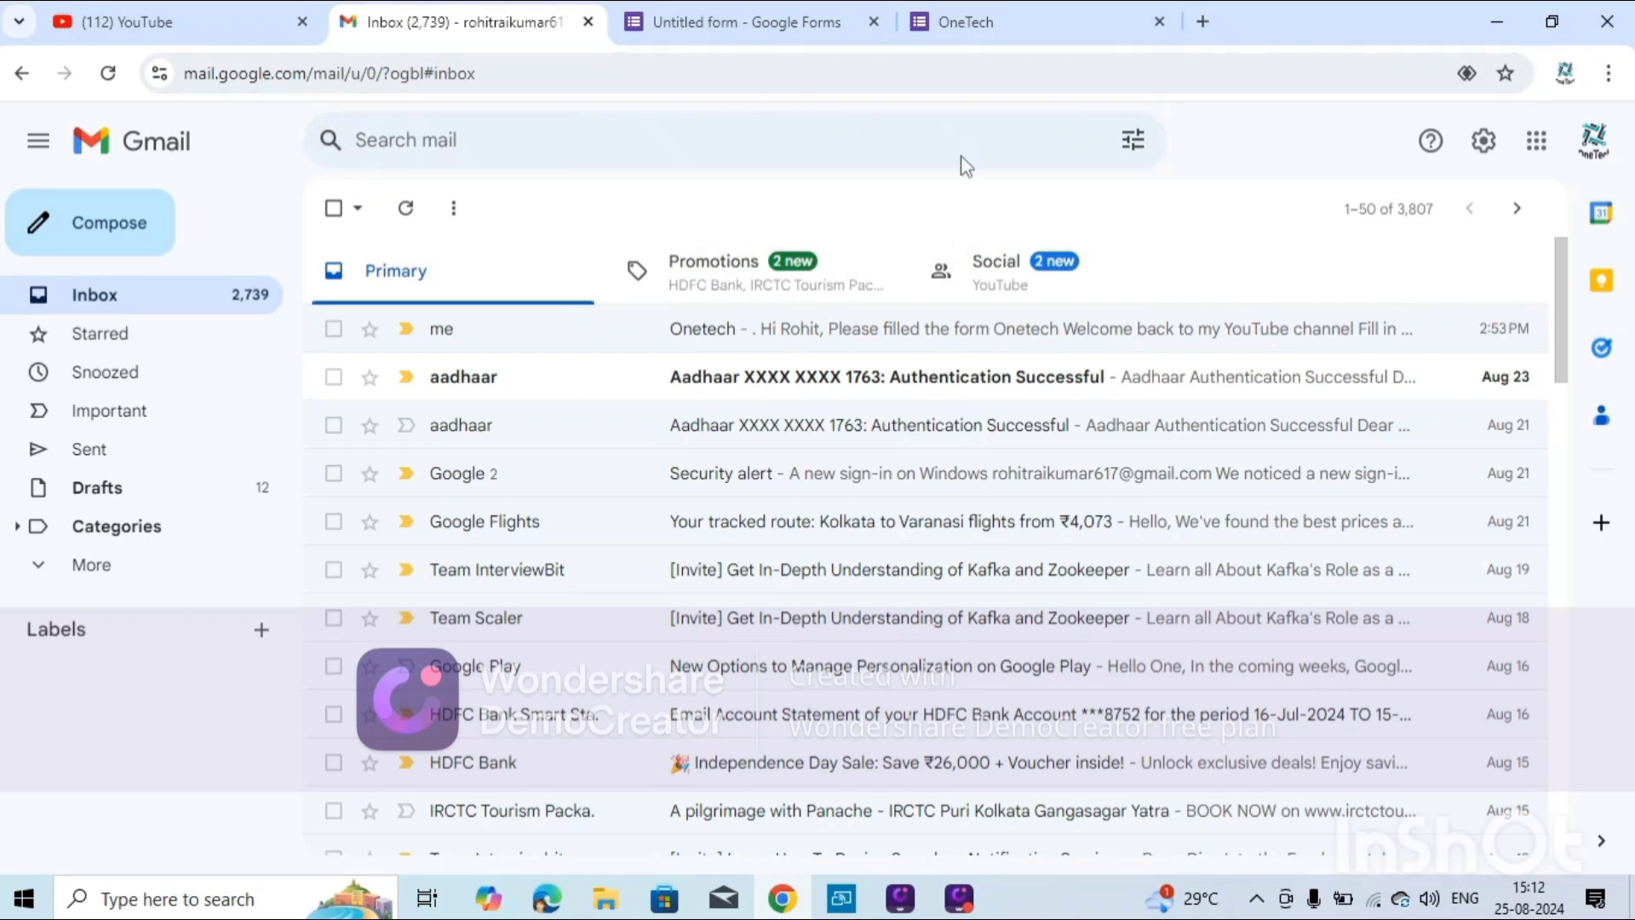
click(108, 73)
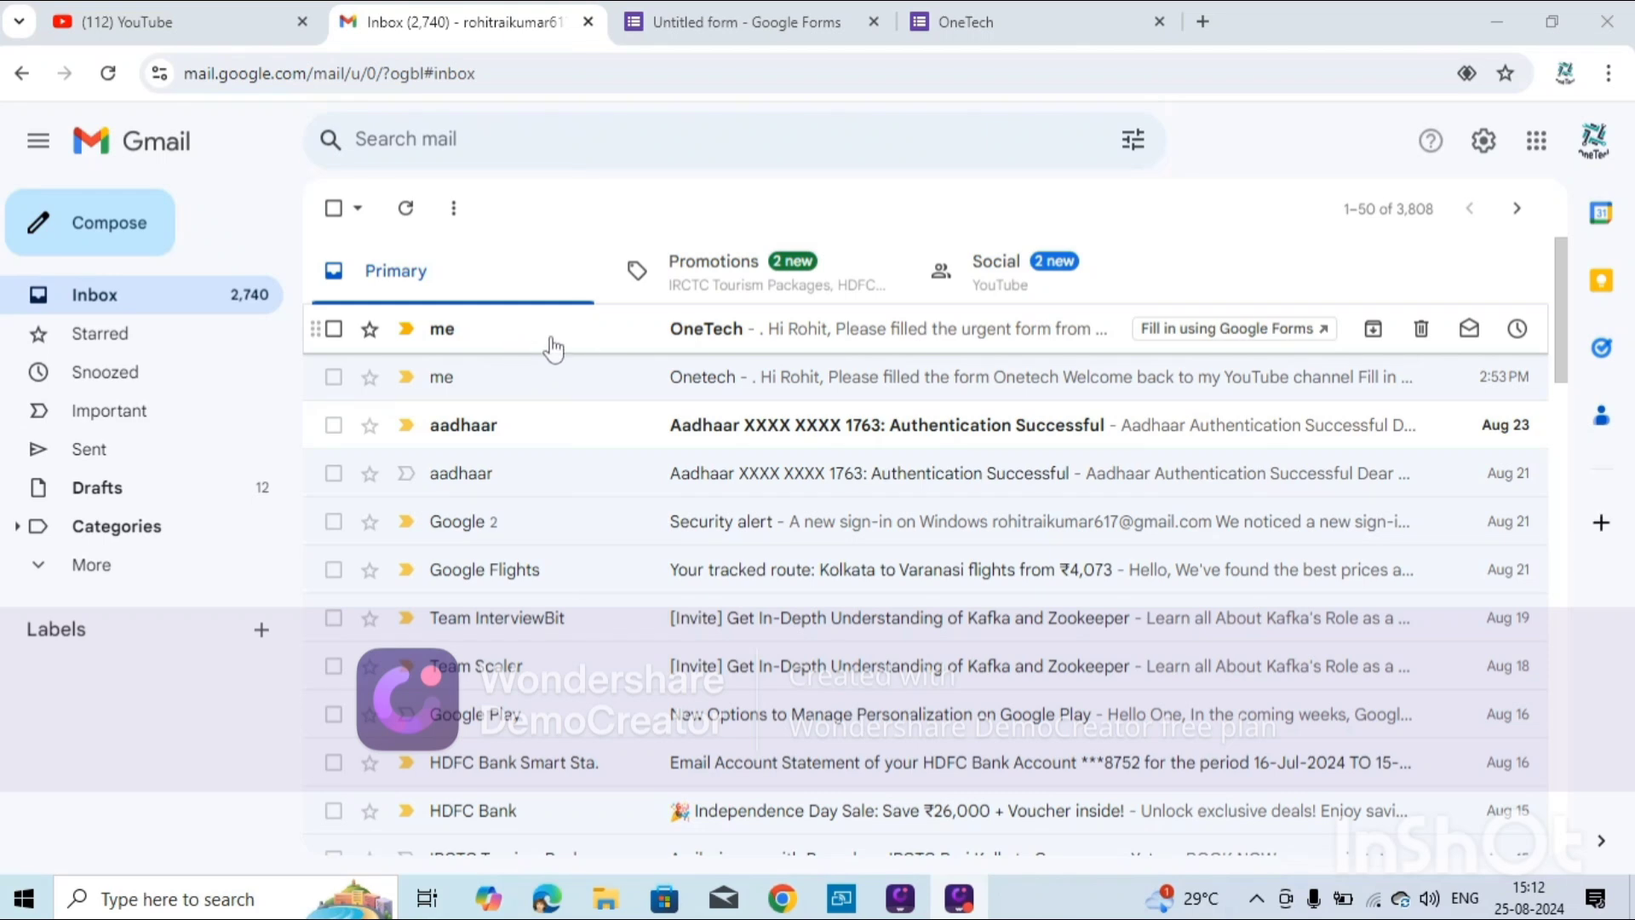
click(550, 347)
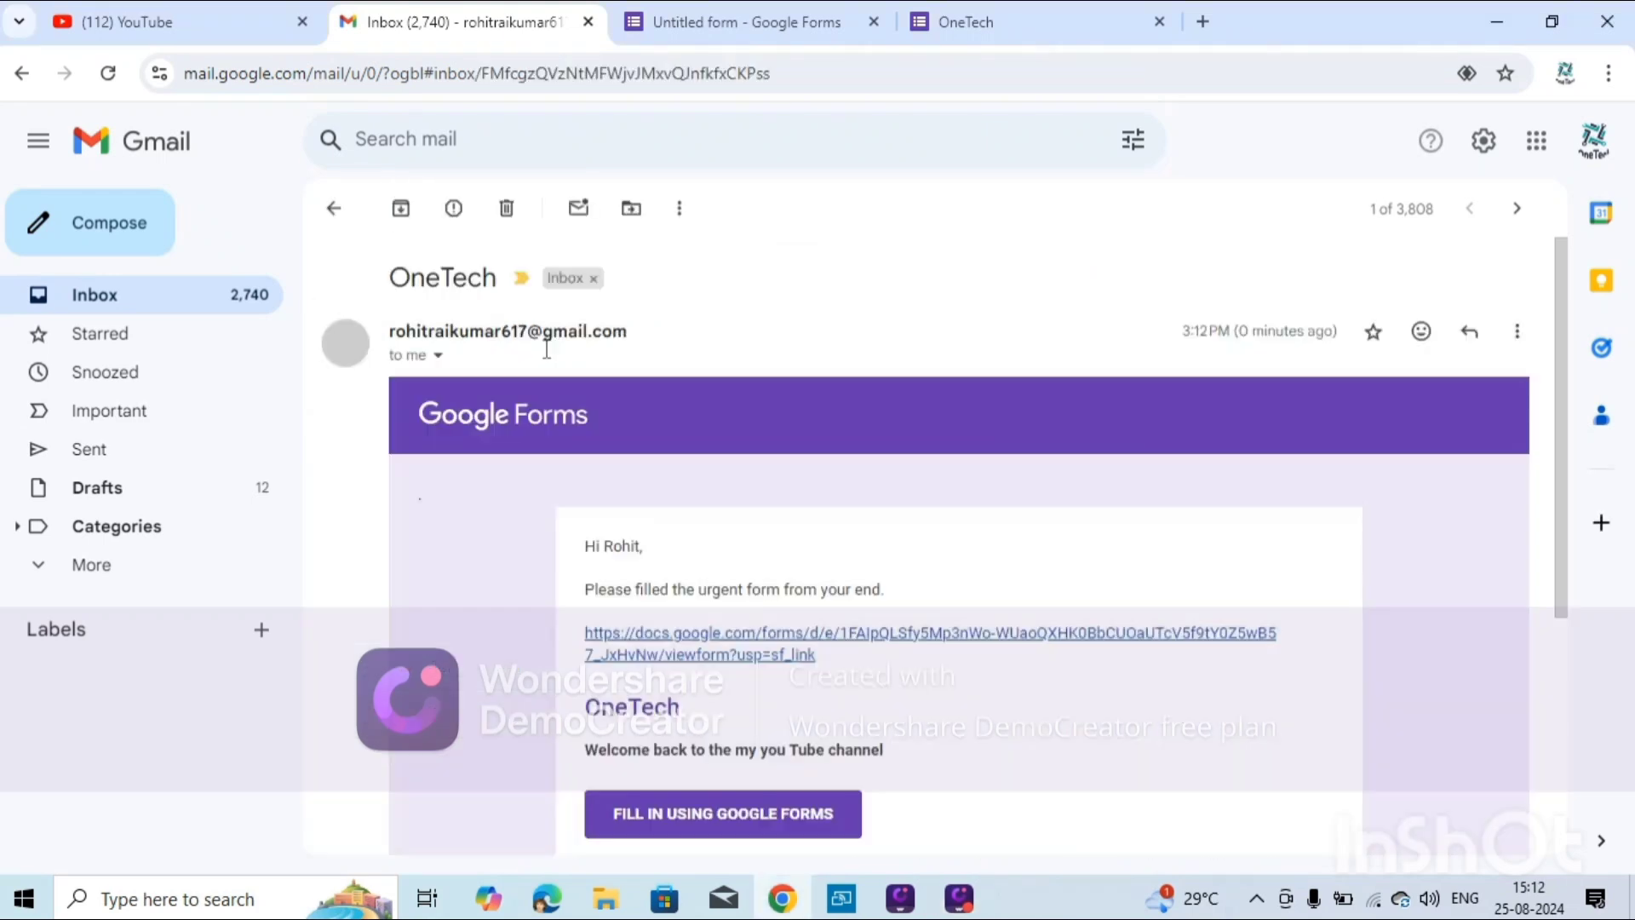
scroll(776, 728, down, 1)
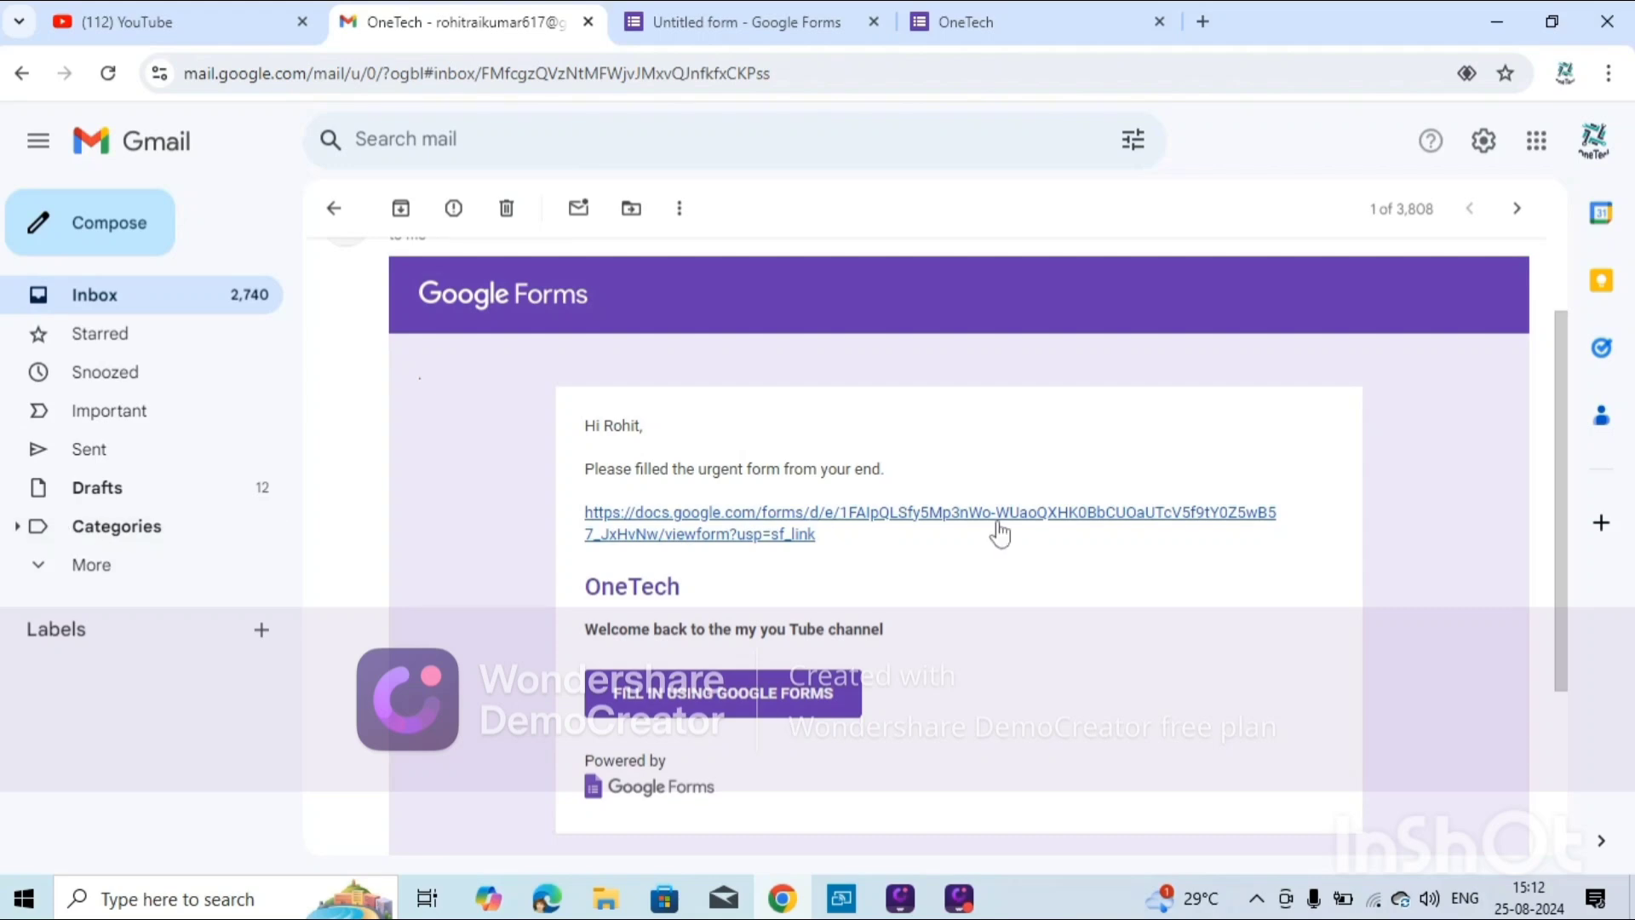
scroll(937, 796, down, 1)
scroll(937, 793, up, 1)
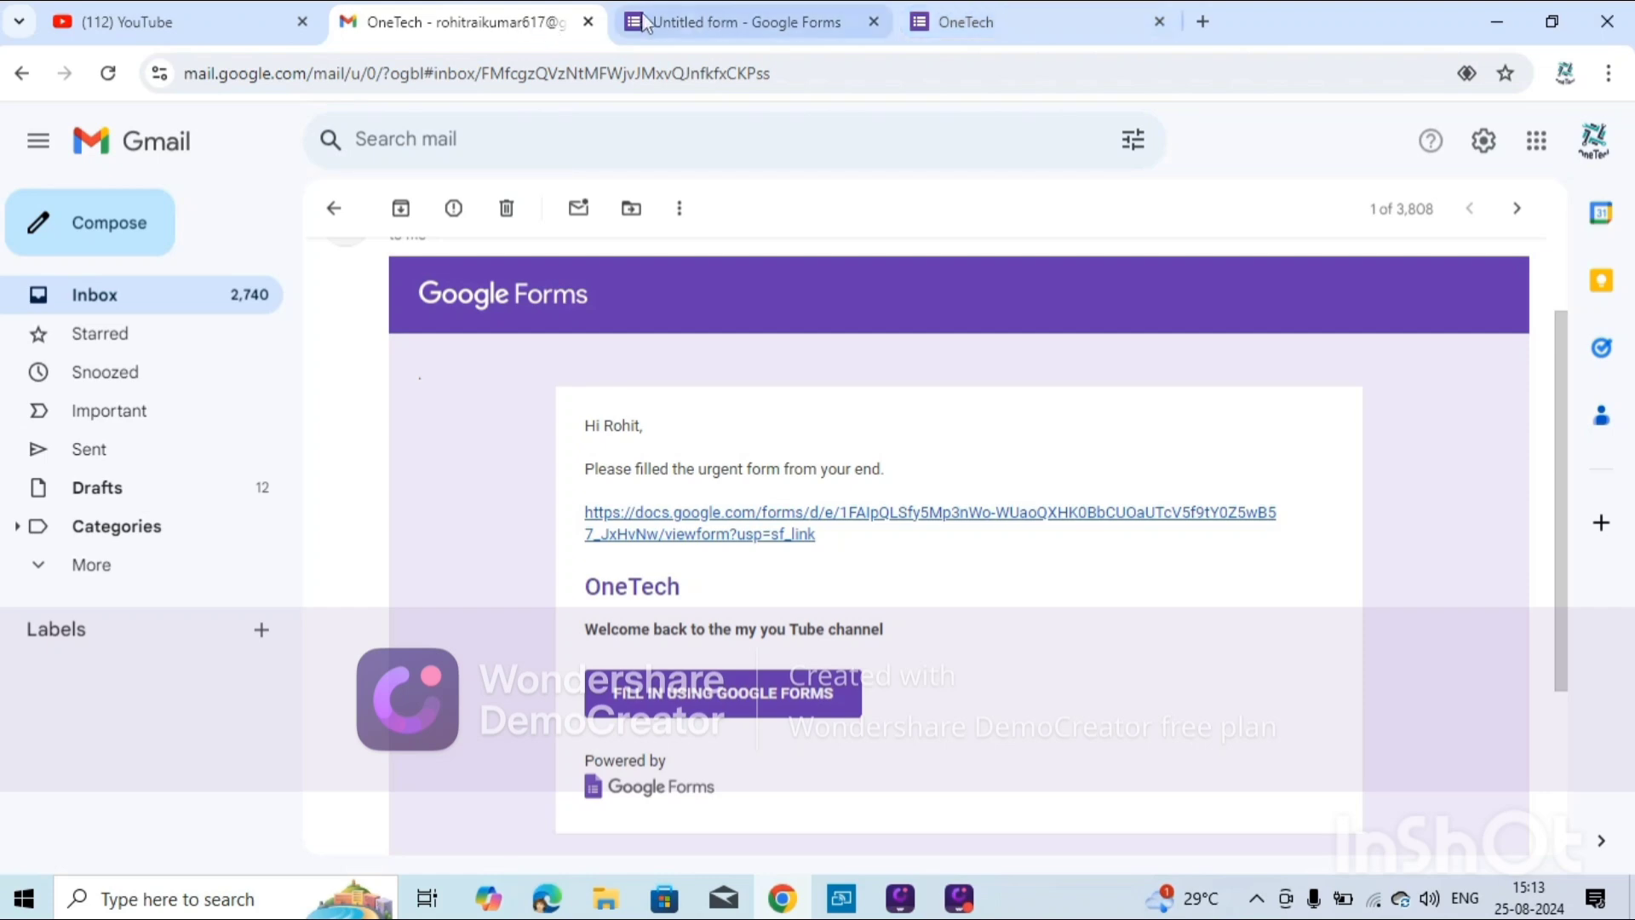
Review the Responses summary: 1 response, the 'Hi Everyone.....' comment, and Option 2 at 100% in both charts.
click(732, 21)
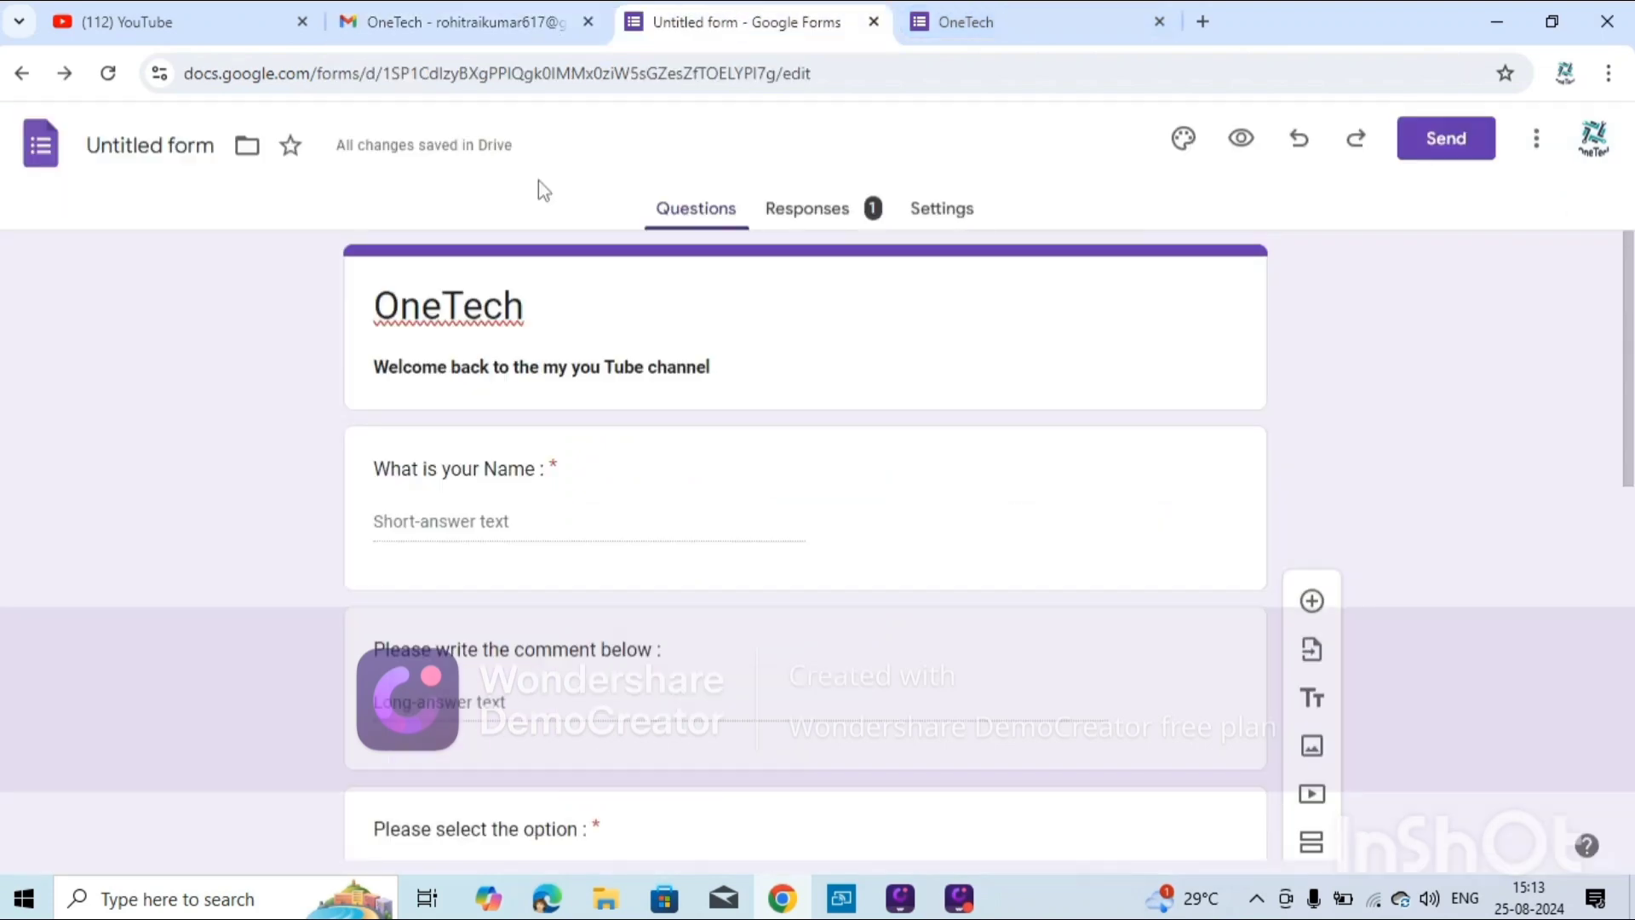
click(823, 213)
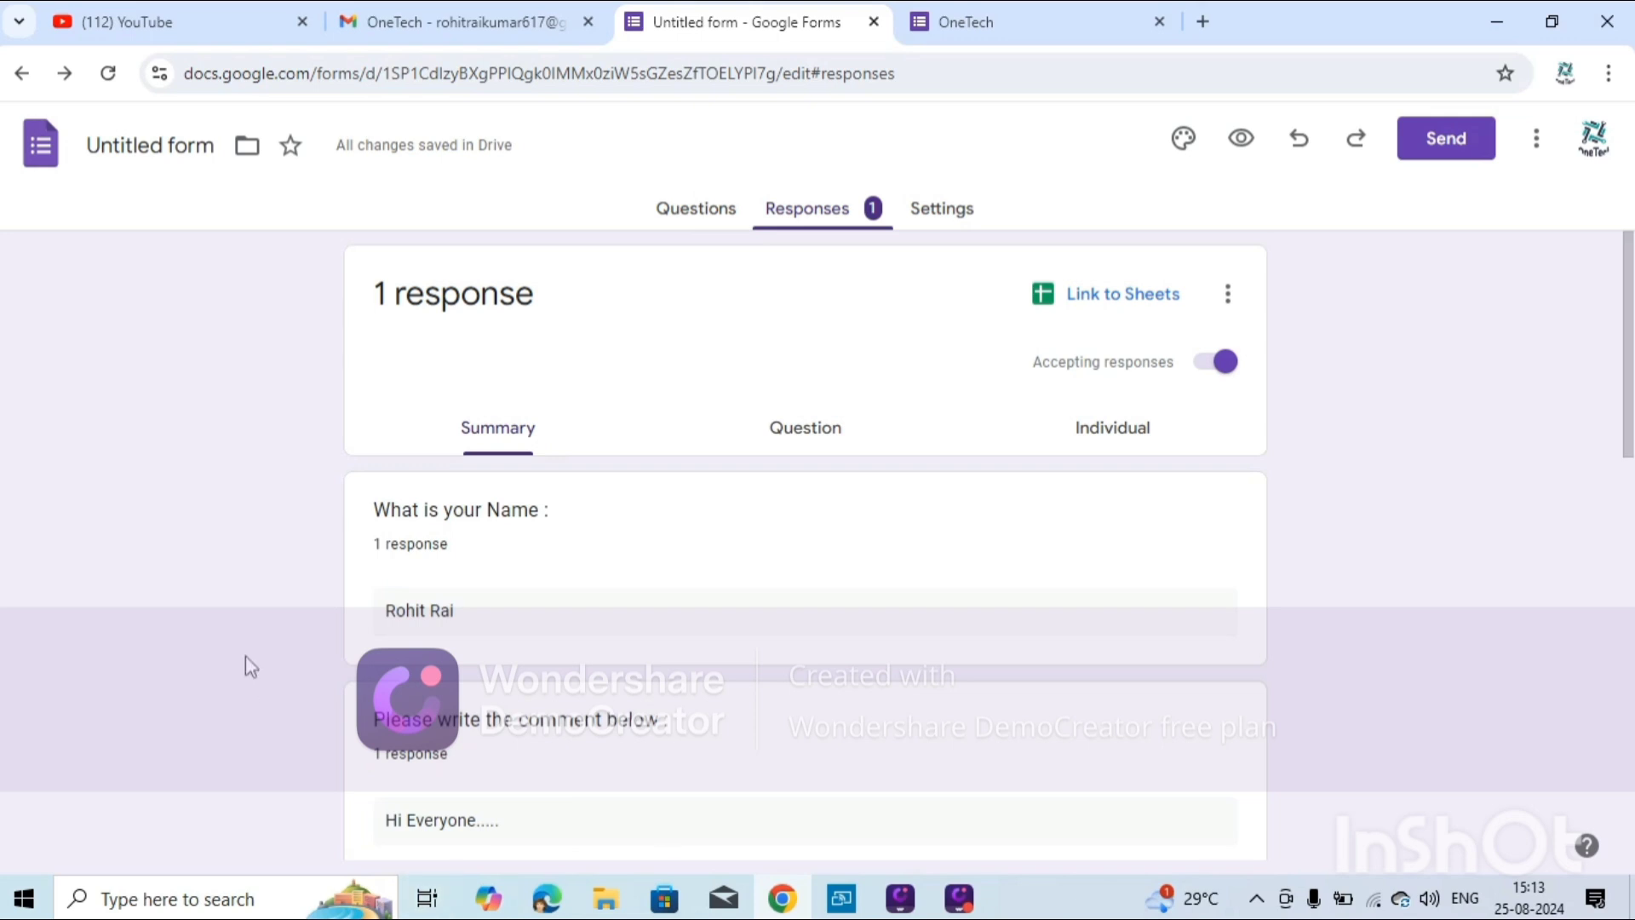
scroll(477, 655, down, 4)
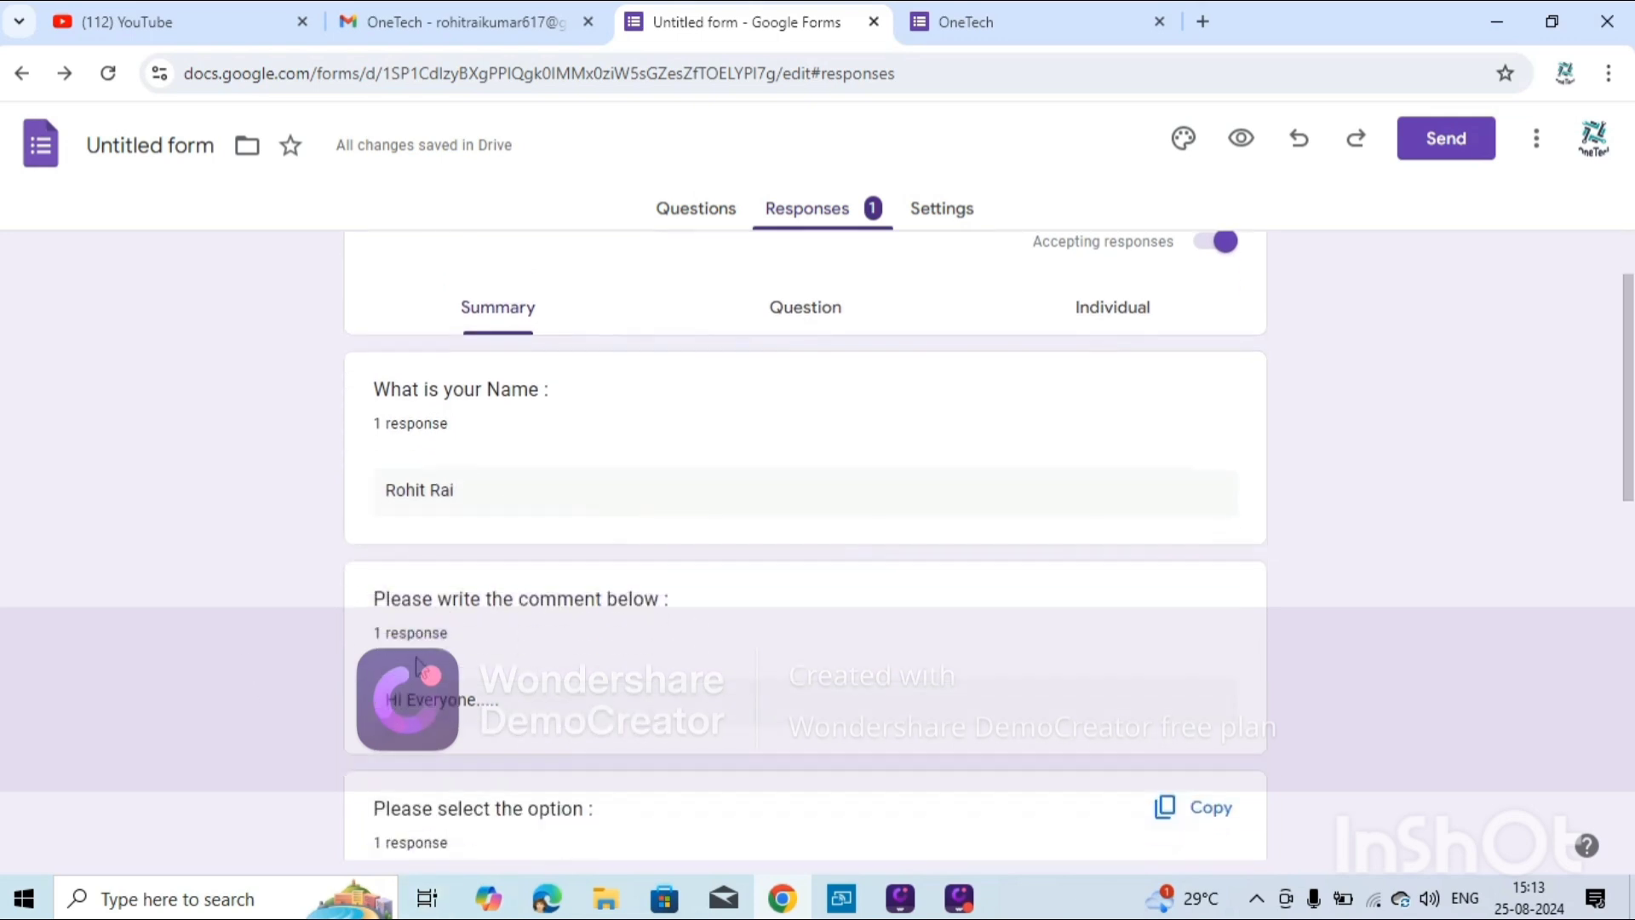
scroll(503, 821, down, 3)
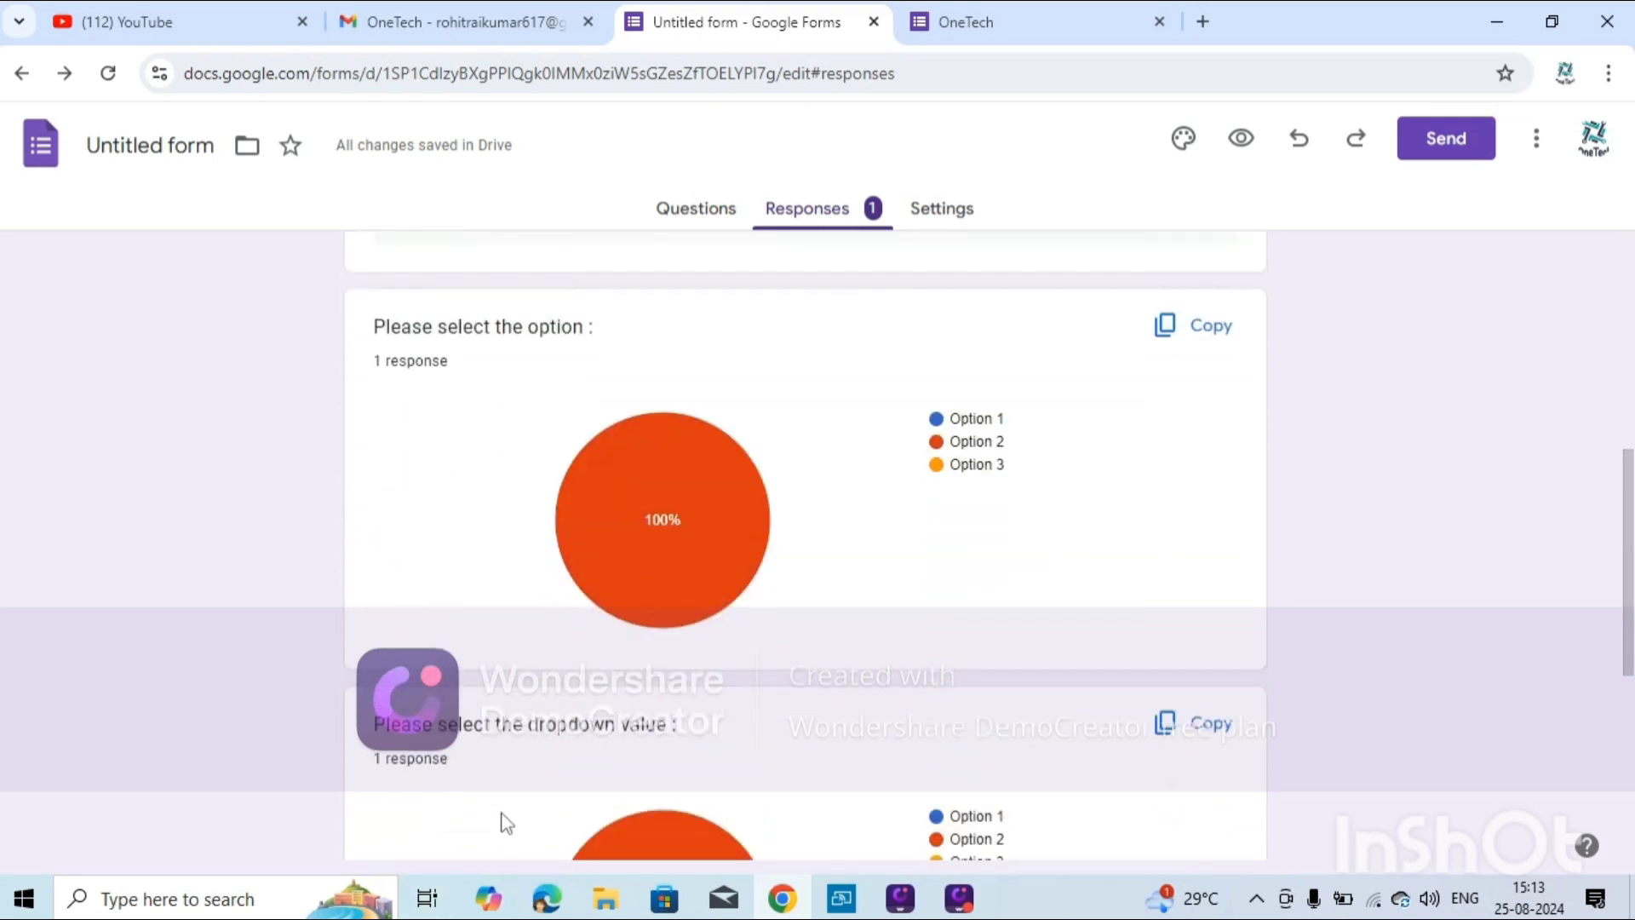
mouse_move(688, 569)
scroll(533, 554, down, 1)
scroll(534, 554, down, 2)
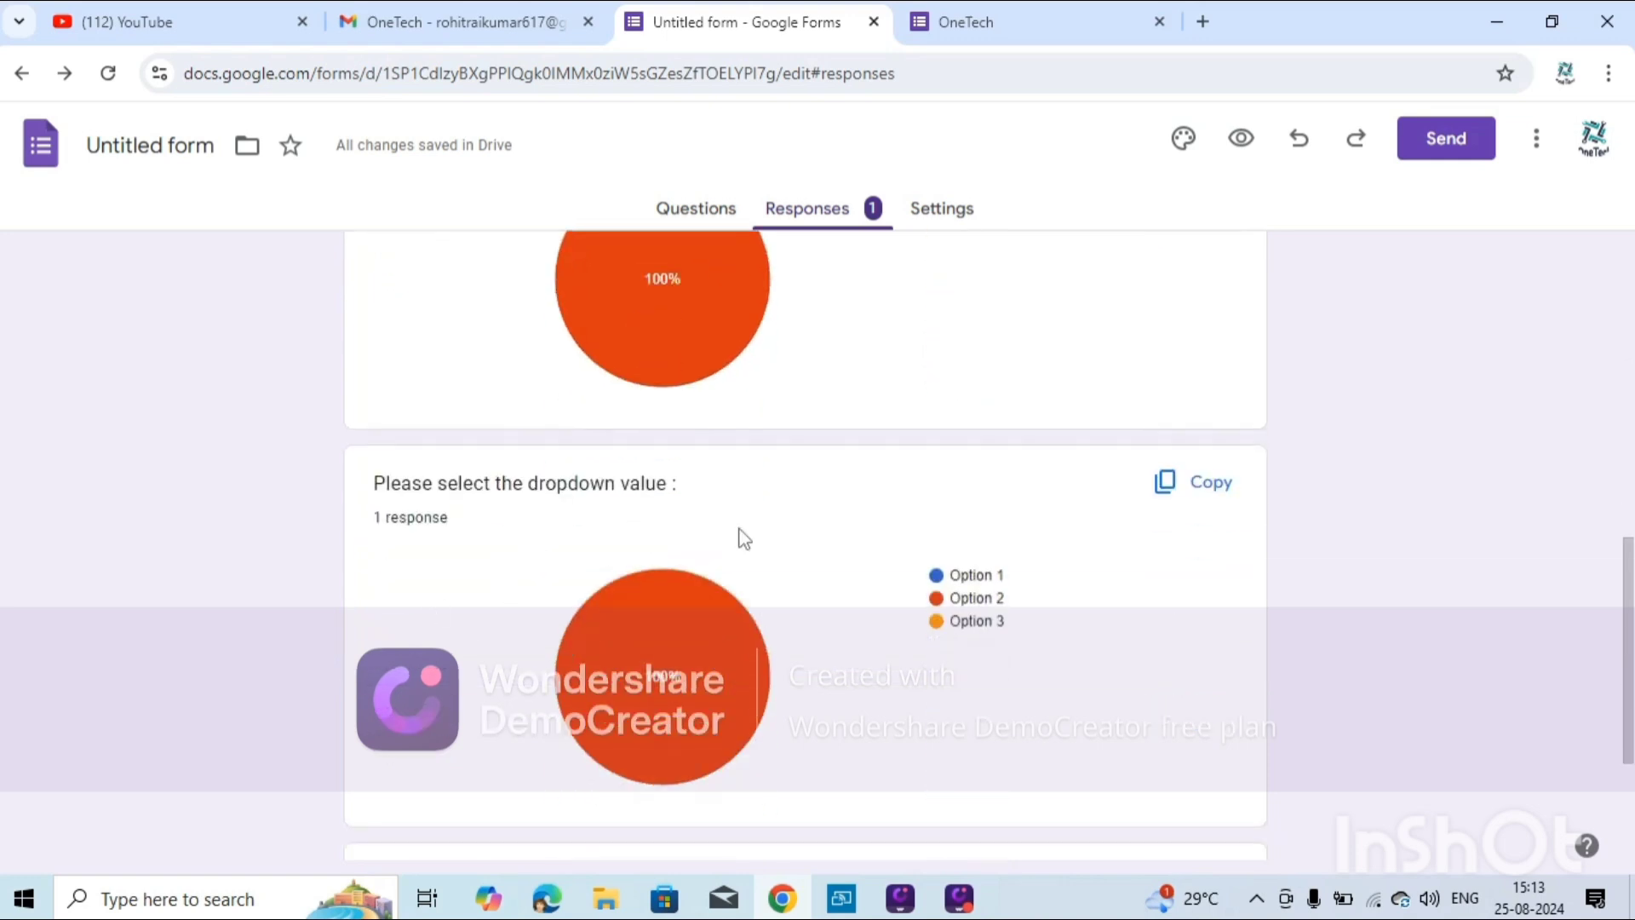
scroll(956, 660, down, 3)
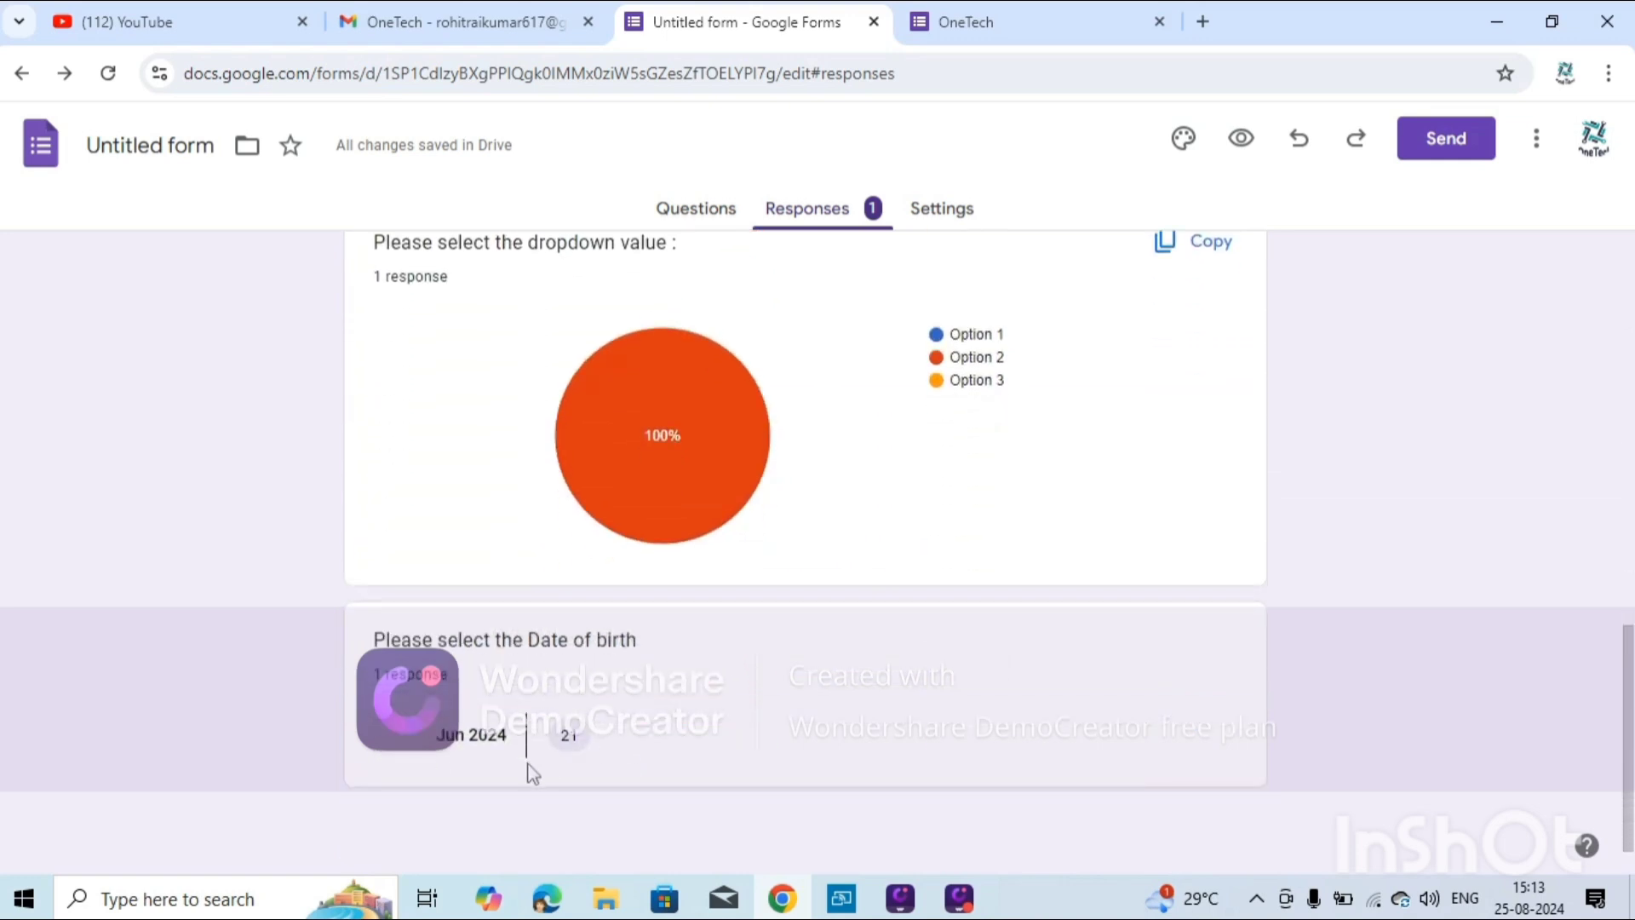
scroll(808, 681, up, 4)
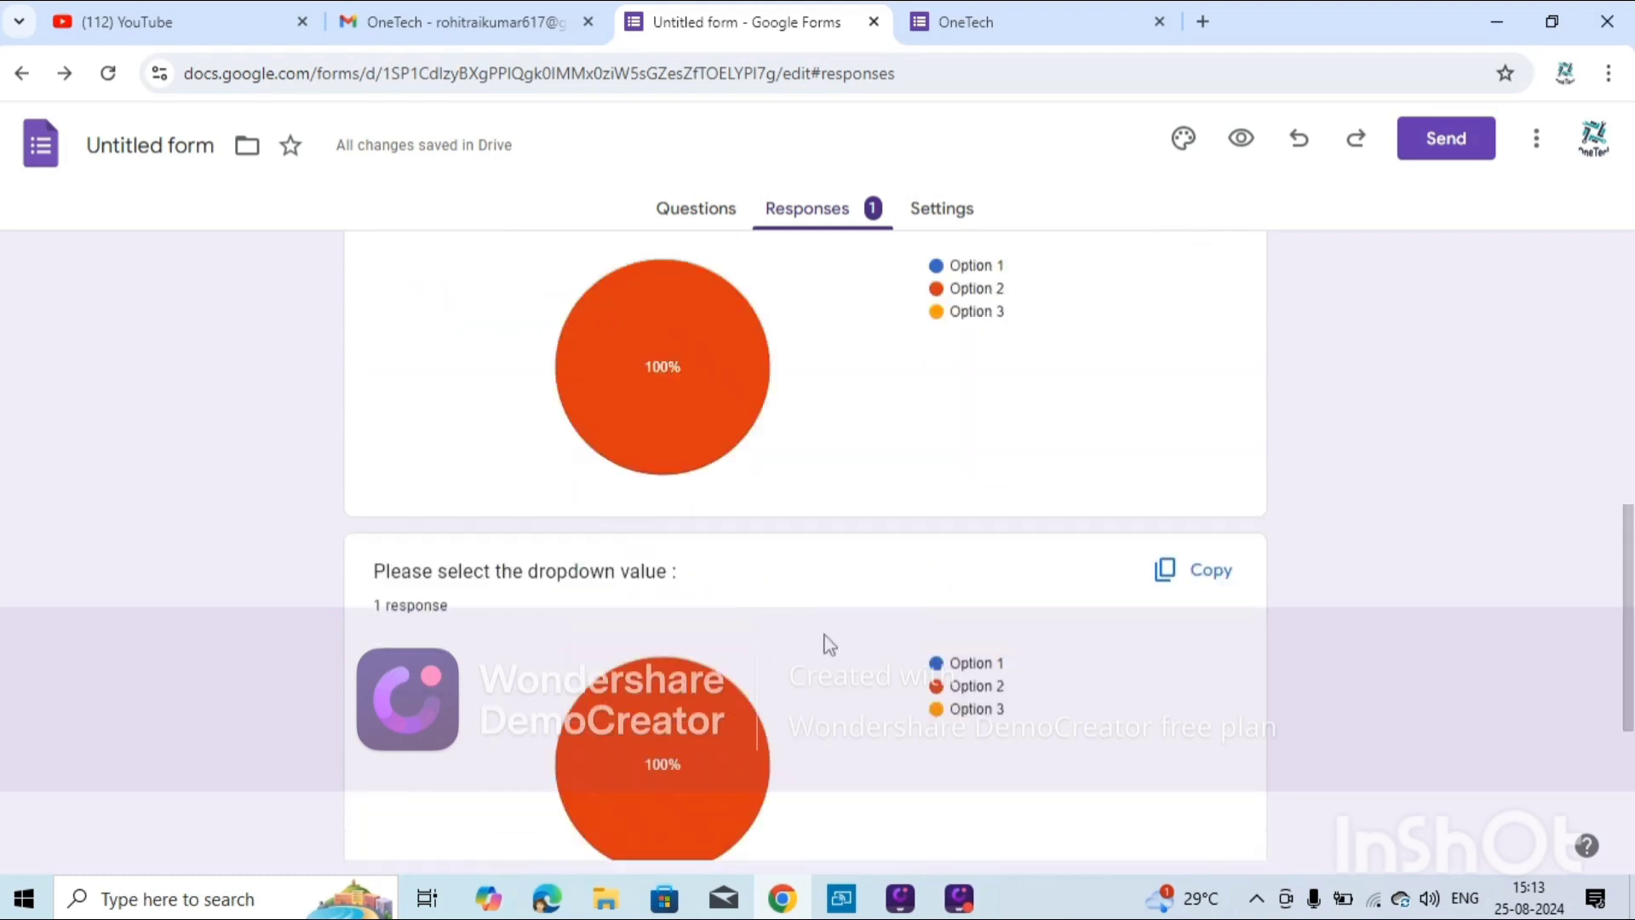
scroll(830, 644, up, 15)
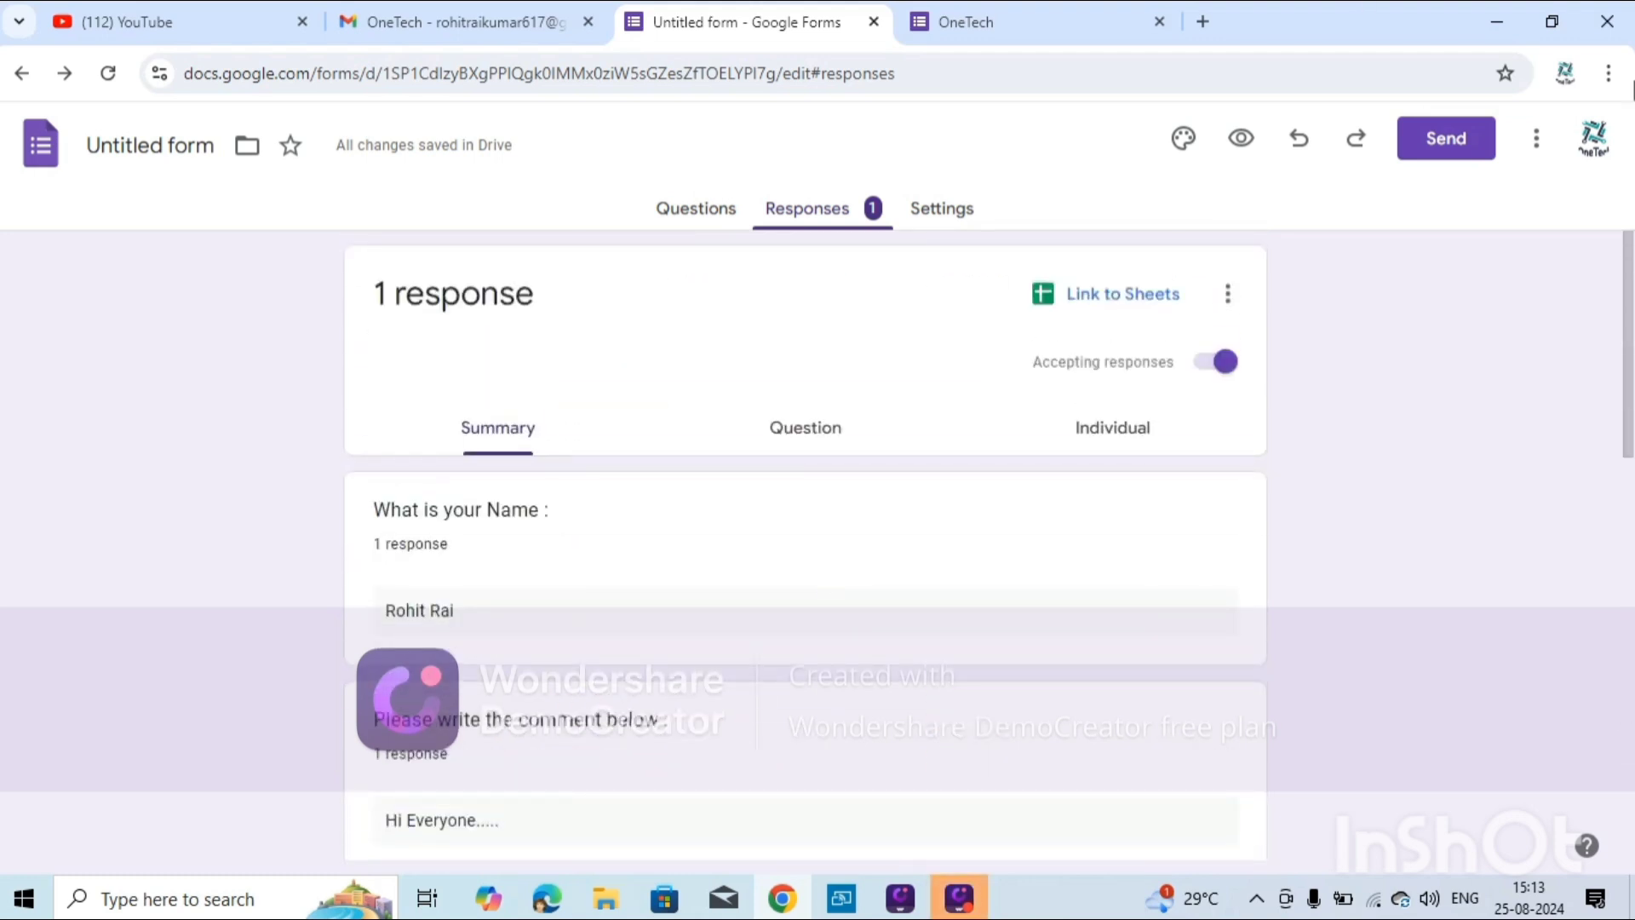